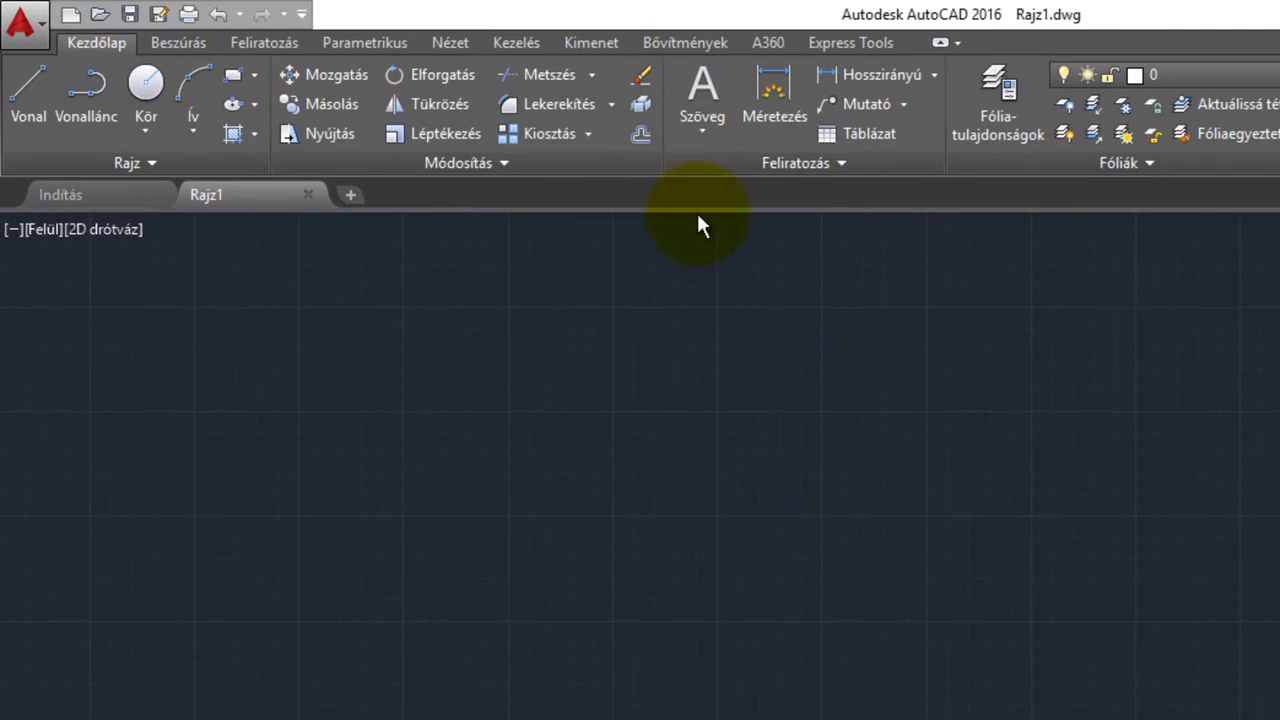
Apply the 'Two: Vertical' viewport configuration from the View tab to split model space.
{"action": "left_click", "coordinate": [449, 43]}
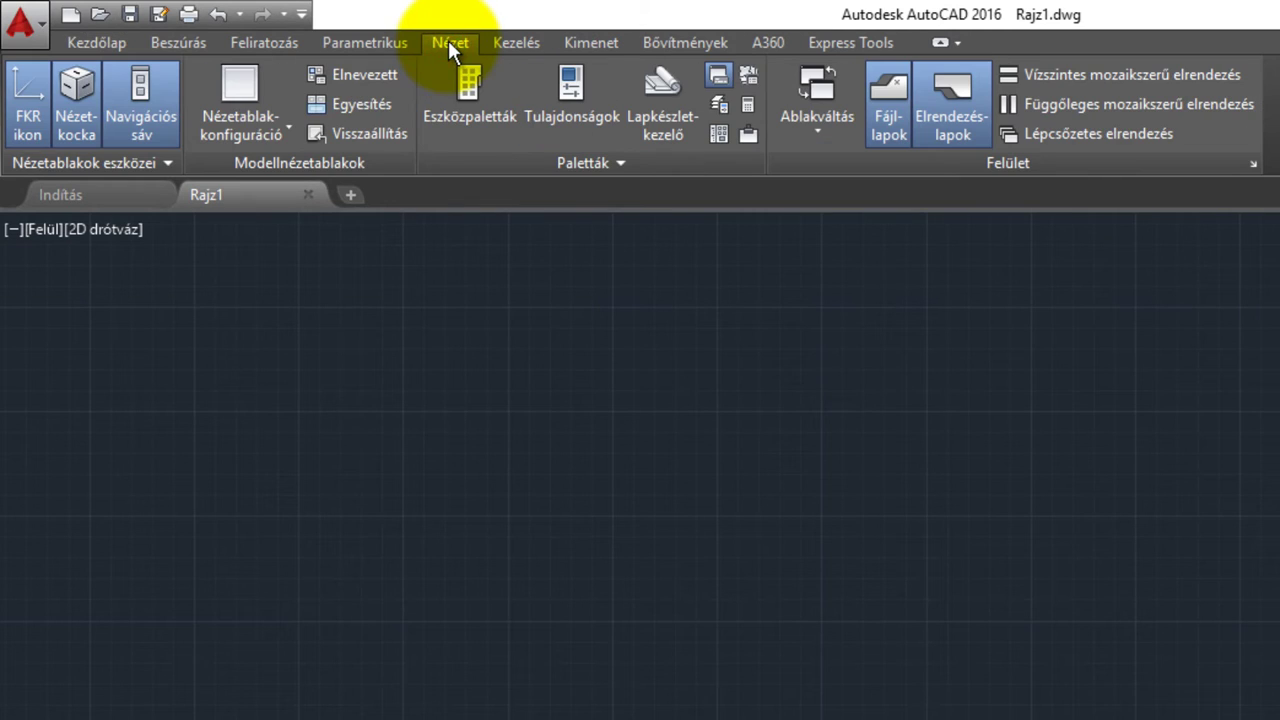
{"action": "left_click", "coordinate": [243, 123]}
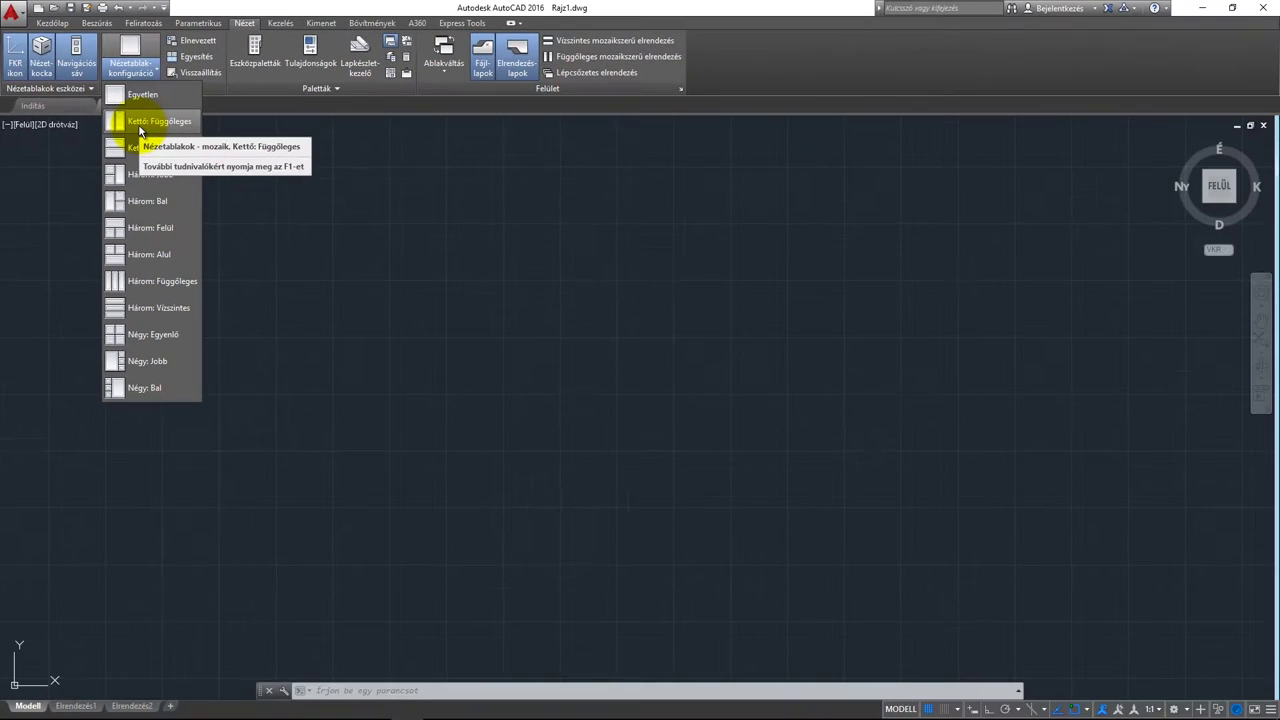
{"action": "left_click", "coordinate": [140, 128]}
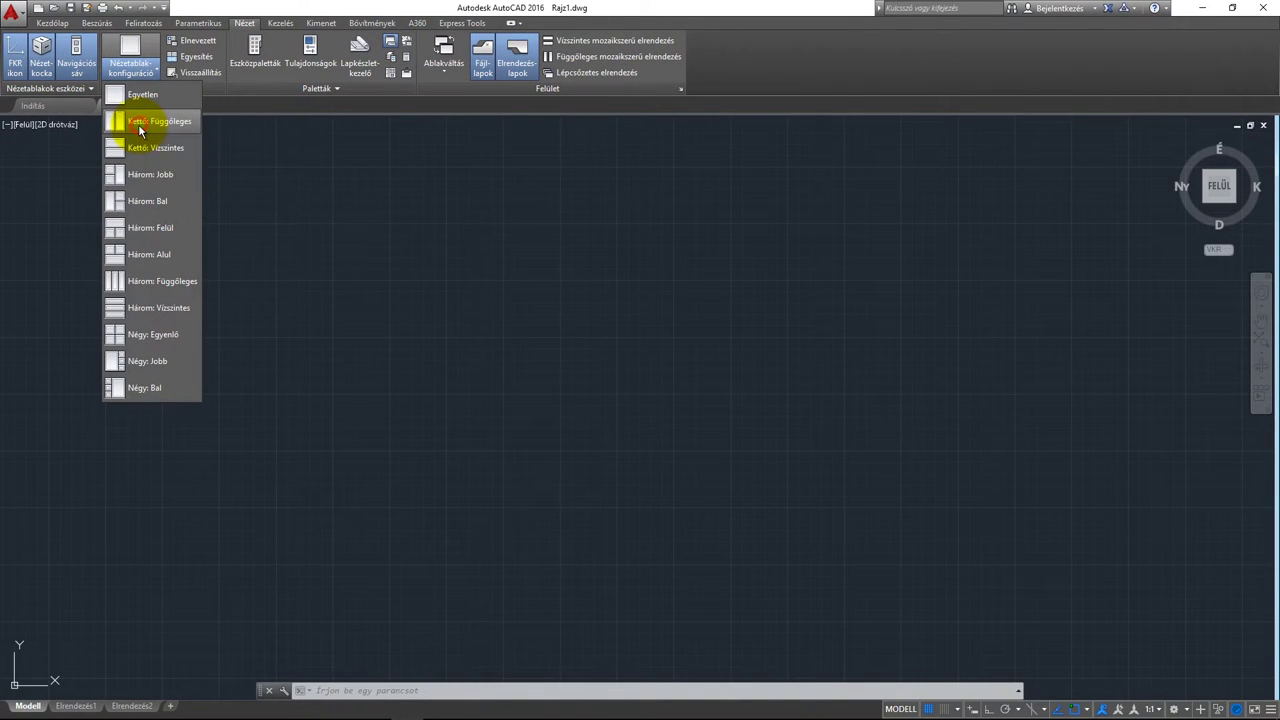
{"action": "left_click", "coordinate": [457, 304]}
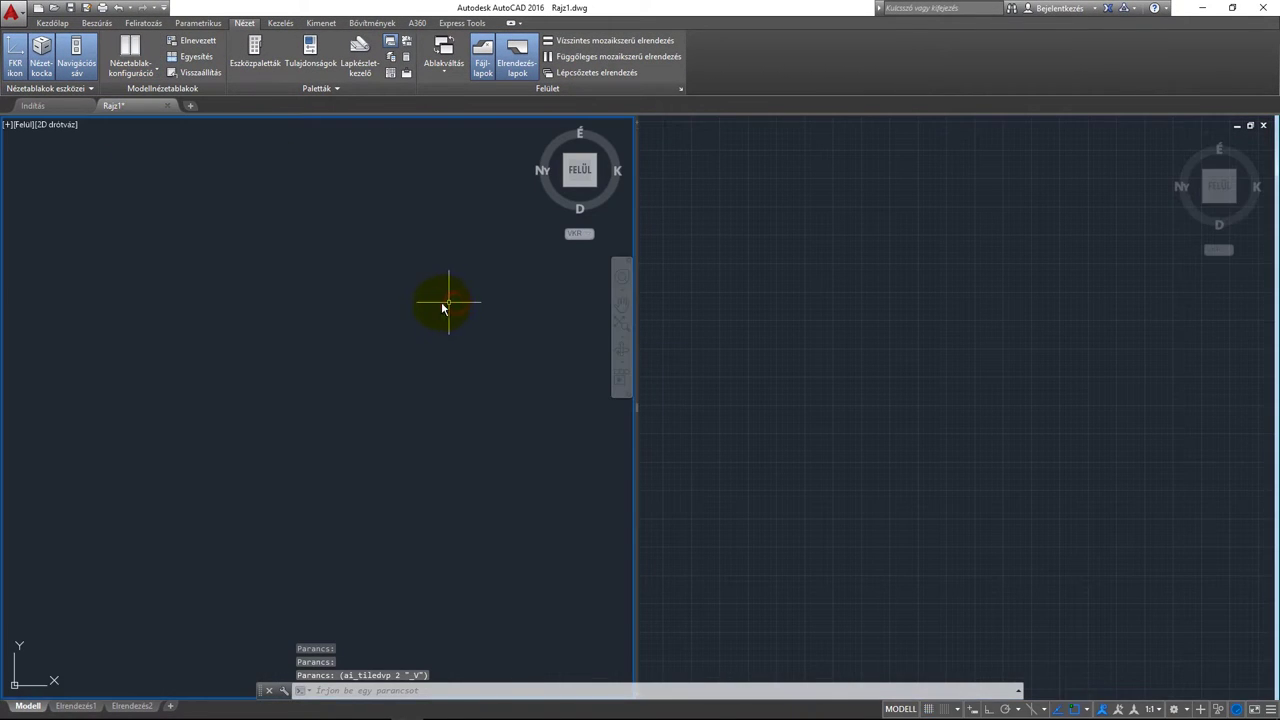
Turn the grid on and switch the workspace to 3D Modeling.
{"action": "left_click", "coordinate": [930, 709]}
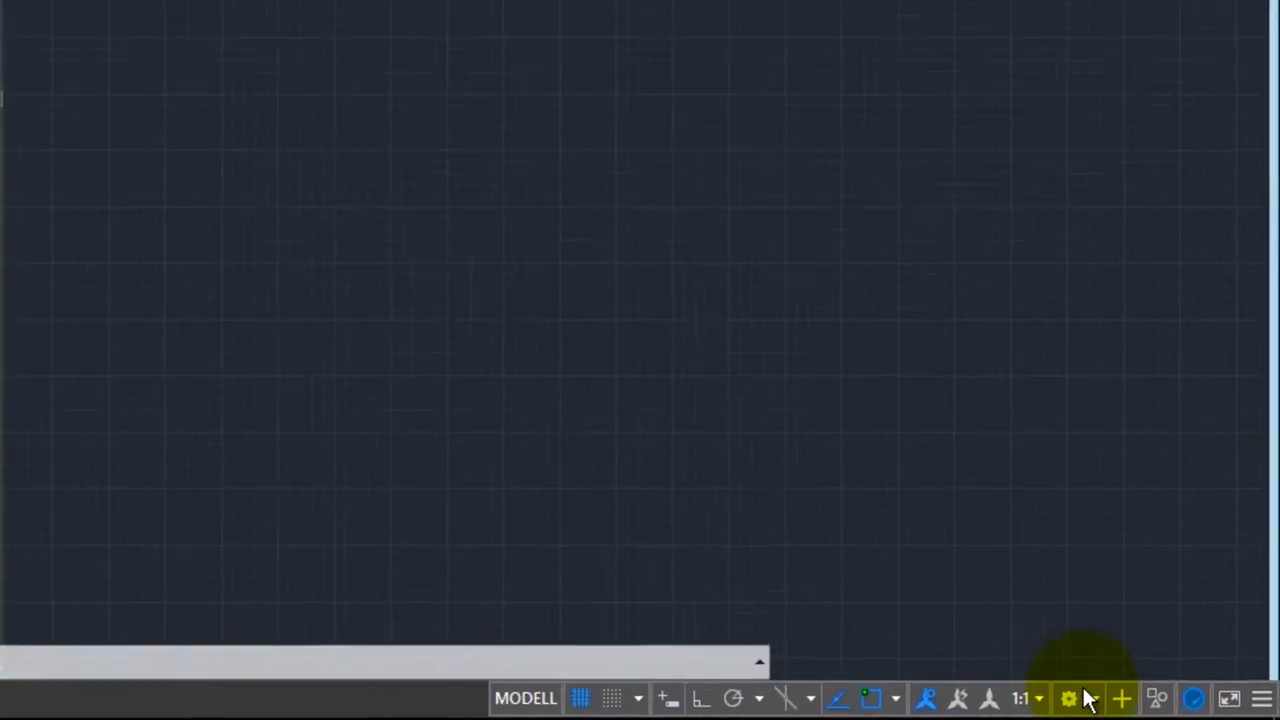
{"action": "left_click", "coordinate": [1086, 699]}
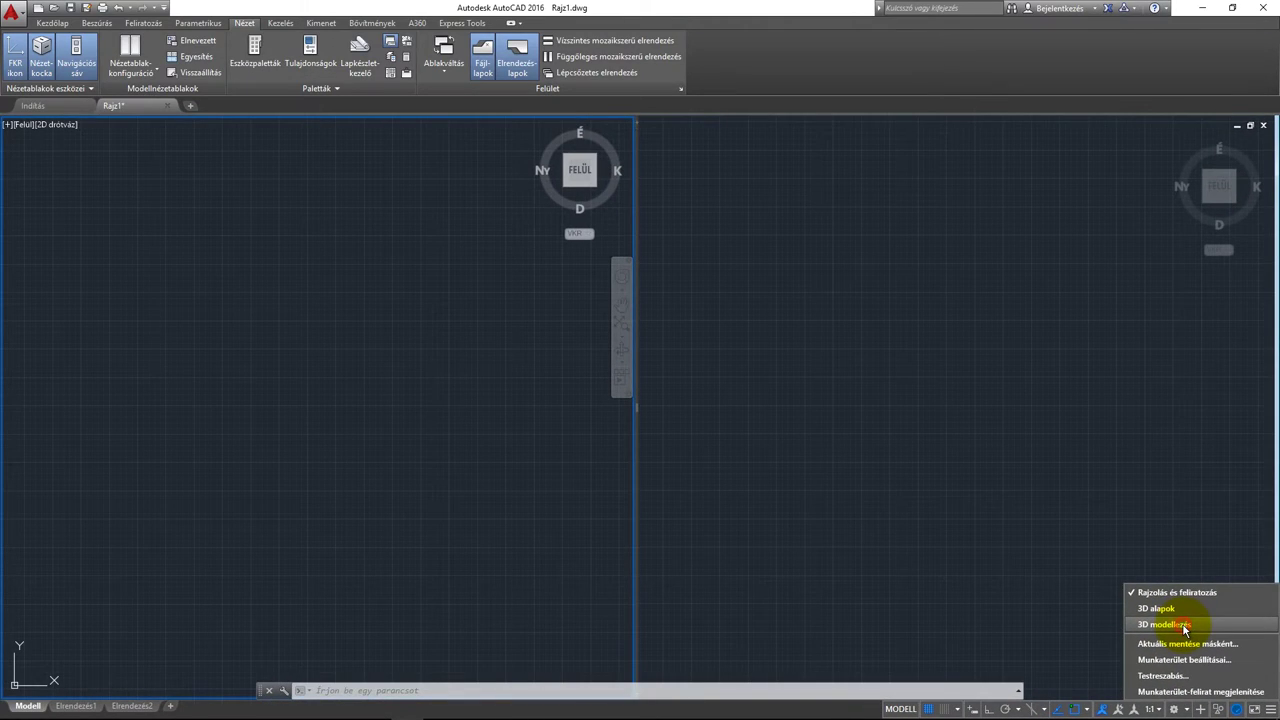
{"action": "left_click", "coordinate": [1184, 625]}
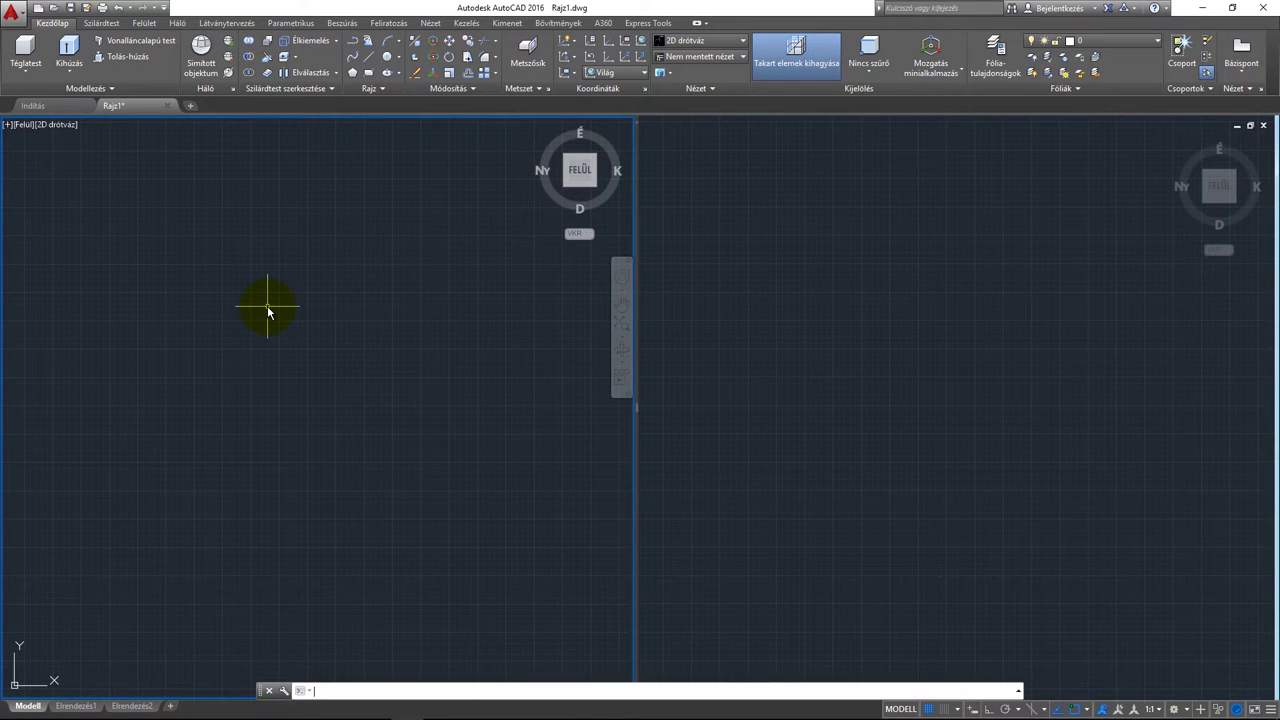
{"action": "type", "text": "k"}
Draw a radius-25 circle in the left viewport and zoom in on it.
{"action": "key", "text": "Return"}
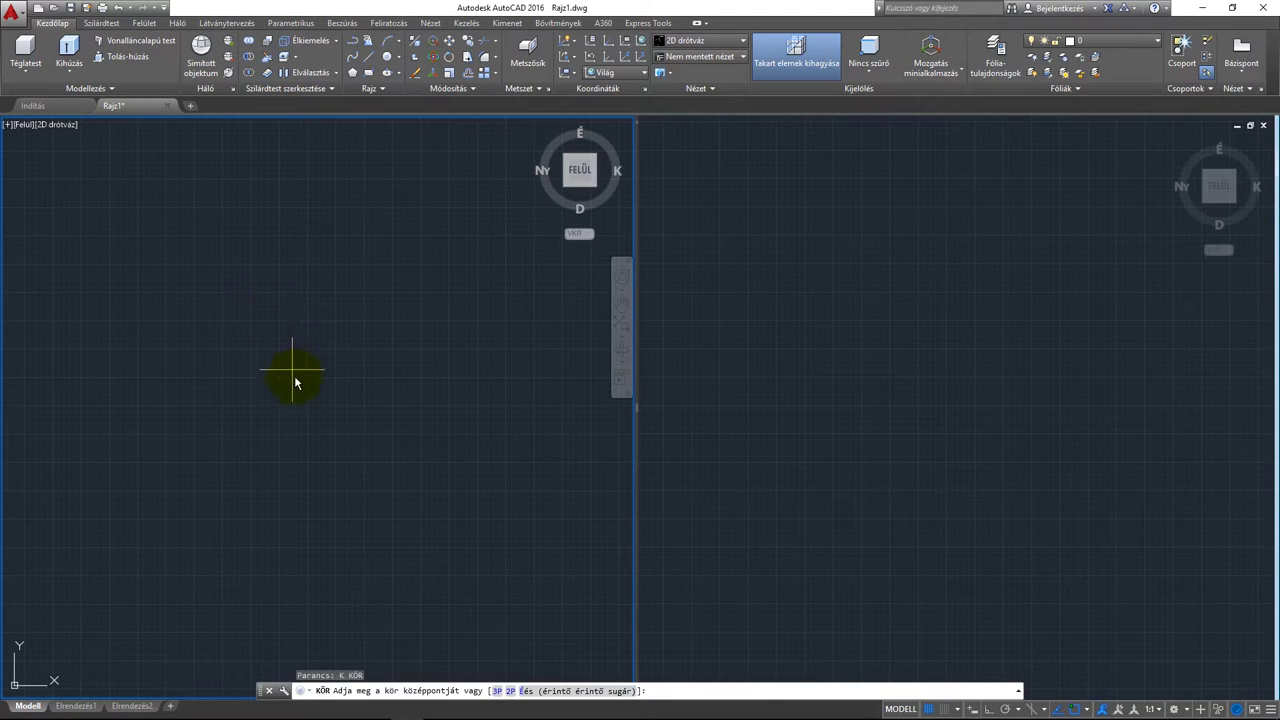
{"action": "left_click", "coordinate": [300, 363]}
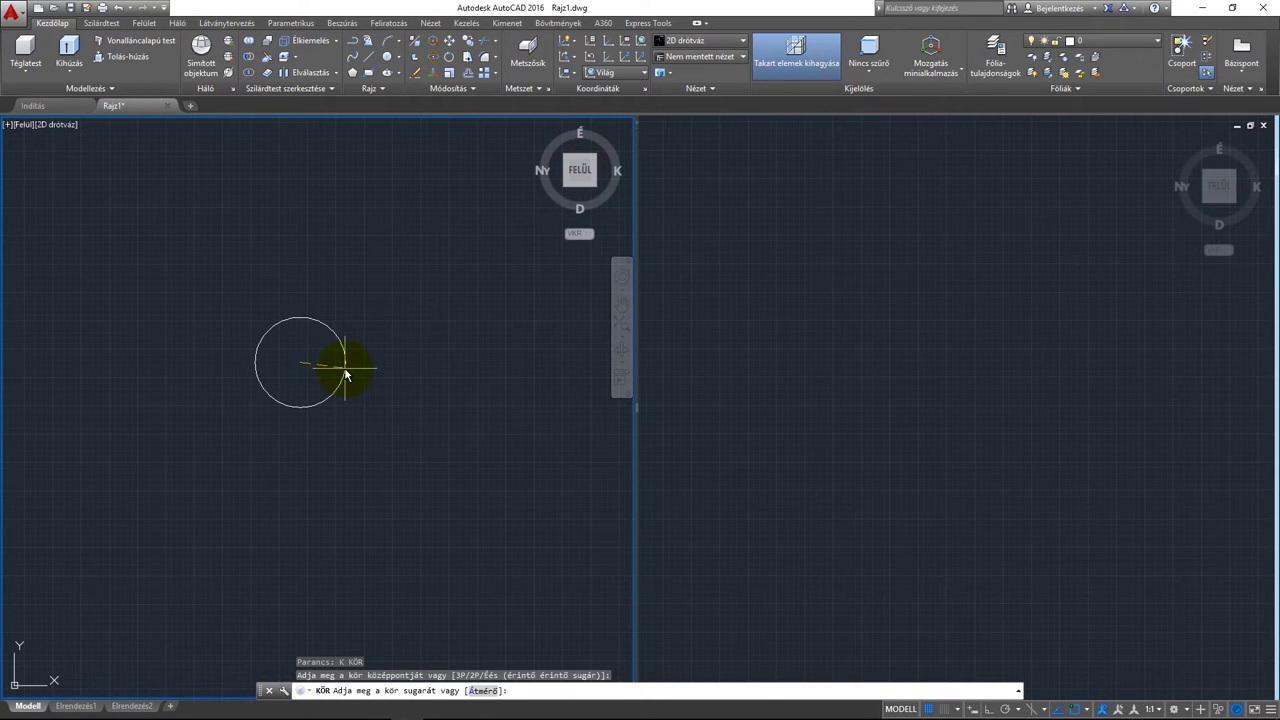
{"action": "type", "text": "25"}
{"action": "key", "text": "Return"}
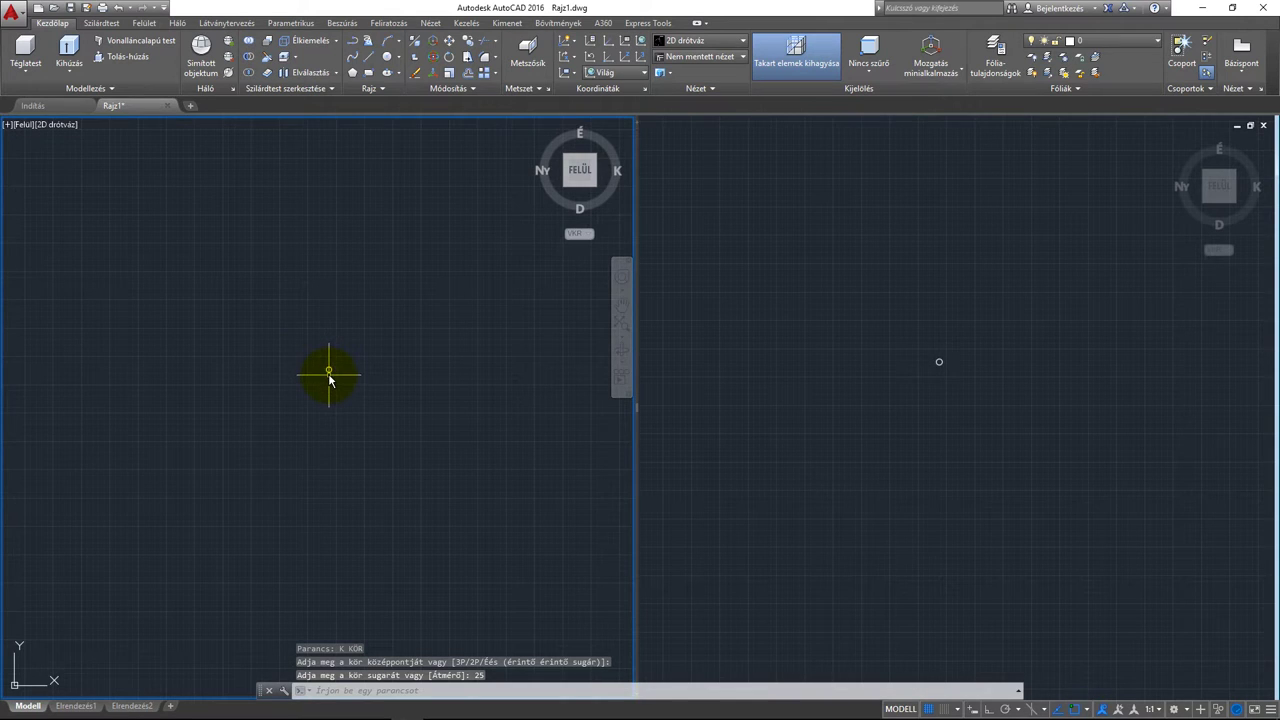
{"action": "scroll", "coordinate": [340, 372], "scroll_direction": "up", "scroll_amount": 4}
{"action": "scroll", "coordinate": [318, 376], "scroll_direction": "up", "scroll_amount": 1}
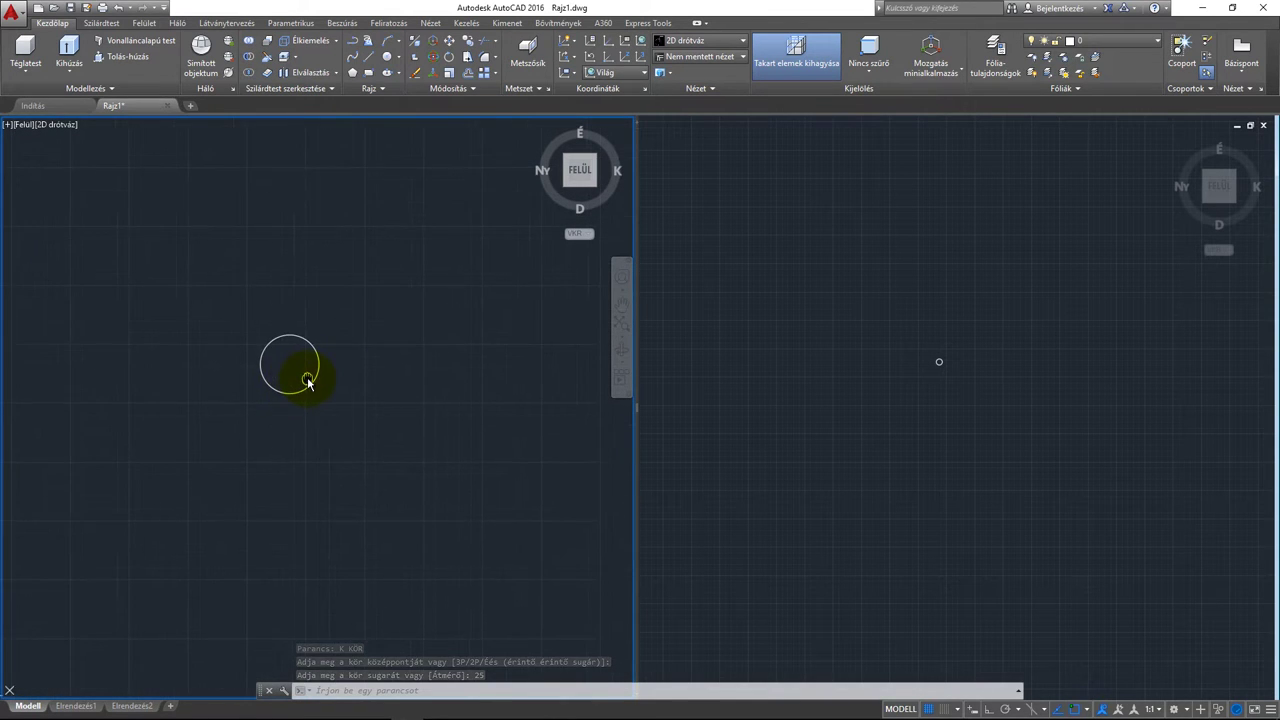
{"action": "scroll", "coordinate": [307, 374], "scroll_direction": "up", "scroll_amount": 2}
{"action": "middle_click_drag", "start_coordinate": [307, 374], "coordinate": [324, 359]}
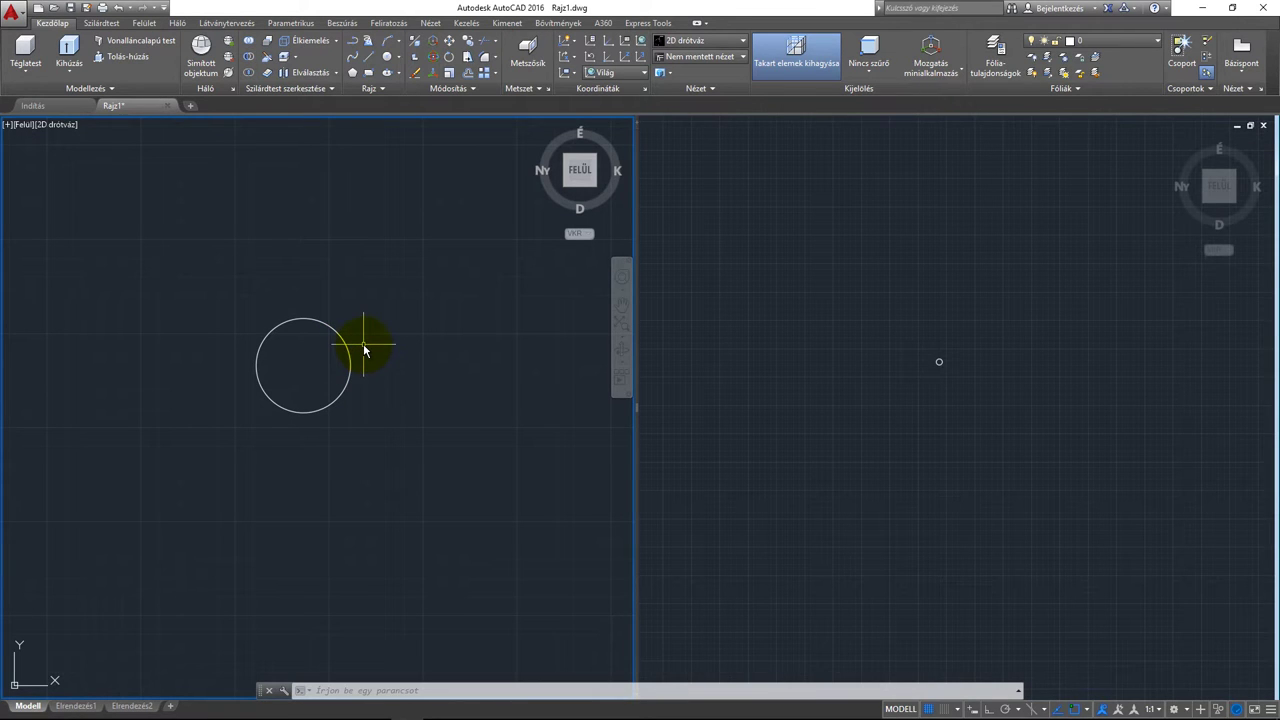
Set the right viewport to SW isometric so the circle shows as an ellipse, then reactivate the left viewport.
{"action": "left_click", "coordinate": [943, 414]}
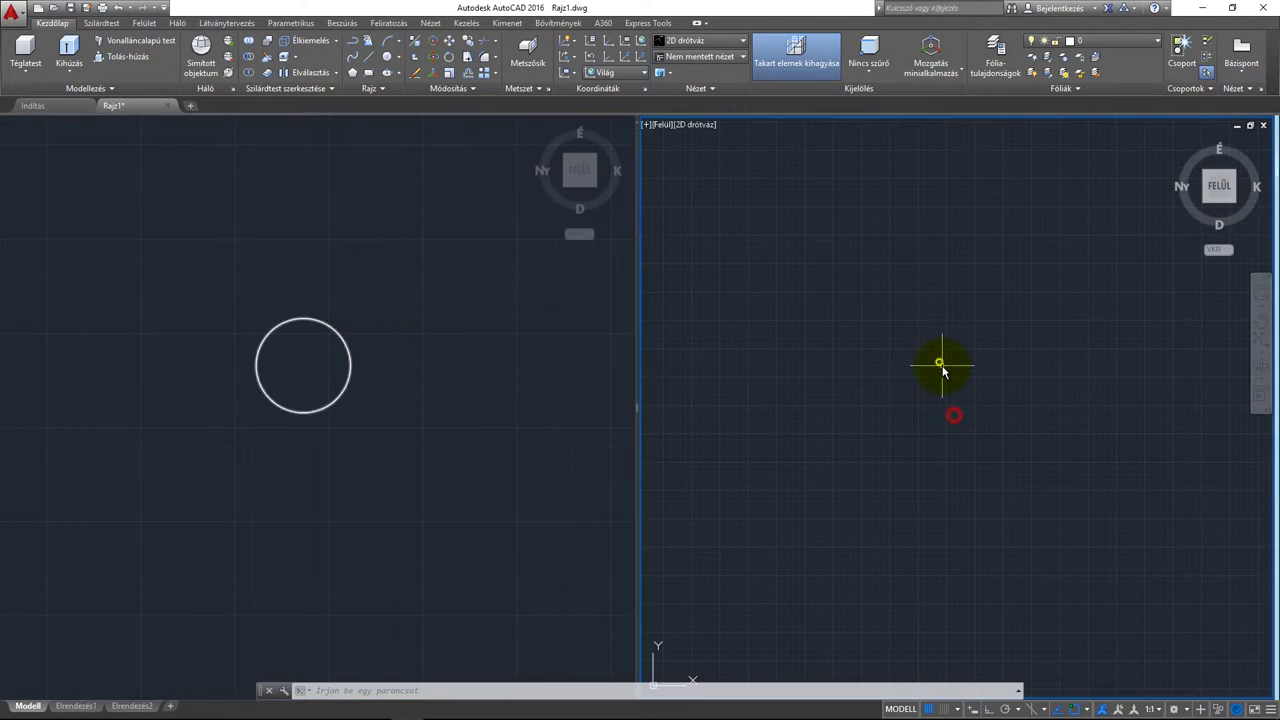
{"action": "scroll", "coordinate": [943, 366], "scroll_direction": "up", "scroll_amount": 5}
{"action": "mouse_move", "coordinate": [903, 357]}
{"action": "middle_mouse_down"}
{"action": "mouse_move", "coordinate": [950, 430]}
{"action": "mouse_move", "coordinate": [943, 374]}
{"action": "middle_mouse_up"}
{"action": "scroll", "coordinate": [943, 374], "scroll_direction": "up", "scroll_amount": 1}
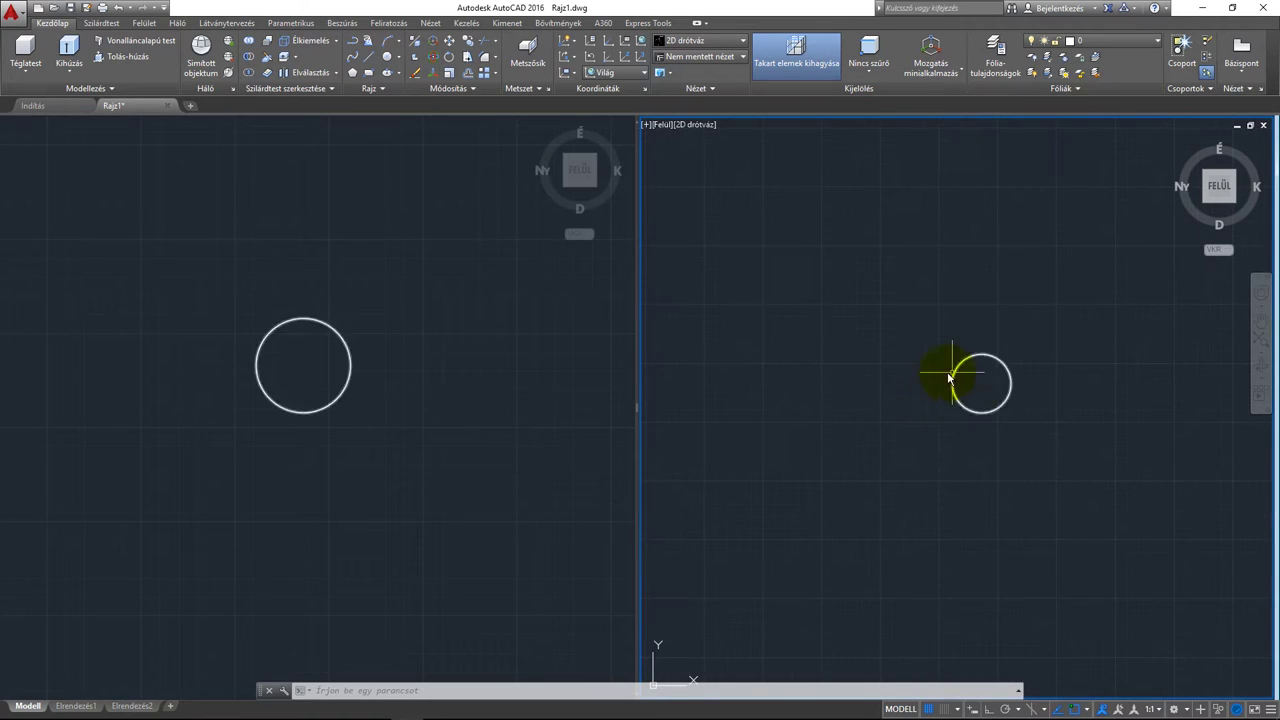
{"action": "scroll", "coordinate": [961, 397], "scroll_direction": "up", "scroll_amount": 3}
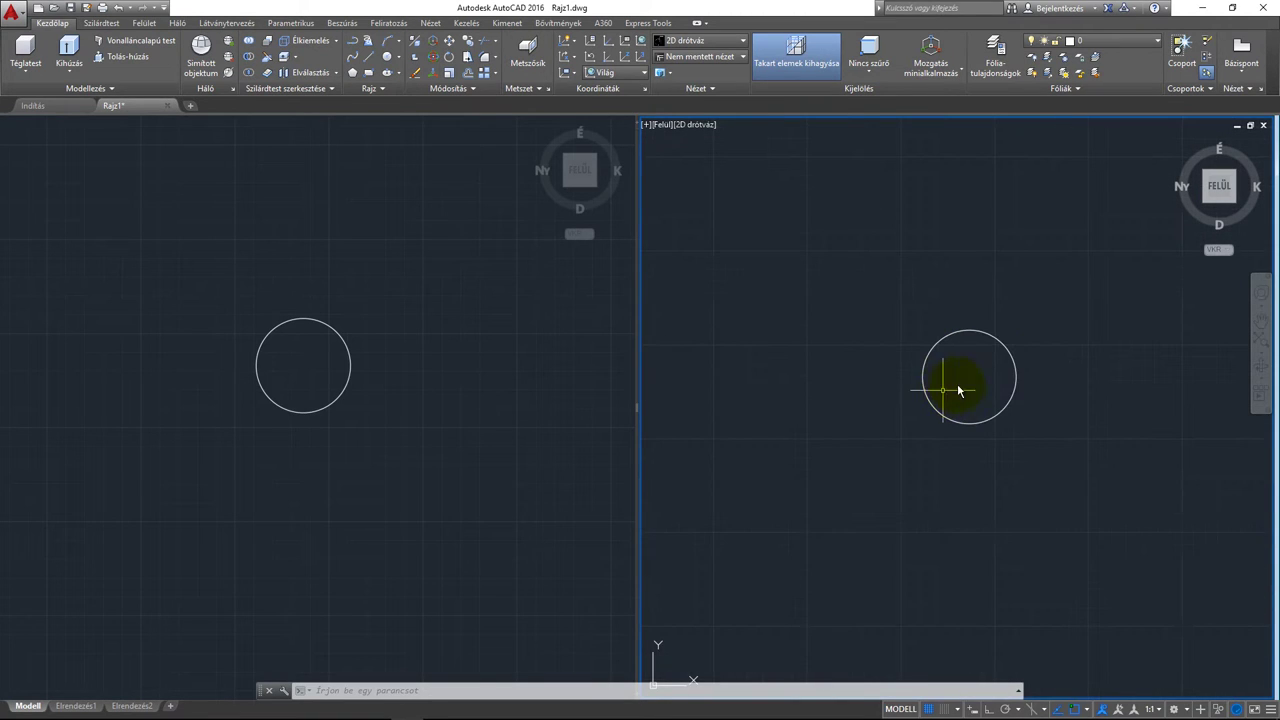
{"action": "mouse_move", "coordinate": [1215, 190]}
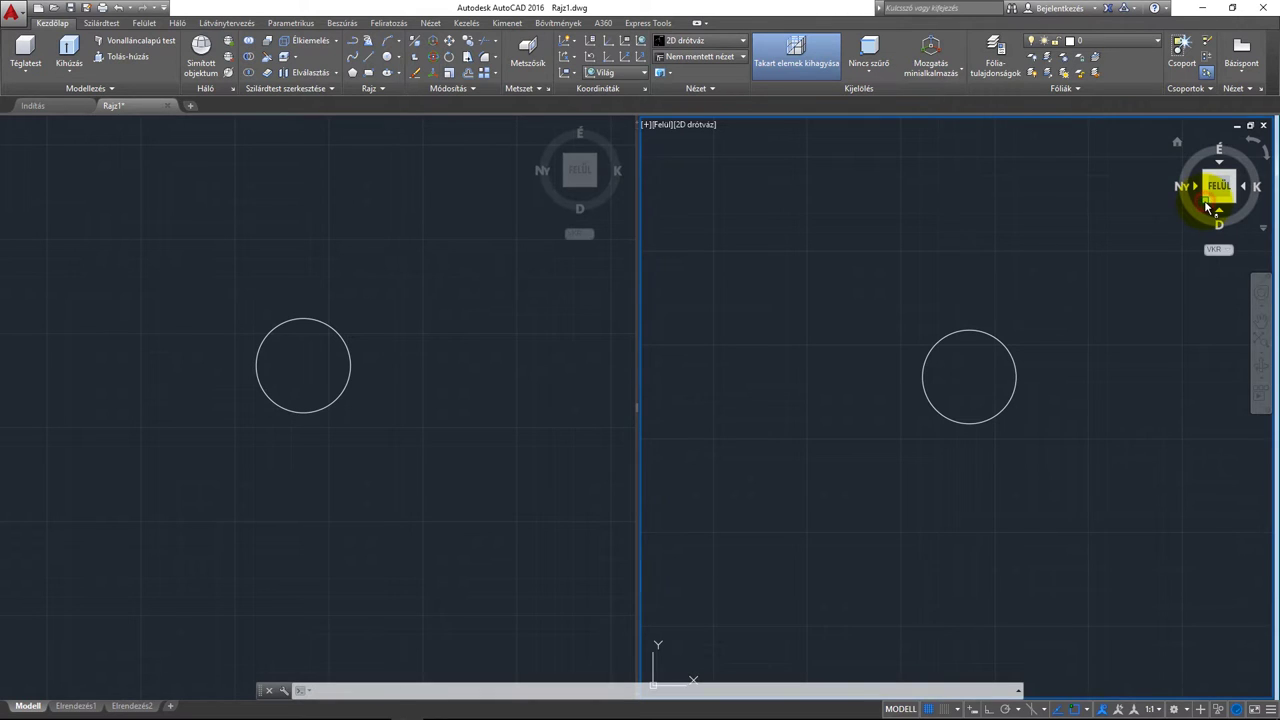
{"action": "left_click", "coordinate": [1207, 207]}
{"action": "middle_click_drag", "start_coordinate": [1014, 386], "coordinate": [1051, 363]}
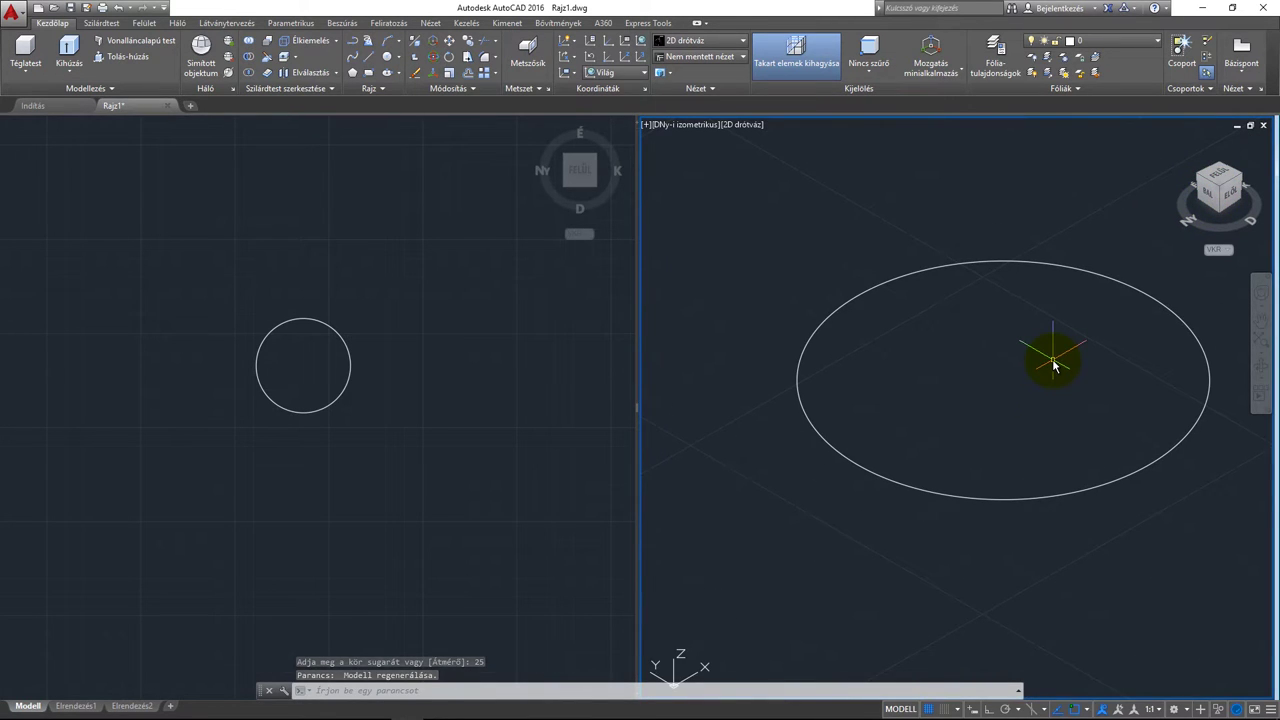
{"action": "left_click", "coordinate": [363, 375]}
{"action": "scroll", "coordinate": [320, 366], "scroll_direction": "up", "scroll_amount": 2}
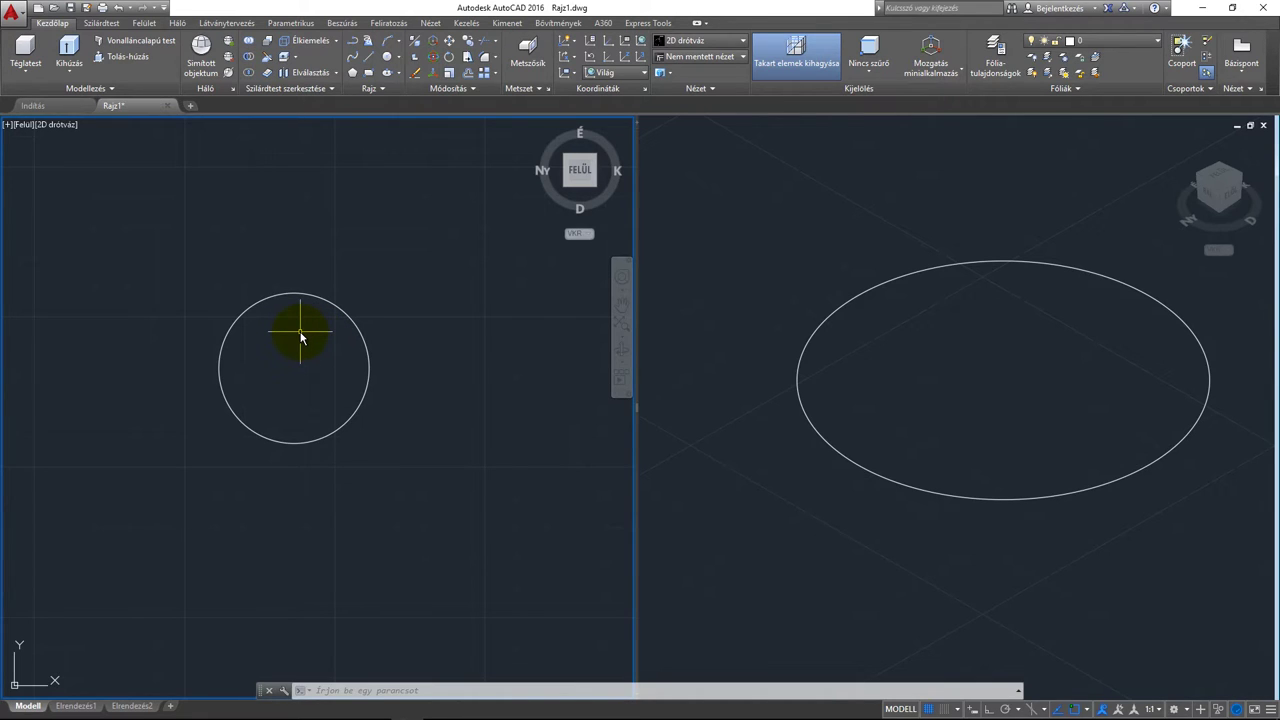
Run SZINT (ELEV) with elevation 15 and thickness 10.
{"action": "middle_click_drag", "start_coordinate": [300, 337], "coordinate": [200, 283]}
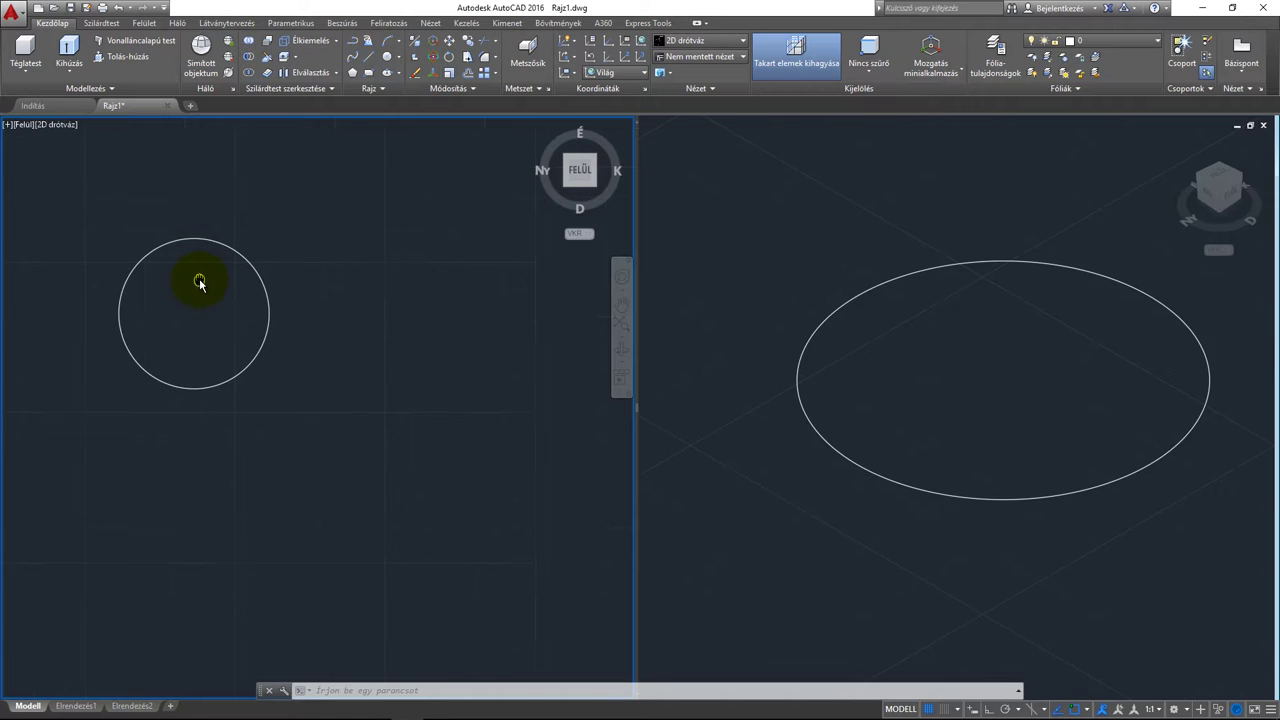
{"action": "type", "text": "szi"}
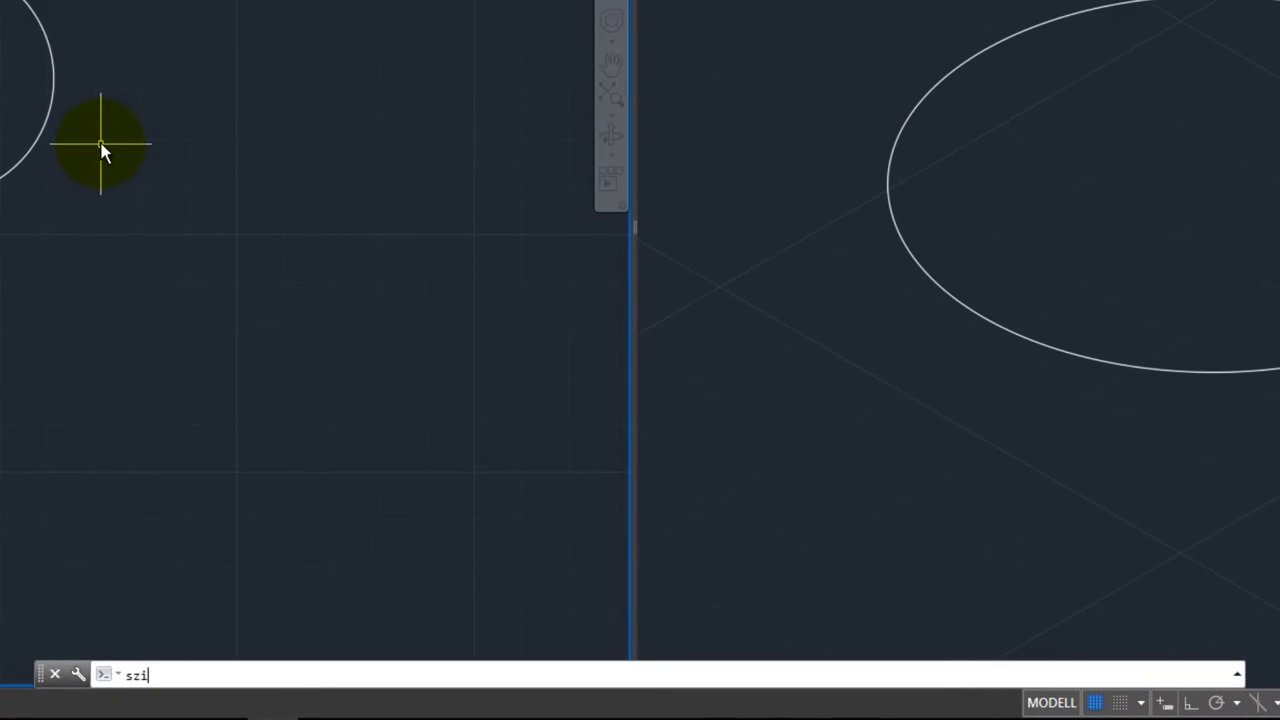
{"action": "type", "text": "nt"}
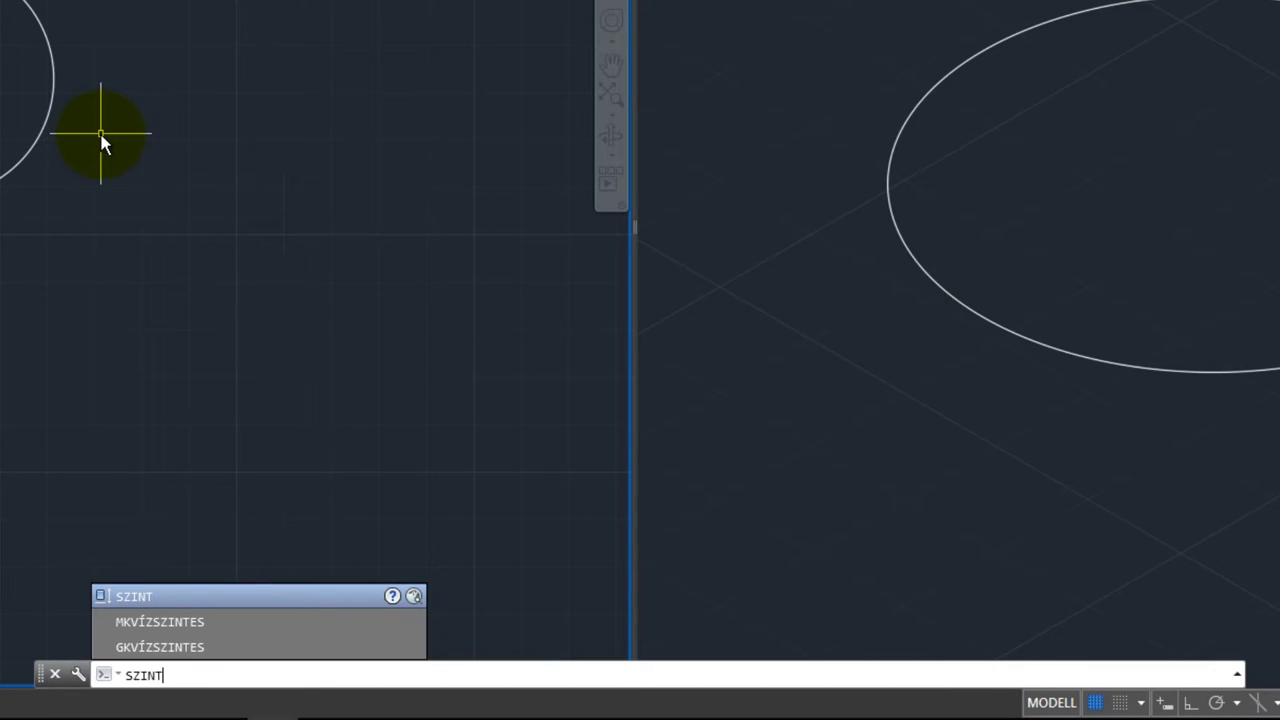
{"action": "key", "text": "Return"}
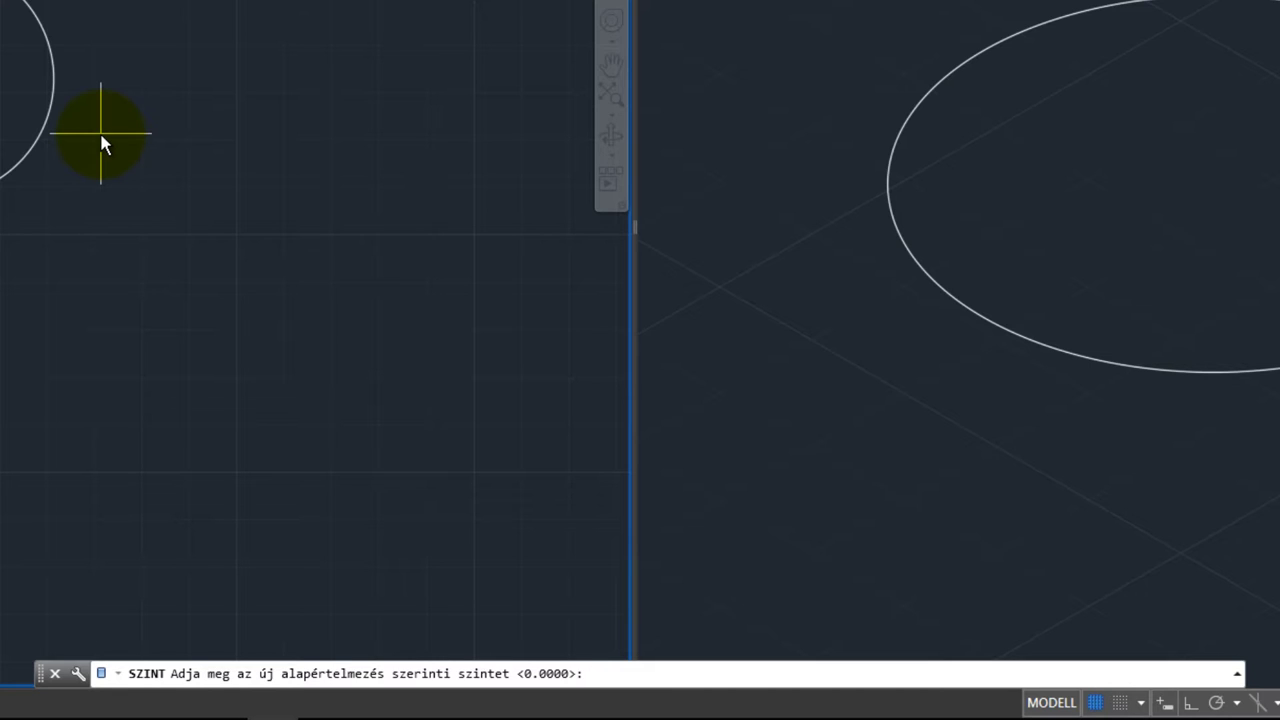
{"action": "type", "text": "15"}
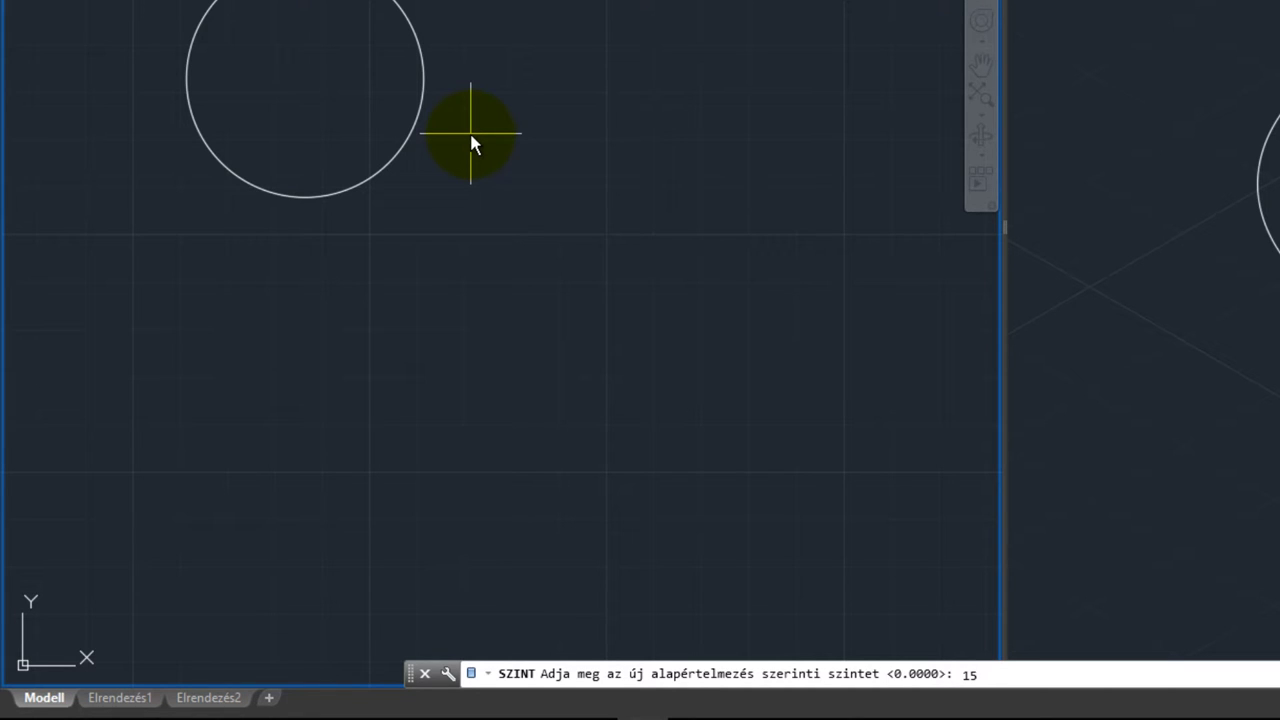
{"action": "key", "text": "Return"}
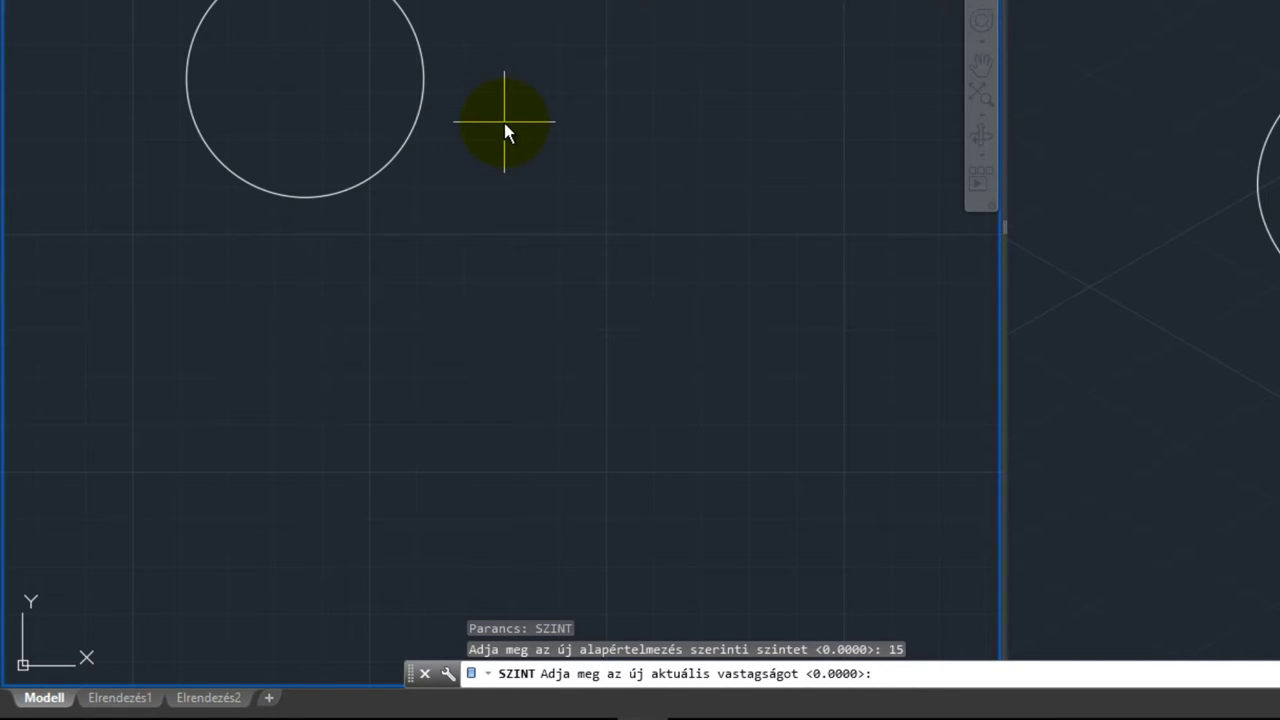
{"action": "type", "text": "10"}
{"action": "key", "text": "Return"}
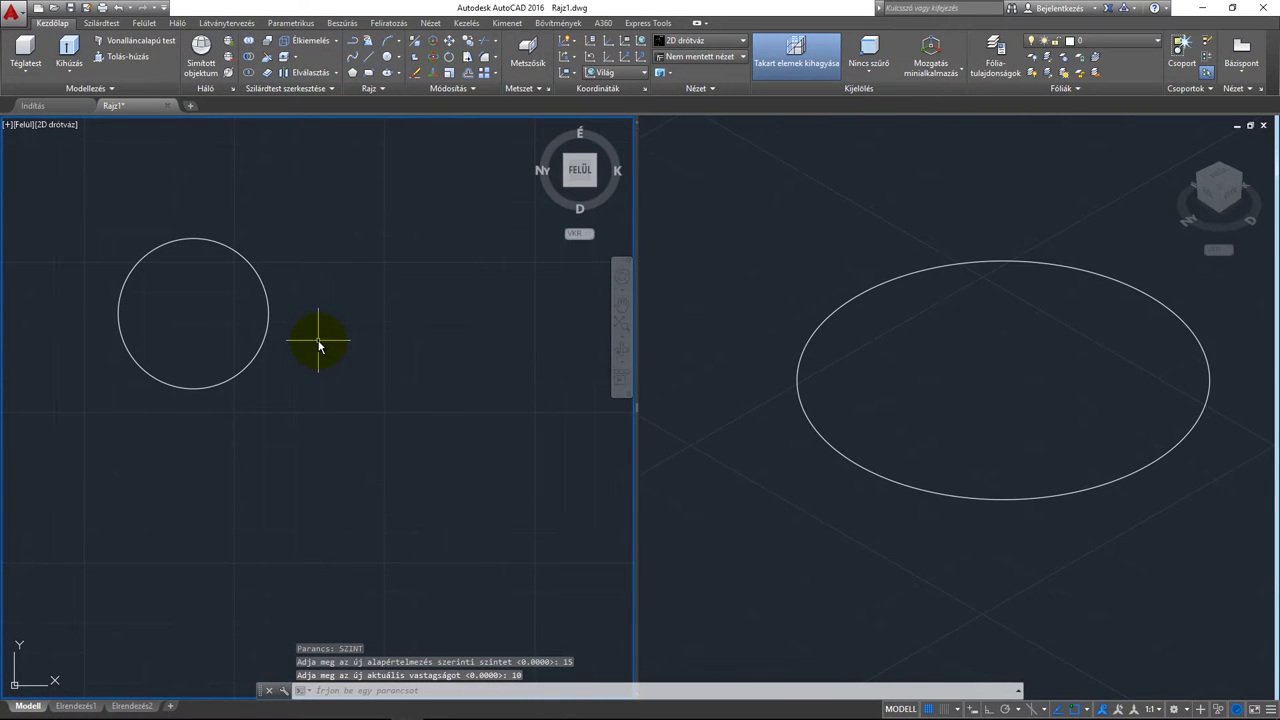
Draw a second, larger circle below-right of the first one.
{"action": "type", "text": "K"}
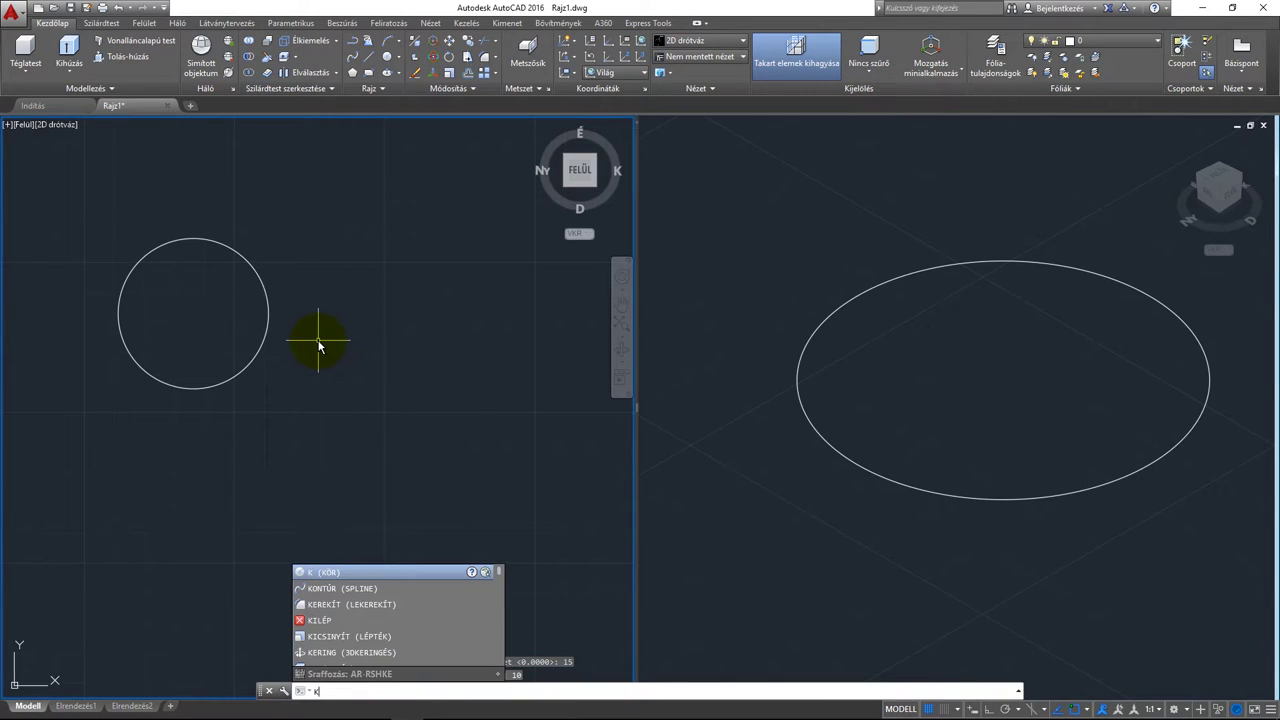
{"action": "key", "text": "Return"}
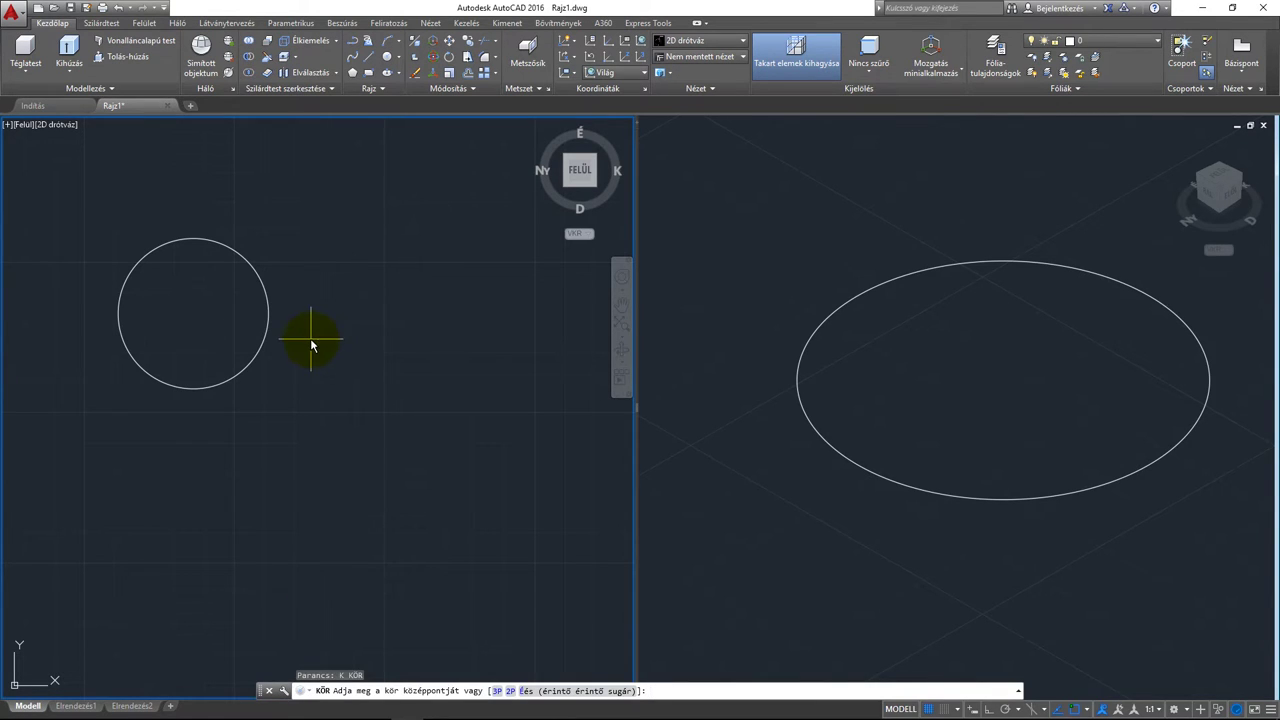
{"action": "left_click", "coordinate": [376, 438]}
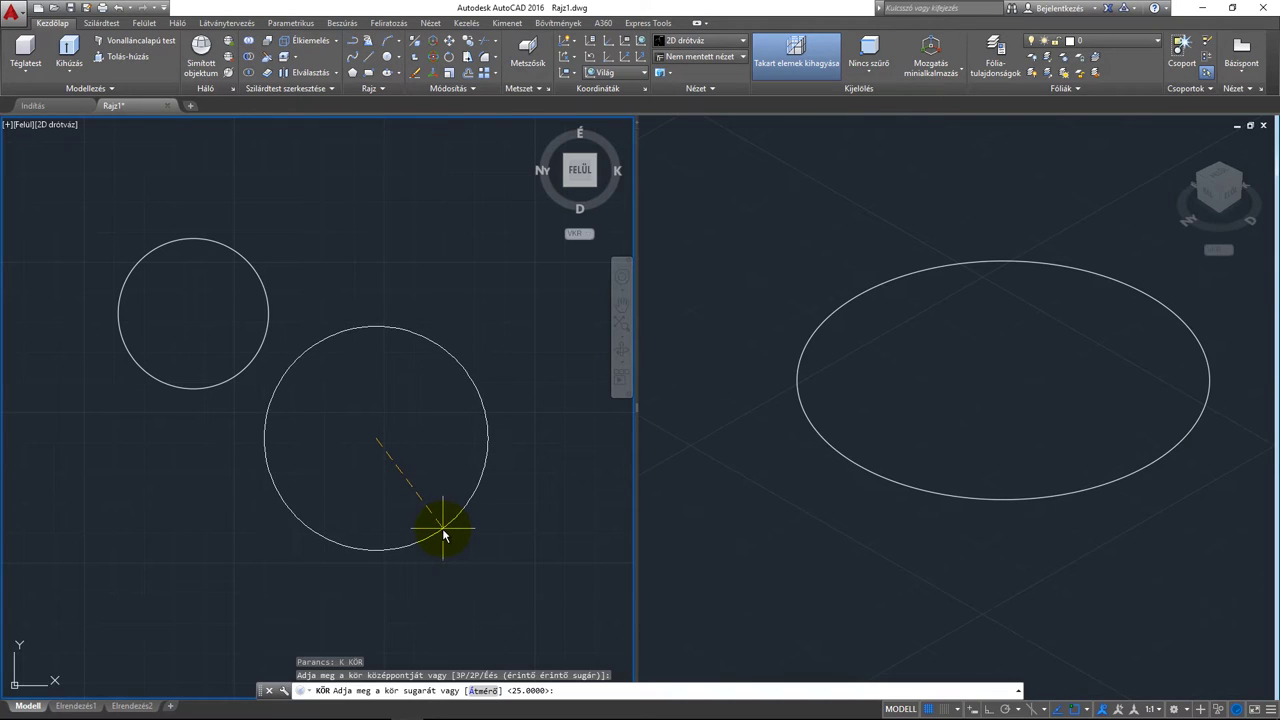
{"action": "left_click", "coordinate": [444, 536]}
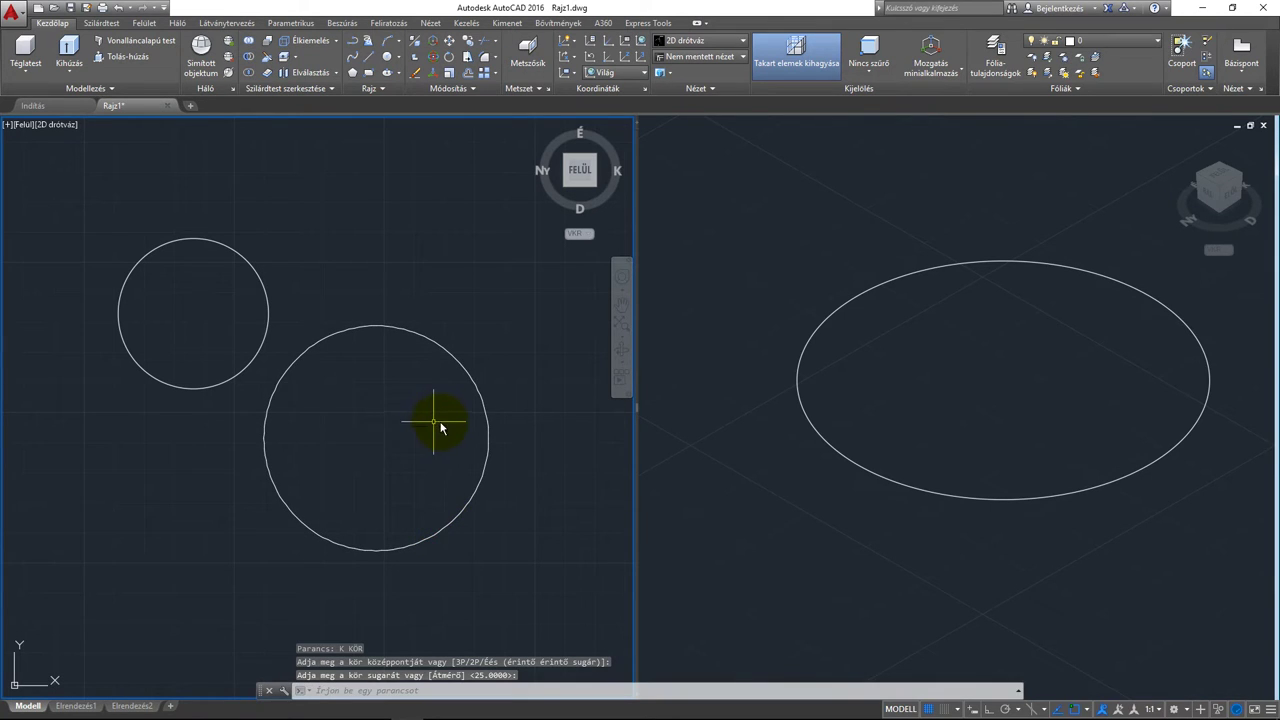
Pan and zoom the isometric viewport until the new cylinder is fully visible.
{"action": "middle_click_drag", "start_coordinate": [434, 423], "coordinate": [409, 386]}
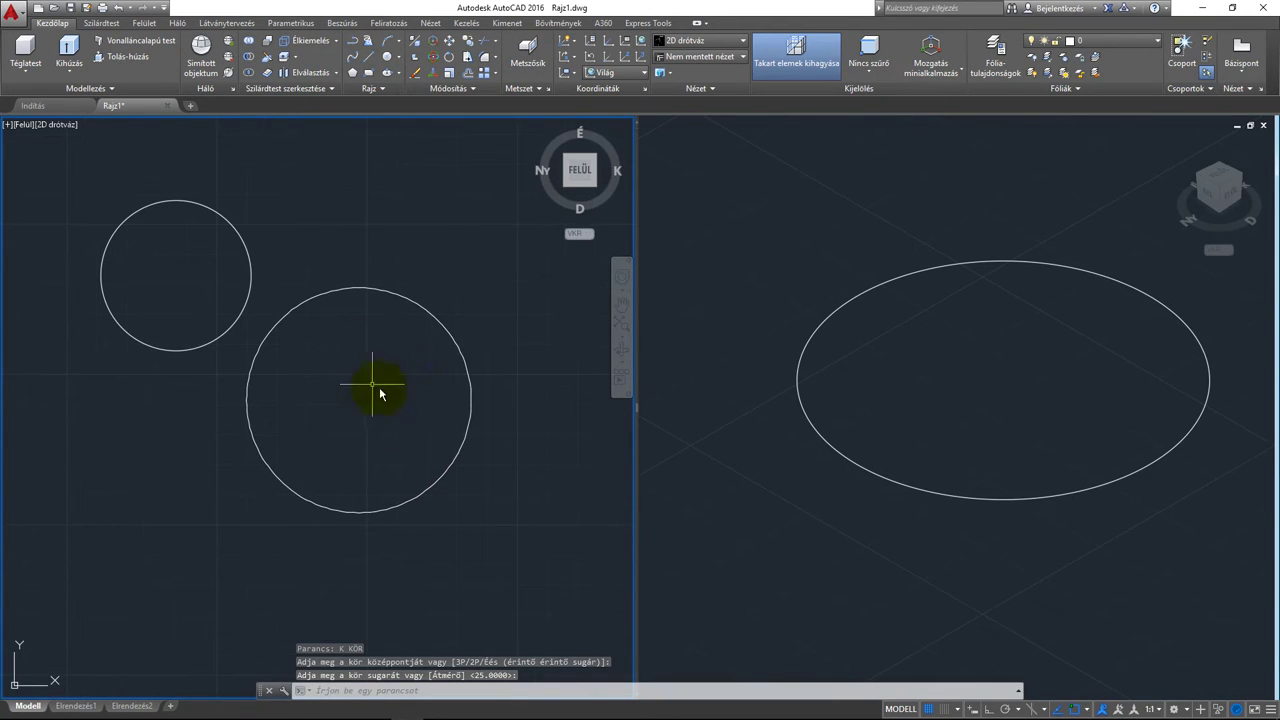
{"action": "left_click", "coordinate": [925, 540]}
{"action": "scroll", "coordinate": [952, 525], "scroll_direction": "down", "scroll_amount": 2}
{"action": "mouse_move", "coordinate": [1000, 527]}
{"action": "middle_mouse_down"}
{"action": "mouse_move", "coordinate": [883, 542]}
{"action": "mouse_move", "coordinate": [767, 532]}
{"action": "middle_mouse_up"}
{"action": "scroll", "coordinate": [1040, 525], "scroll_direction": "down", "scroll_amount": 2}
Switch the right viewport to the Left view (Balról), then reactivate the top view.
{"action": "scroll", "coordinate": [1062, 521], "scroll_direction": "up", "scroll_amount": 2}
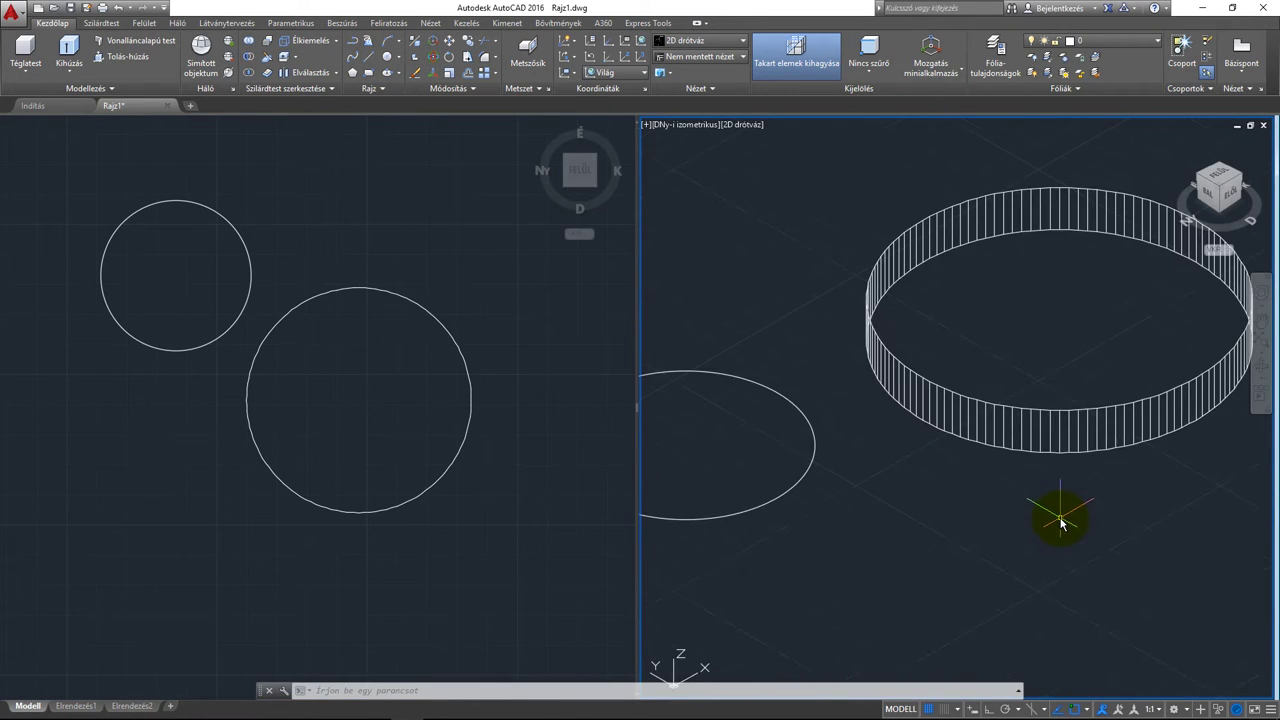
{"action": "scroll", "coordinate": [1051, 532], "scroll_direction": "down", "scroll_amount": 2}
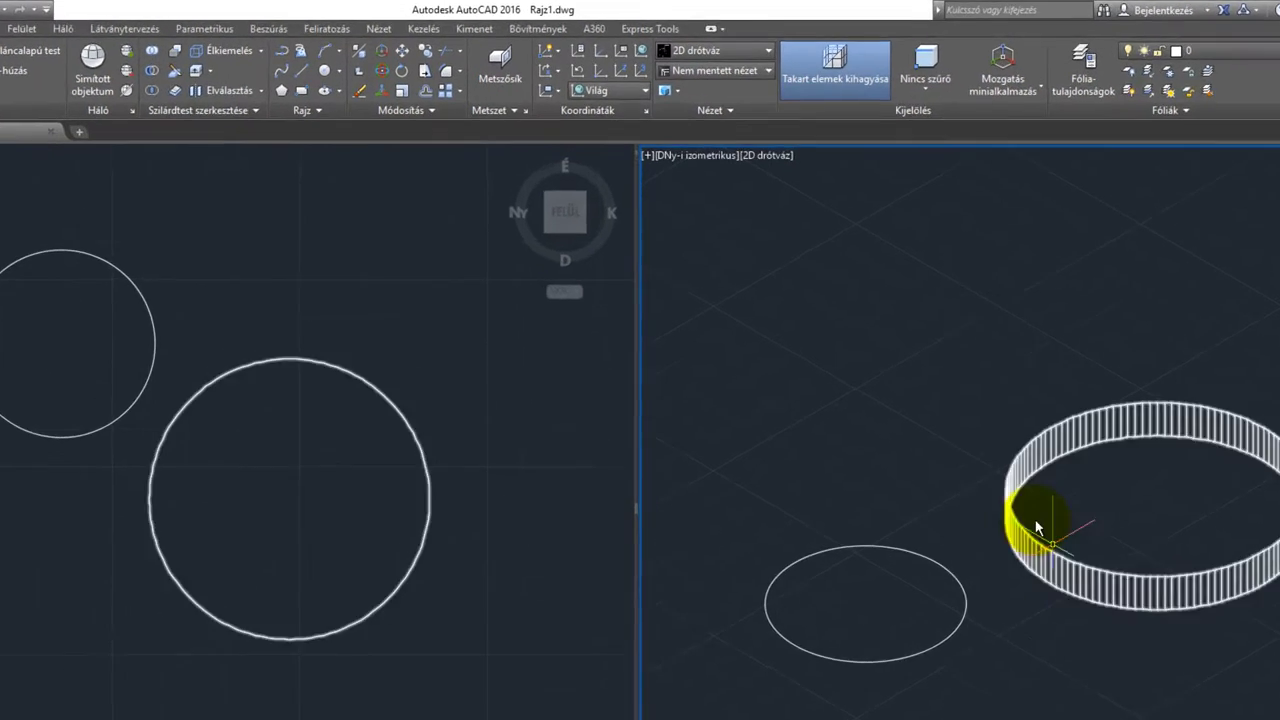
{"action": "left_click", "coordinate": [734, 243]}
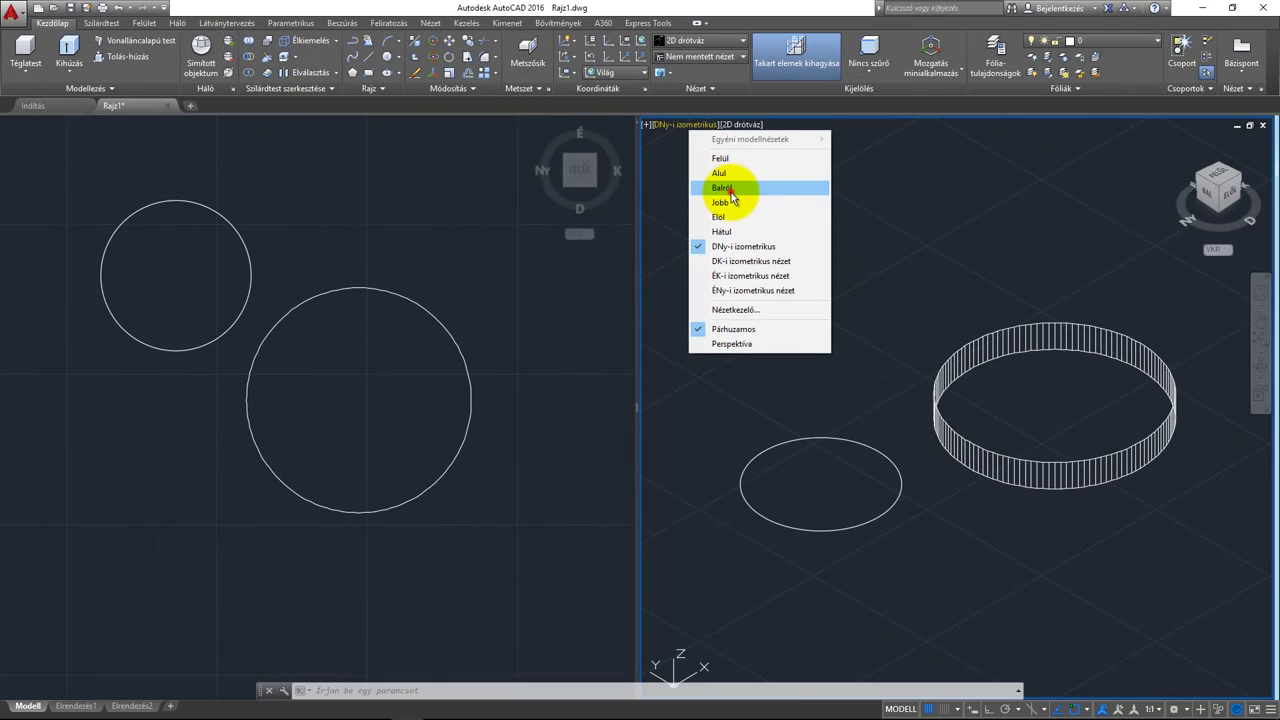
{"action": "left_click", "coordinate": [740, 228]}
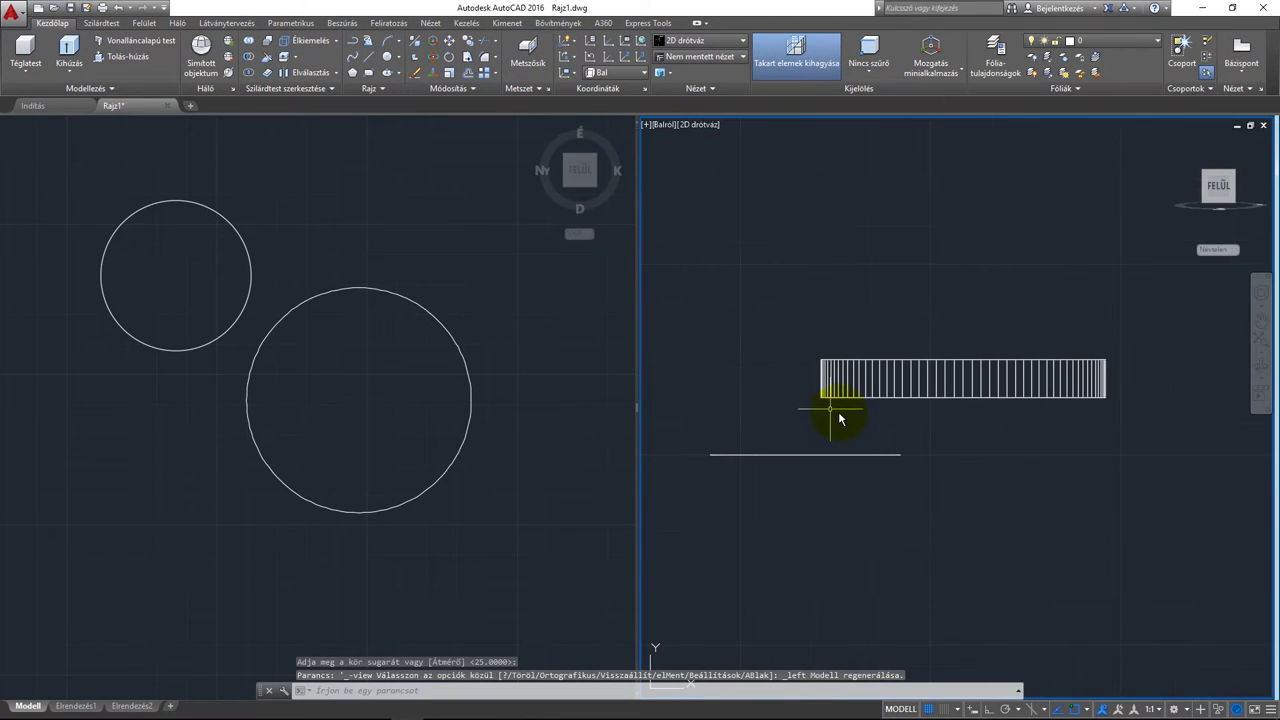
{"action": "middle_click_drag", "start_coordinate": [837, 414], "coordinate": [852, 416]}
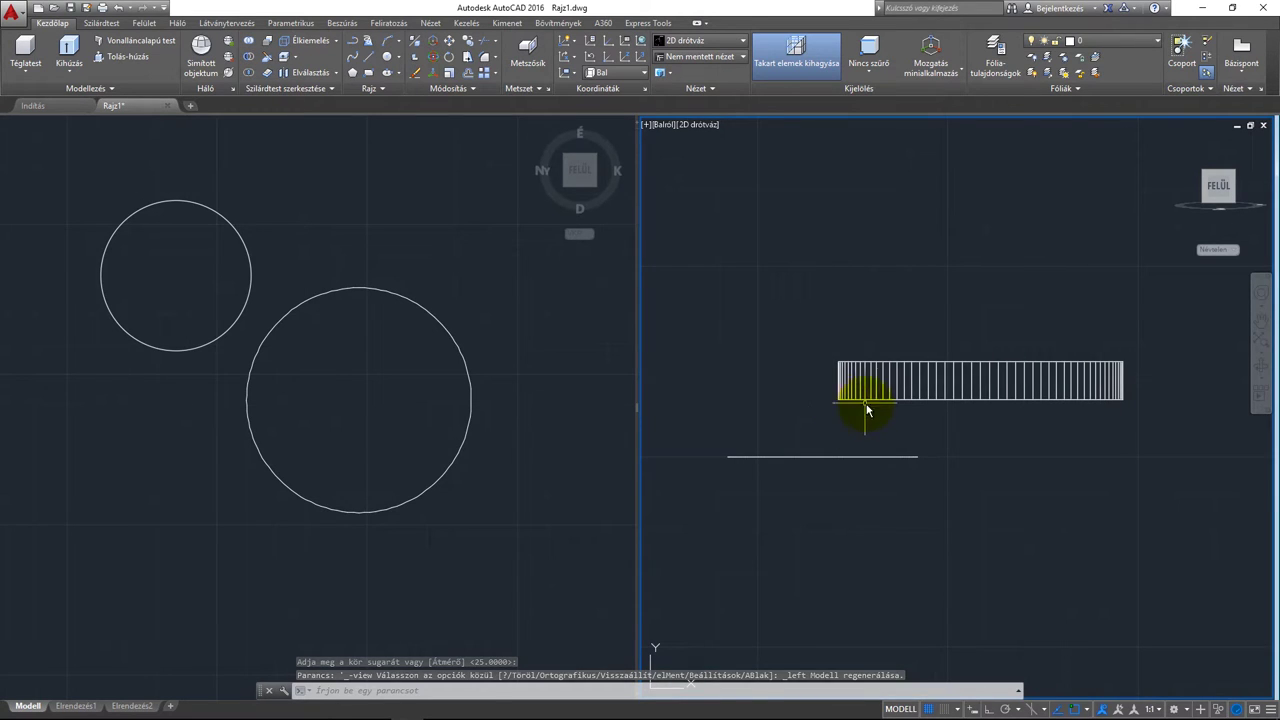
{"action": "left_click", "coordinate": [500, 385]}
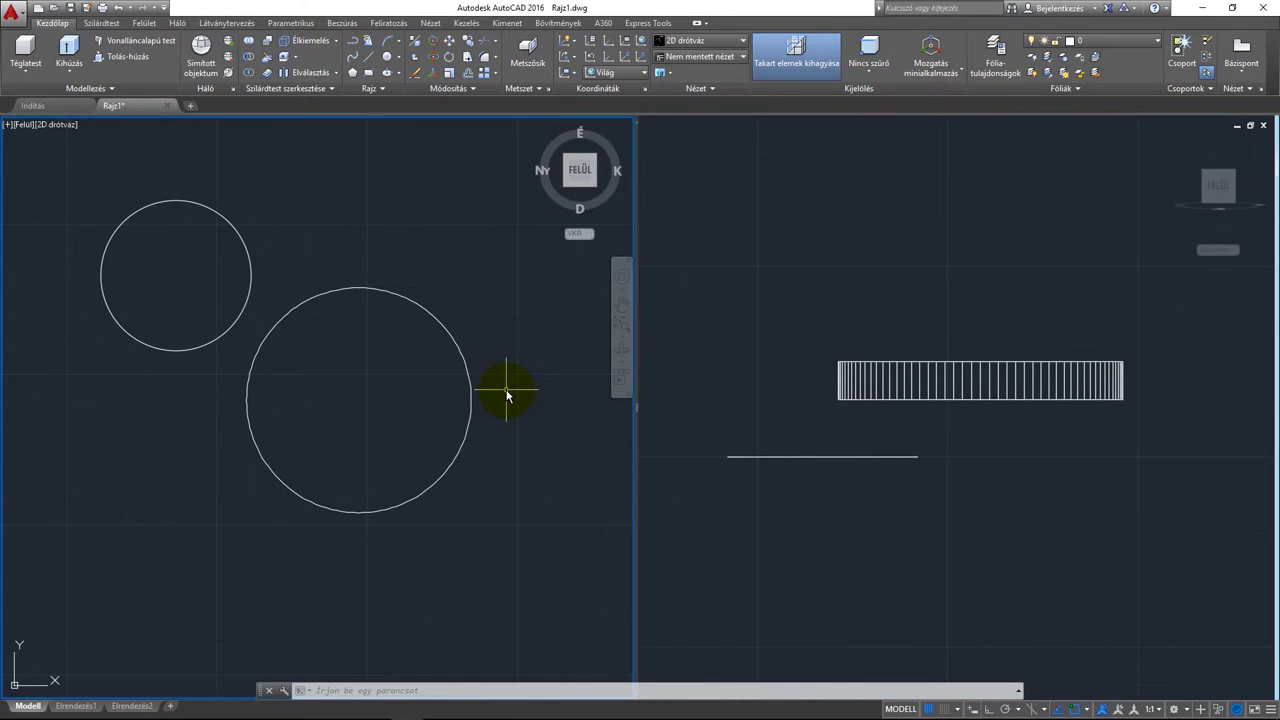
Set the large circle's colour to Yellow (Sárga) in its Properties.
{"action": "left_click", "coordinate": [406, 298]}
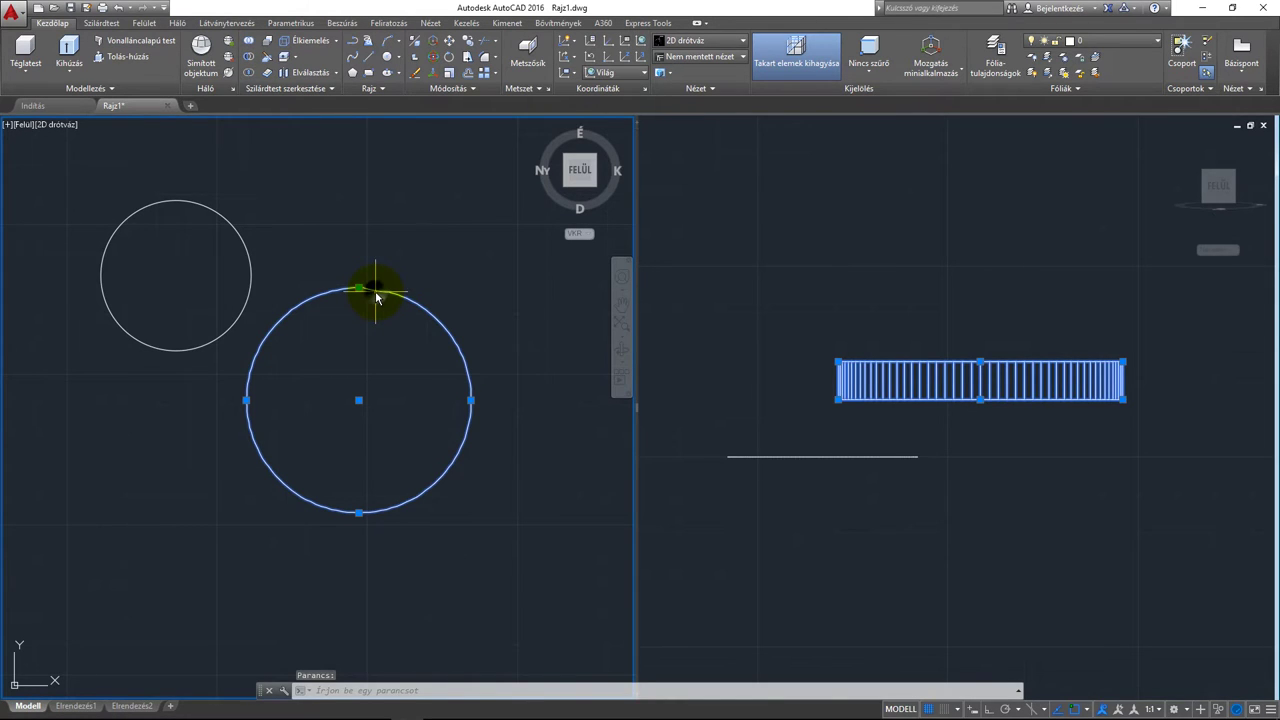
{"action": "right_click", "coordinate": [376, 296]}
{"action": "left_click", "coordinate": [440, 582]}
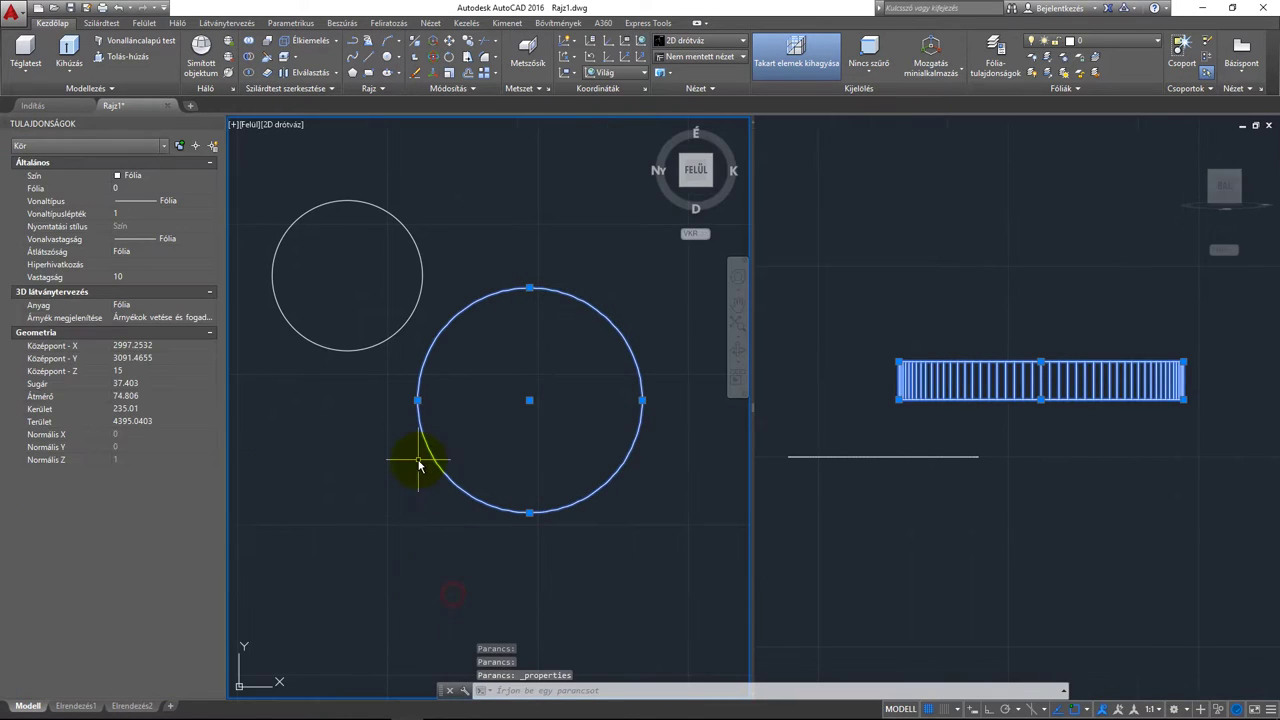
{"action": "left_click", "coordinate": [165, 180]}
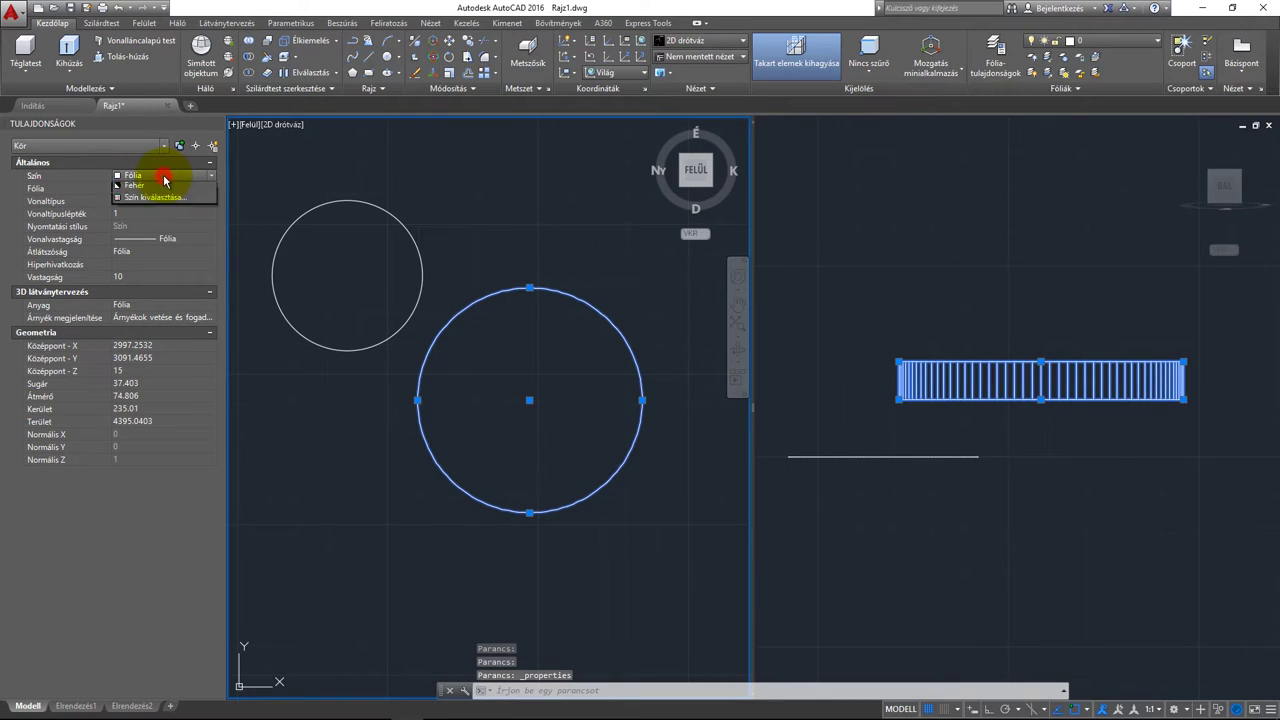
{"action": "left_click", "coordinate": [174, 224]}
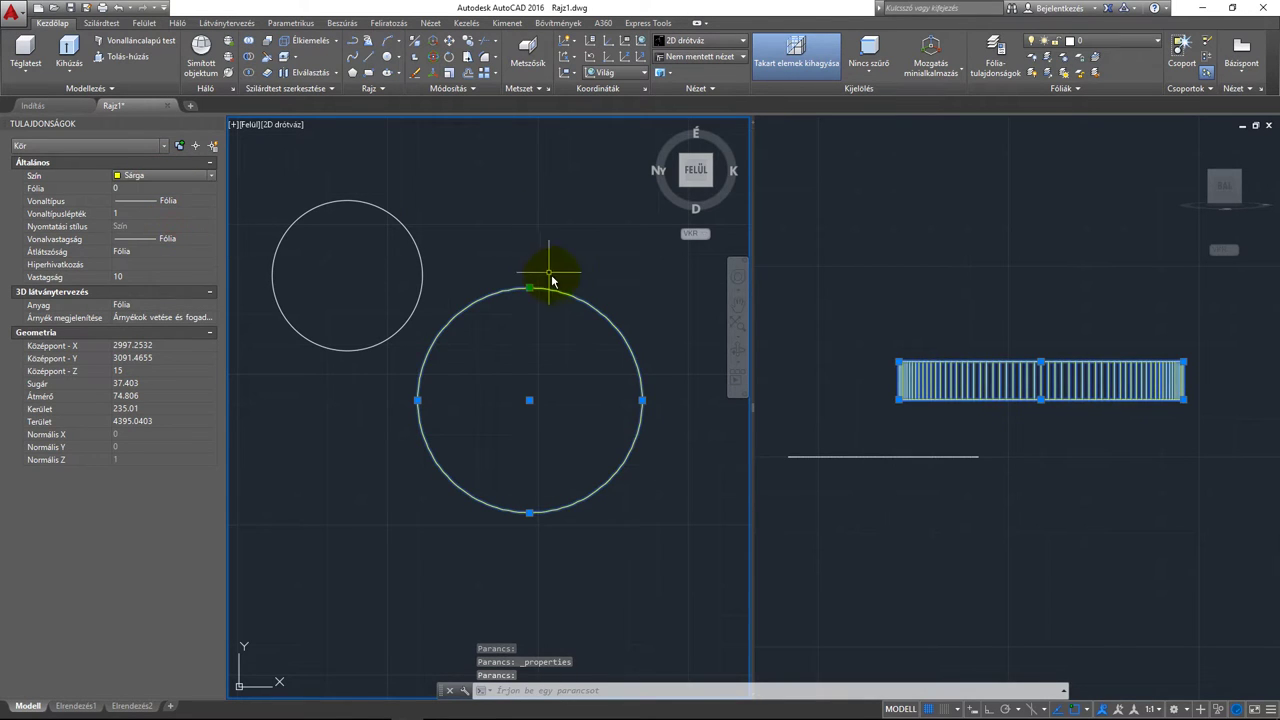
{"action": "key", "text": "Escape"}
Recentre the shapes in the top view and enter the TÉGL rectangle command.
{"action": "scroll", "coordinate": [548, 290], "scroll_direction": "down", "scroll_amount": 2}
{"action": "mouse_move", "coordinate": [537, 314]}
{"action": "middle_mouse_down"}
{"action": "mouse_move", "coordinate": [582, 312]}
{"action": "mouse_move", "coordinate": [594, 294]}
{"action": "middle_mouse_up"}
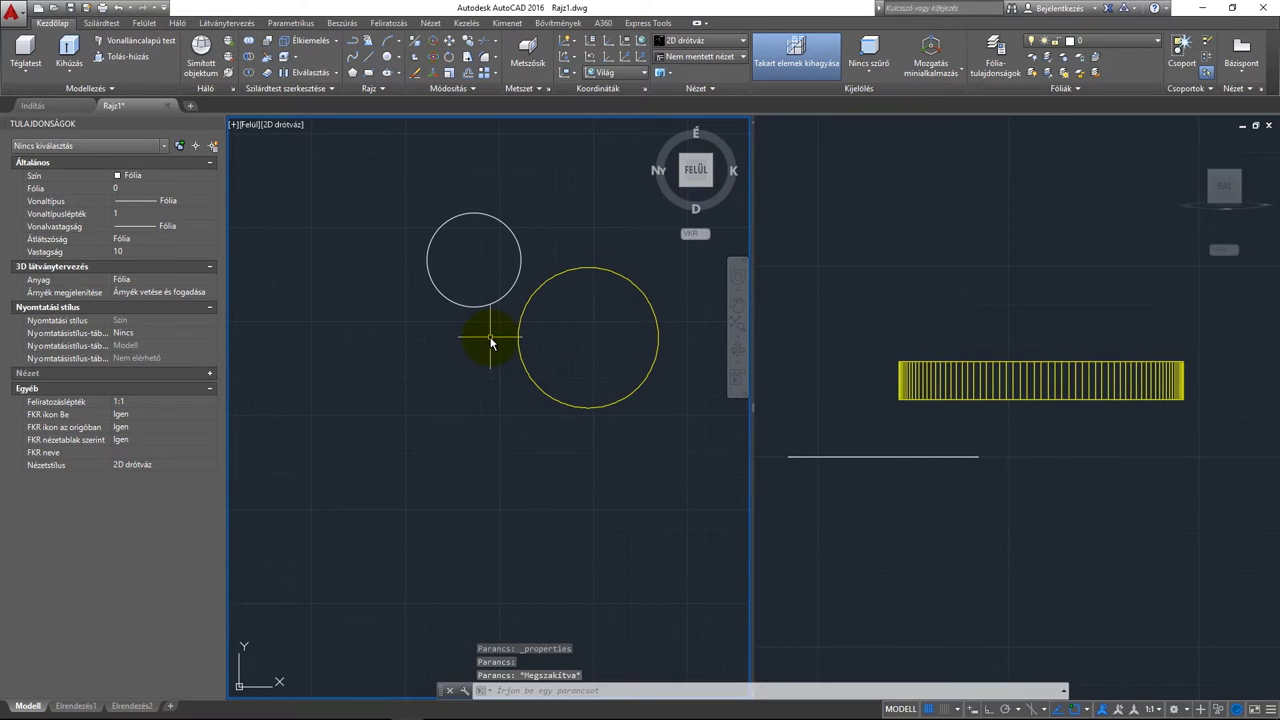
{"action": "type", "text": "TÉGL"}
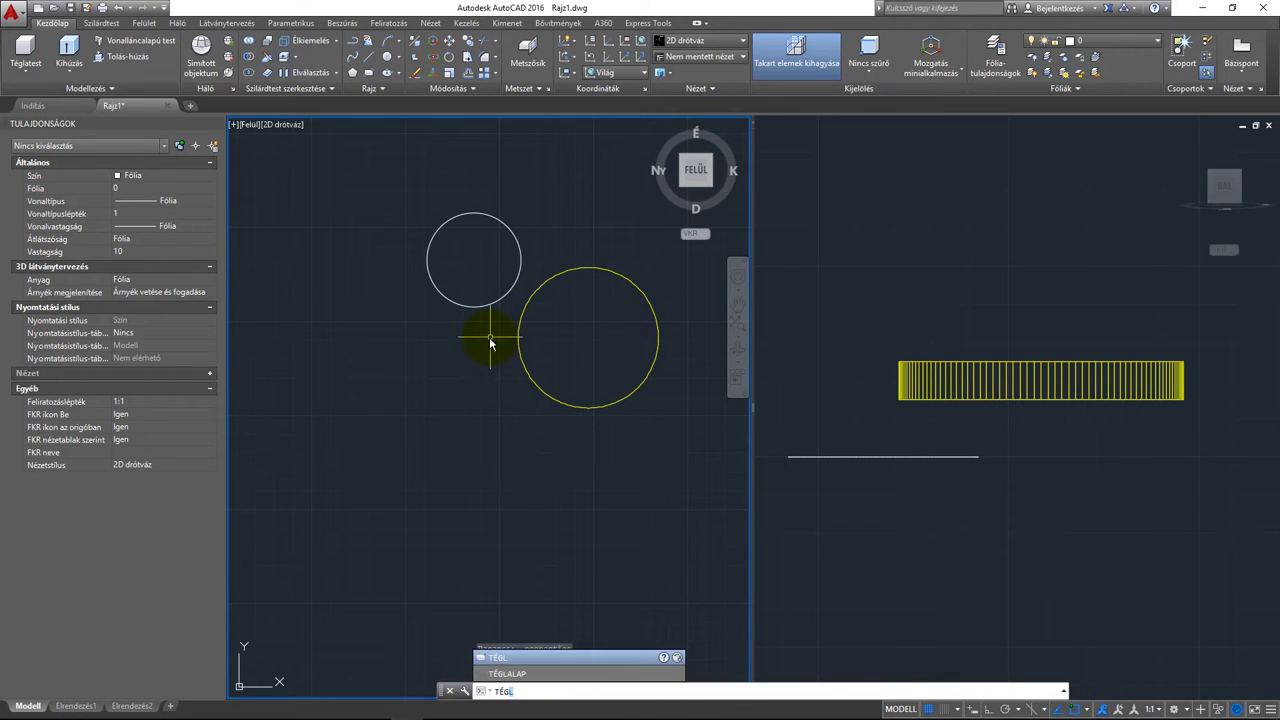
Draw a two-corner rectangle beside the yellow circle and select it.
{"action": "key", "text": "Return"}
{"action": "left_click", "coordinate": [335, 348]}
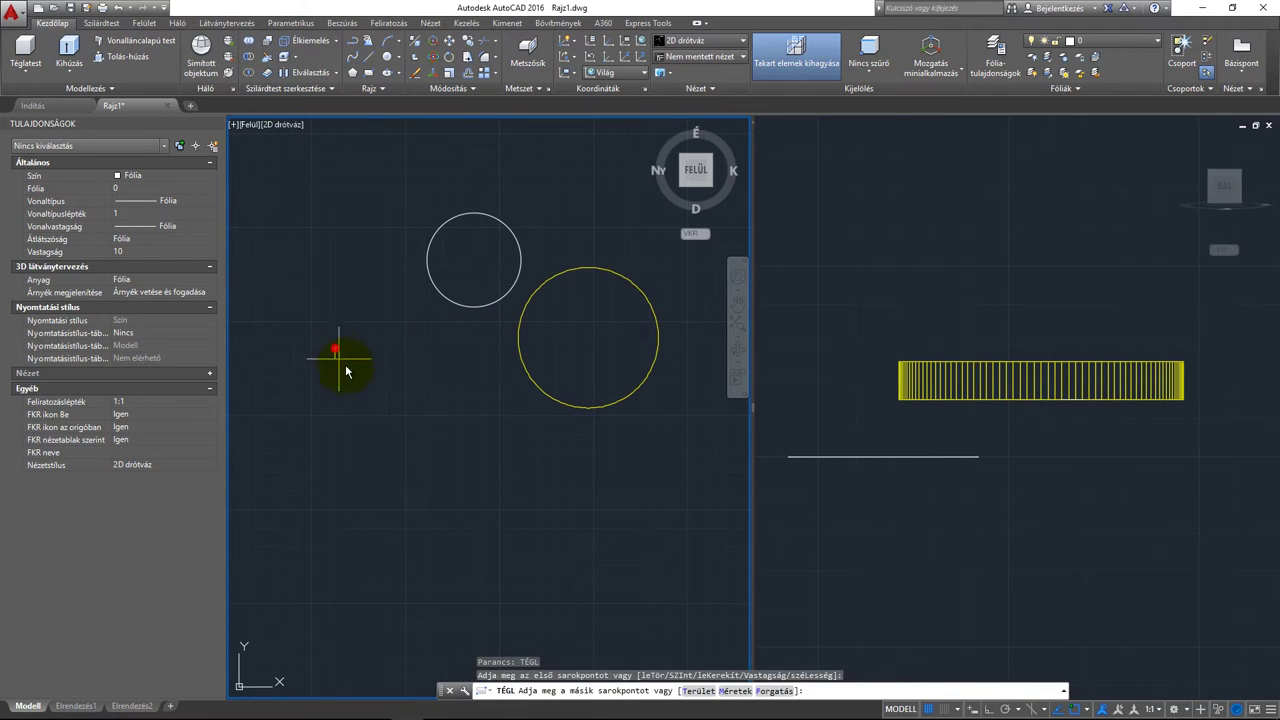
{"action": "left_click", "coordinate": [463, 408]}
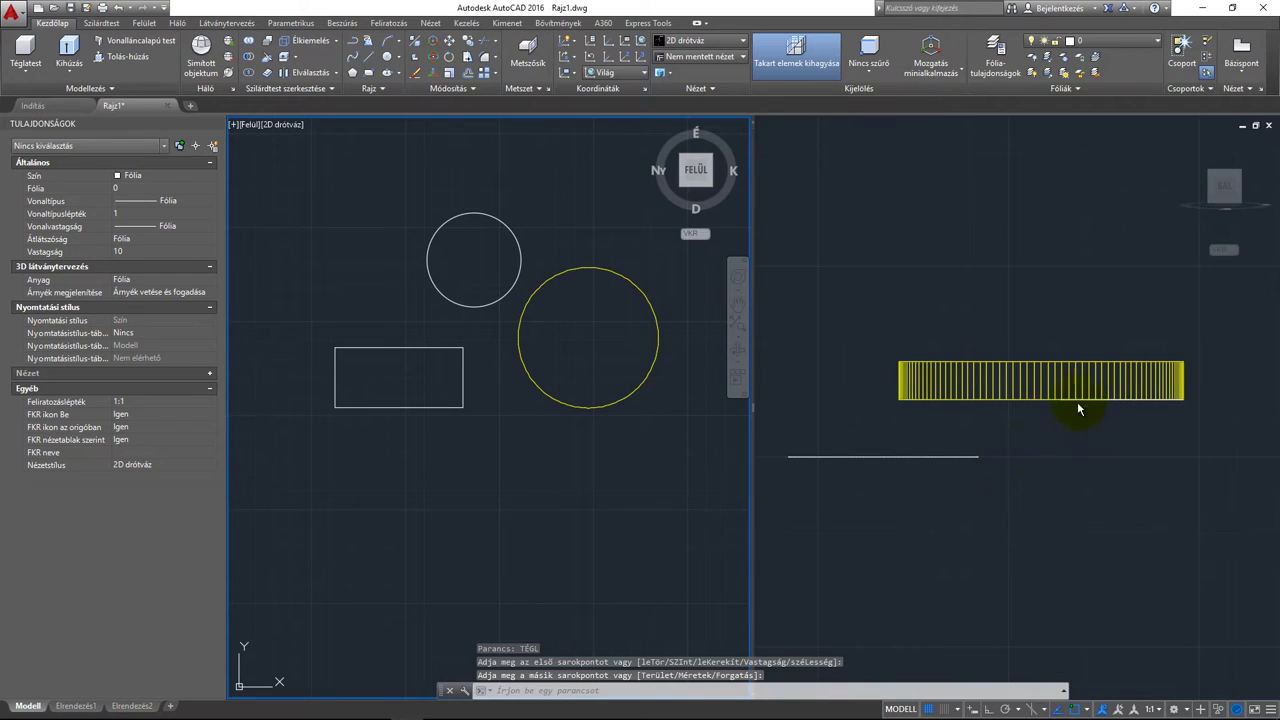
{"action": "left_click", "coordinate": [431, 408]}
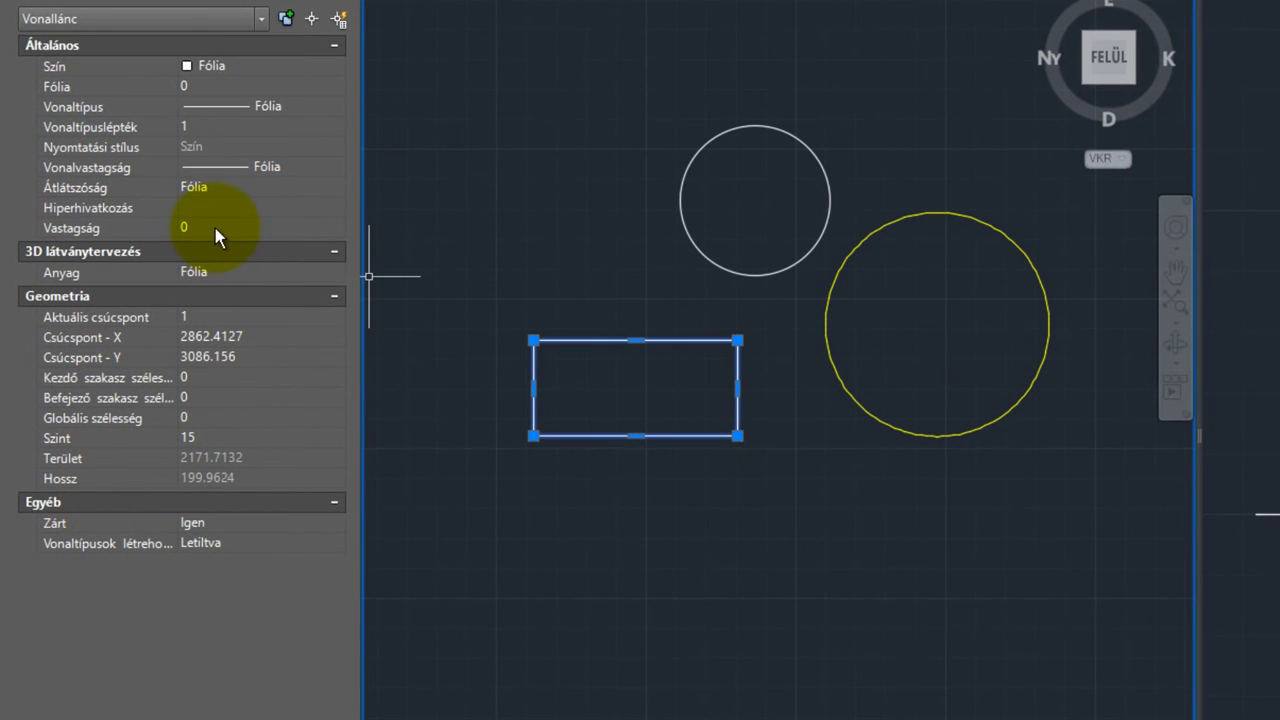
Set the rectangle's Vastagság (thickness) to 5 and Szint (elevation) to 10 in Properties.
{"action": "left_click", "coordinate": [213, 228]}
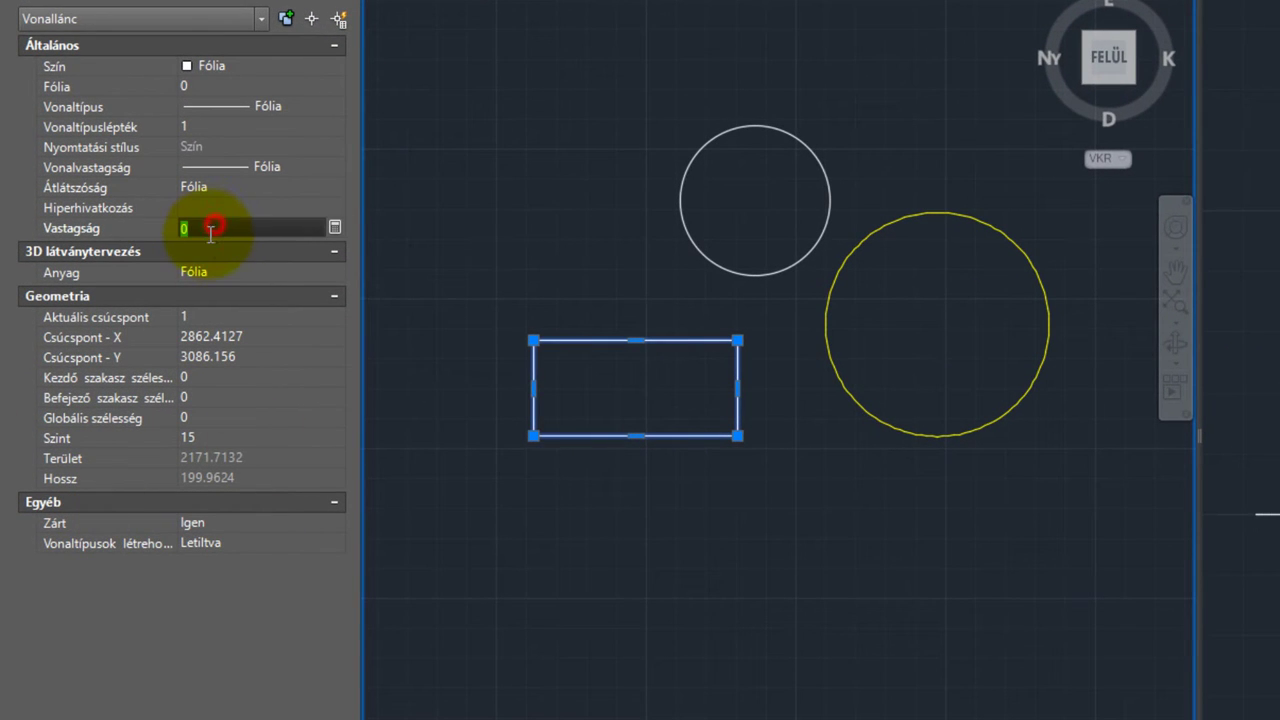
{"action": "type", "text": "1"}
{"action": "key", "text": "Return"}
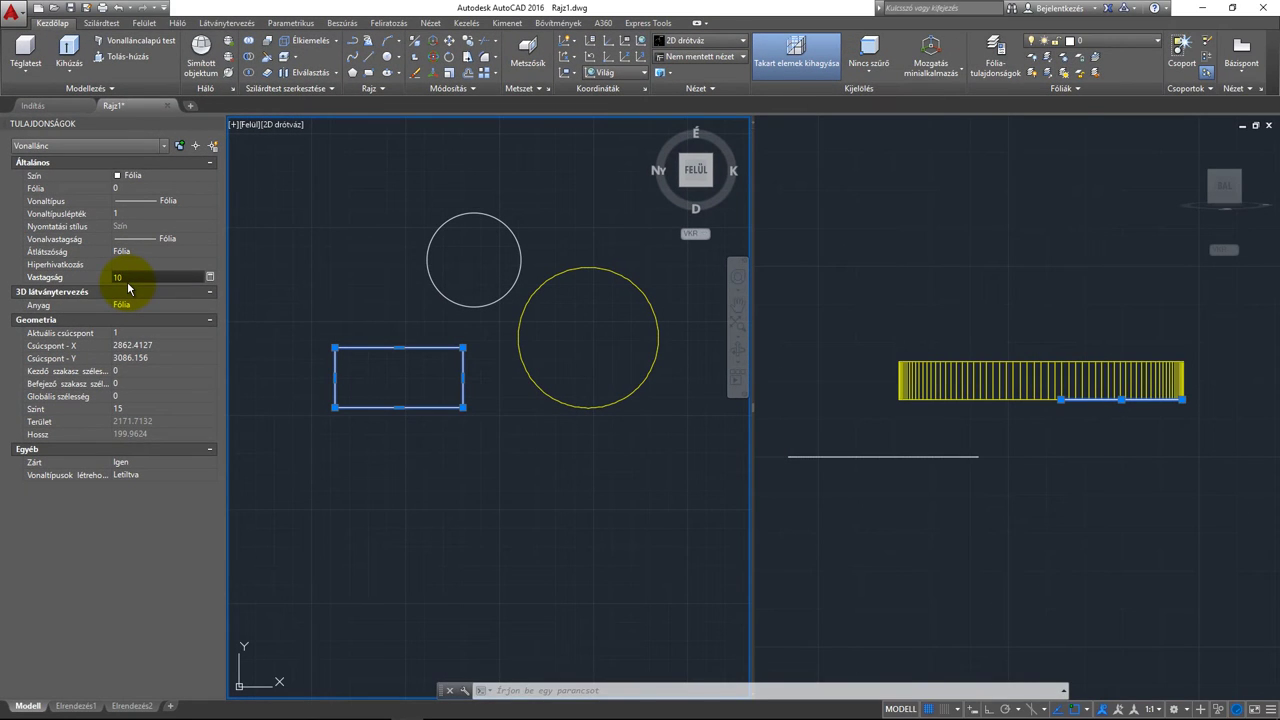
{"action": "key", "text": "Return"}
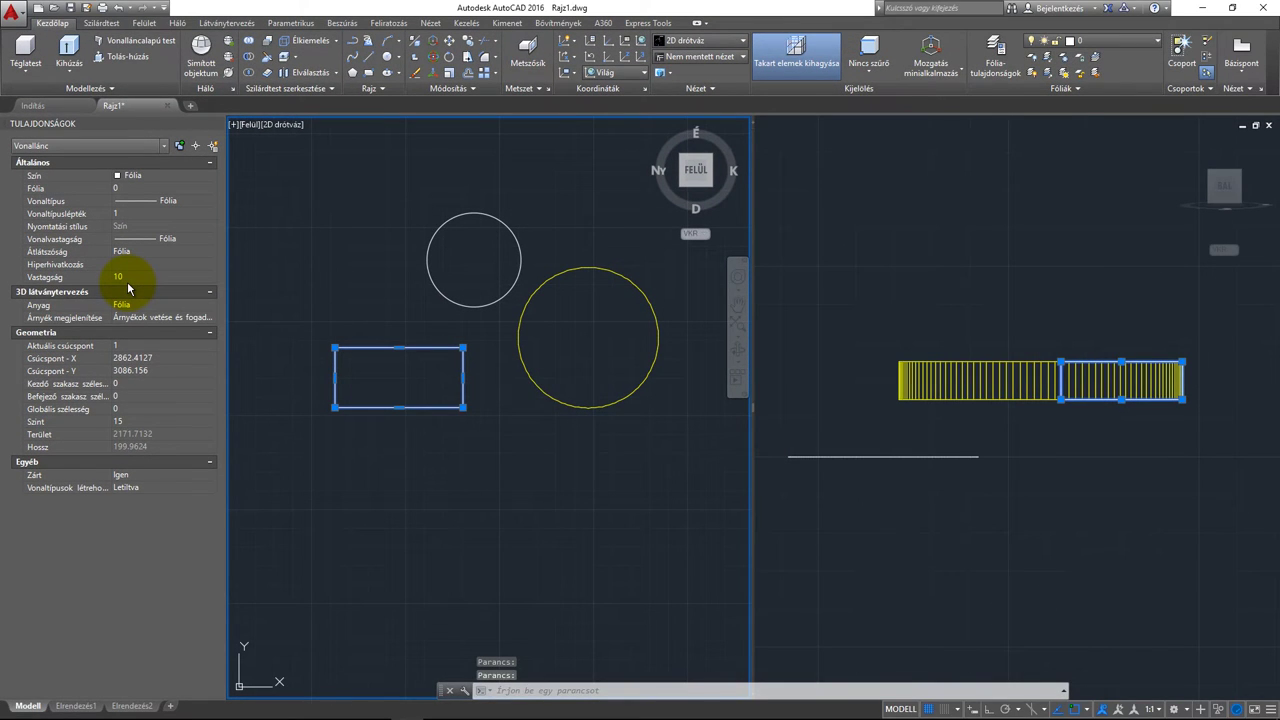
{"action": "left_click", "coordinate": [130, 277]}
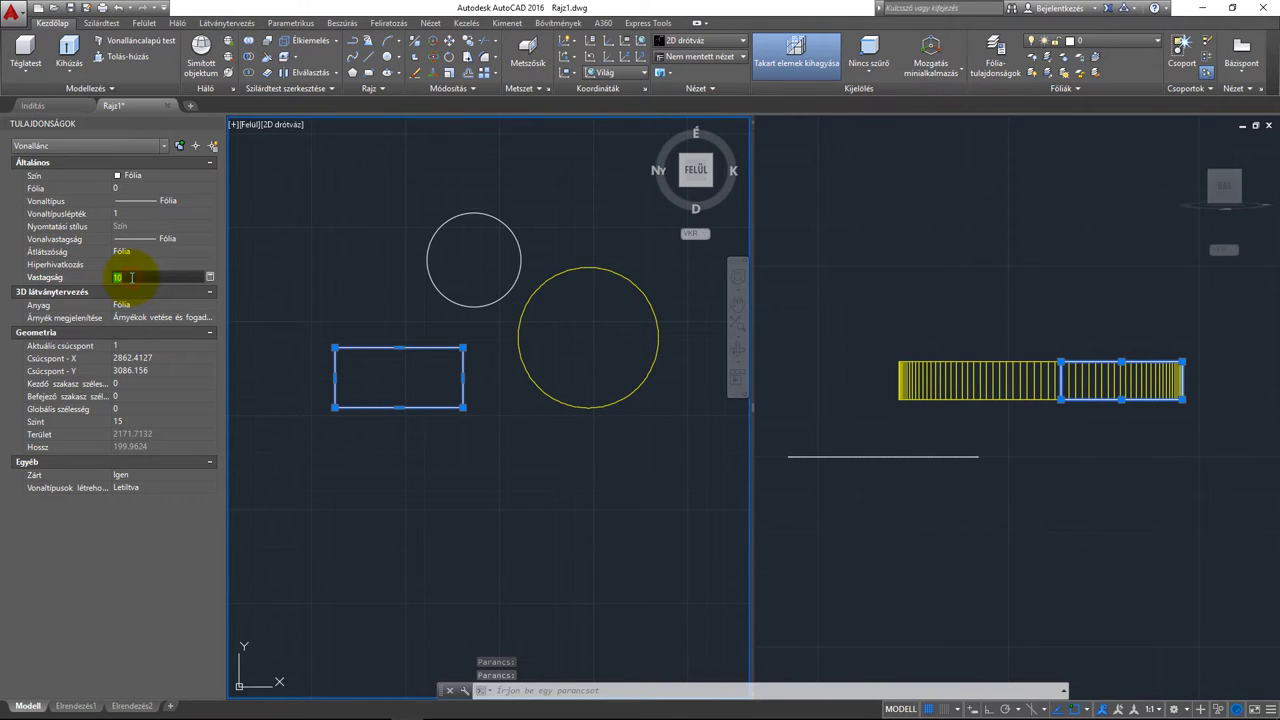
{"action": "type", "text": "5"}
{"action": "key", "text": "Return"}
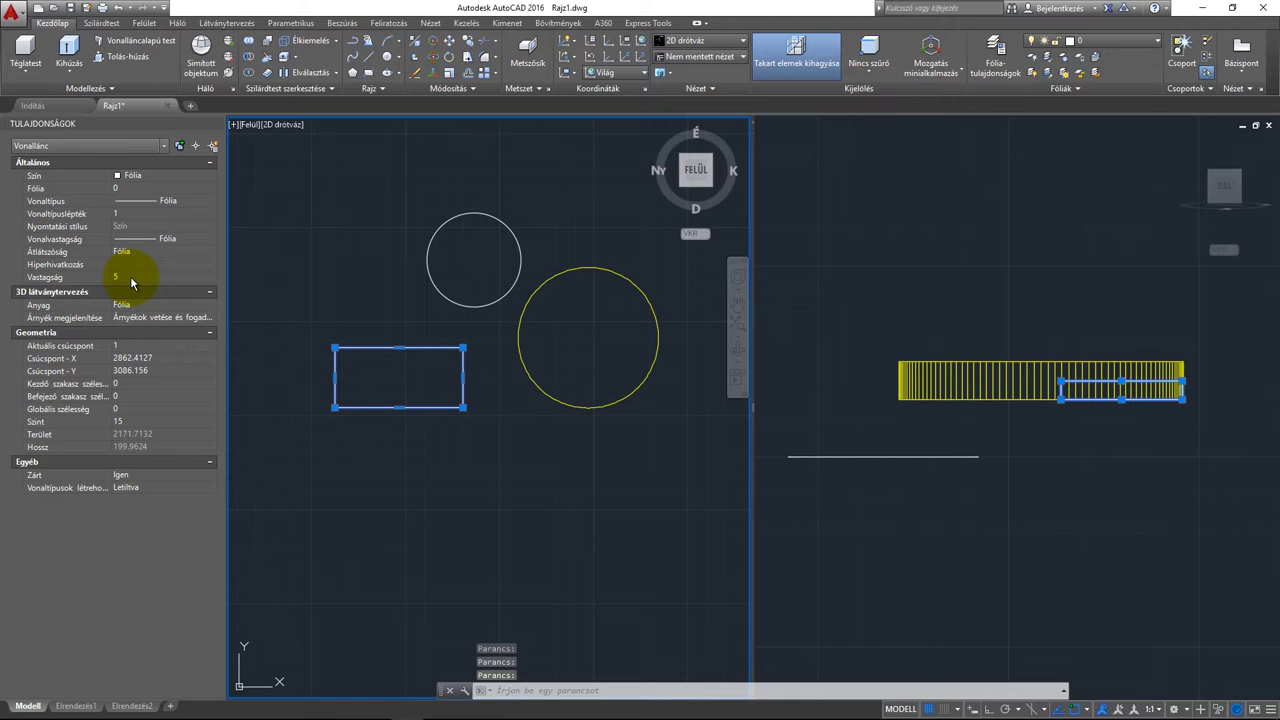
{"action": "left_click", "coordinate": [125, 424]}
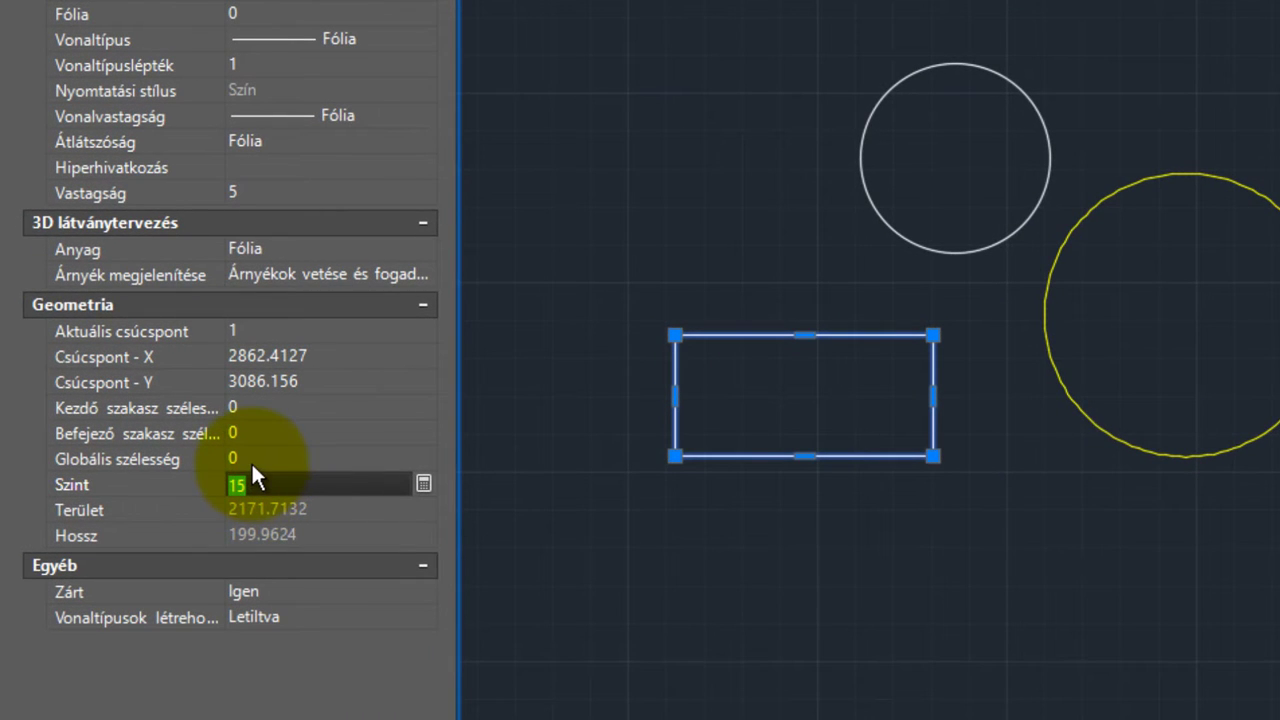
{"action": "type", "text": "10"}
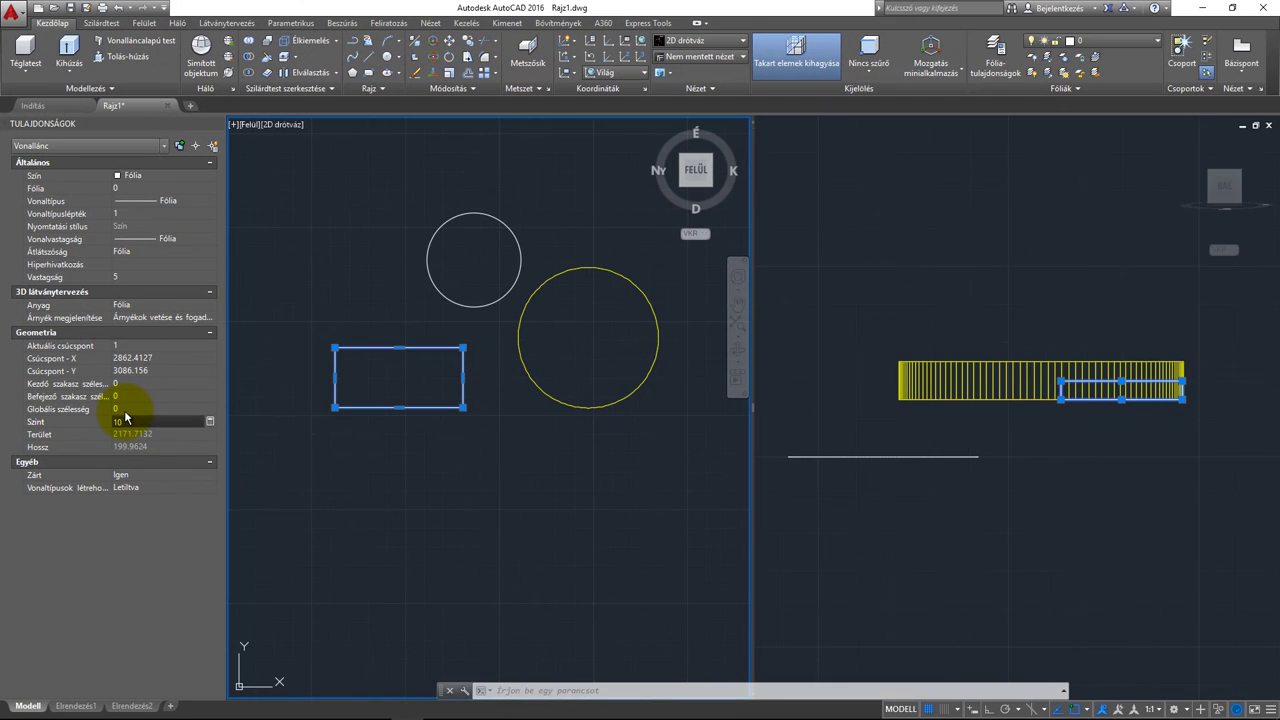
{"action": "key", "text": "Return"}
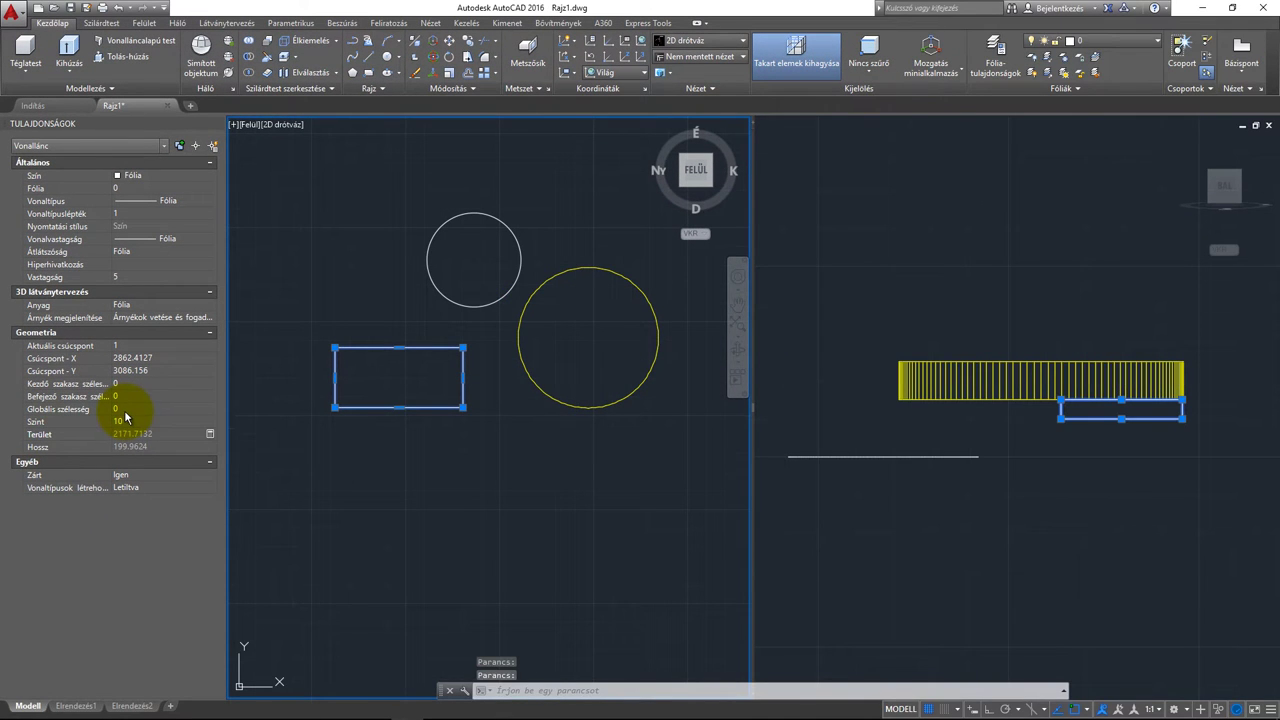
{"action": "key", "text": "Escape"}
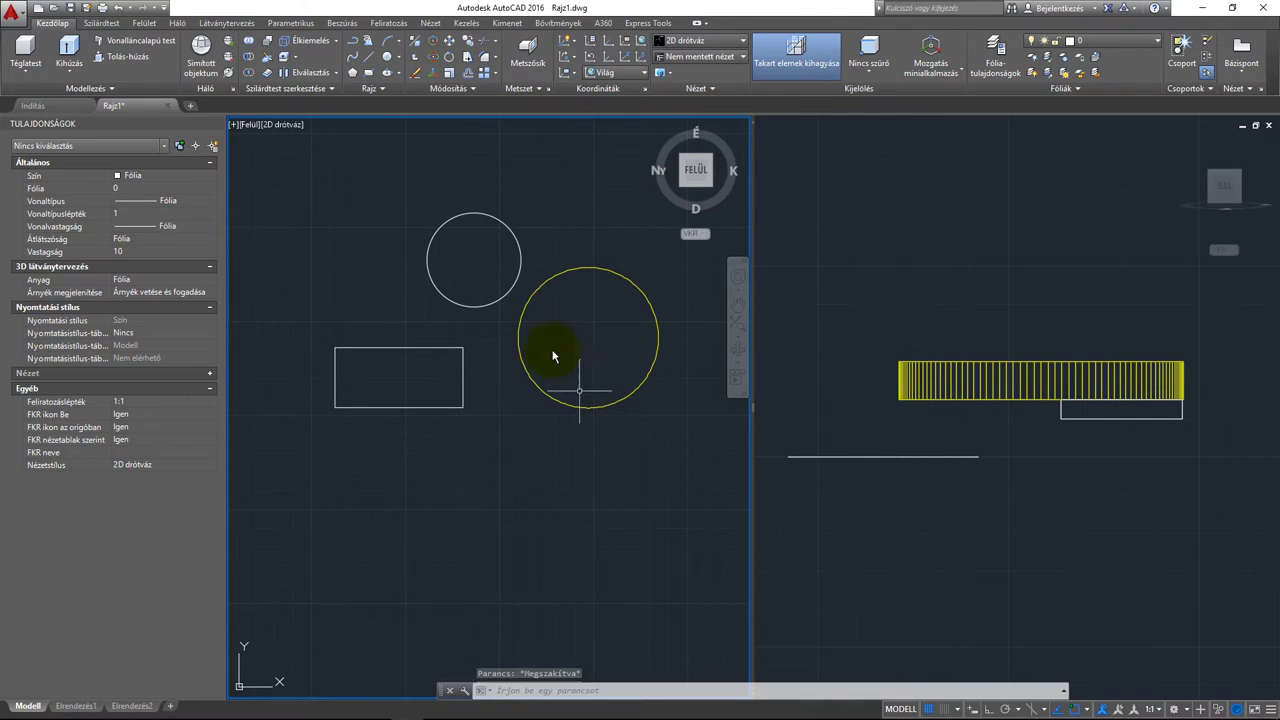
{"action": "left_click", "coordinate": [489, 299]}
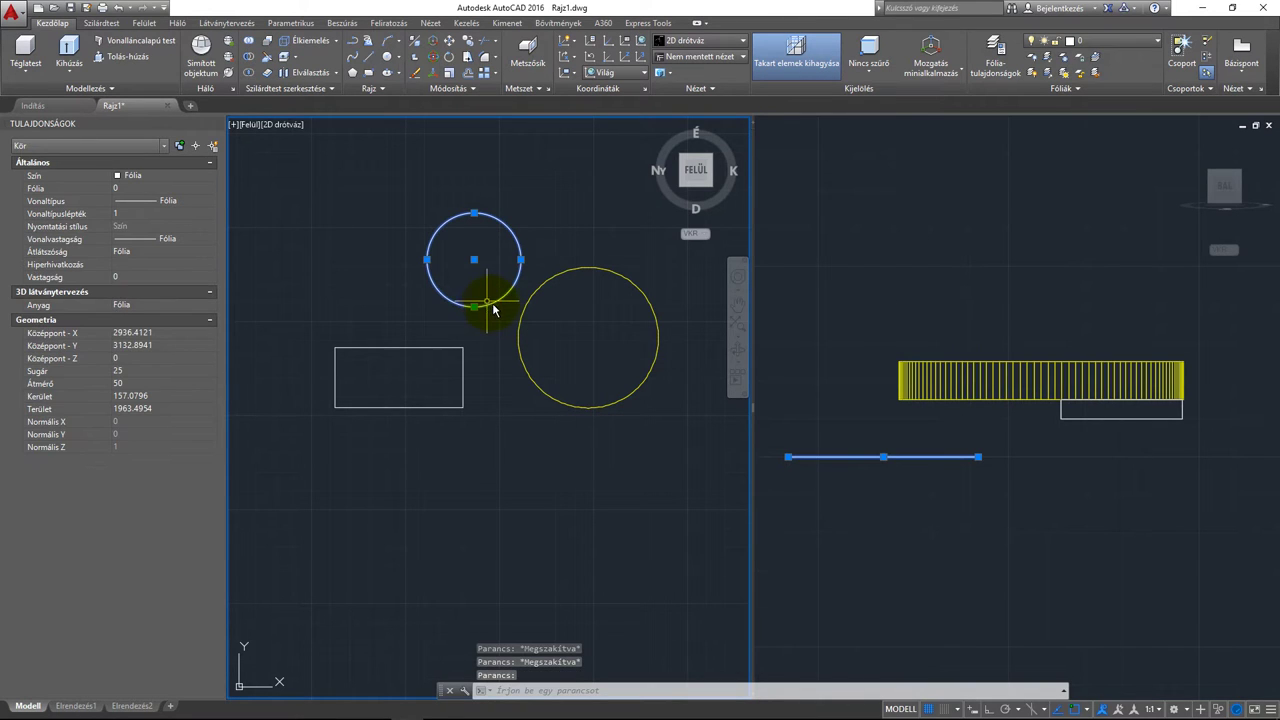
{"action": "key", "text": "Escape"}
{"action": "left_click", "coordinate": [522, 318]}
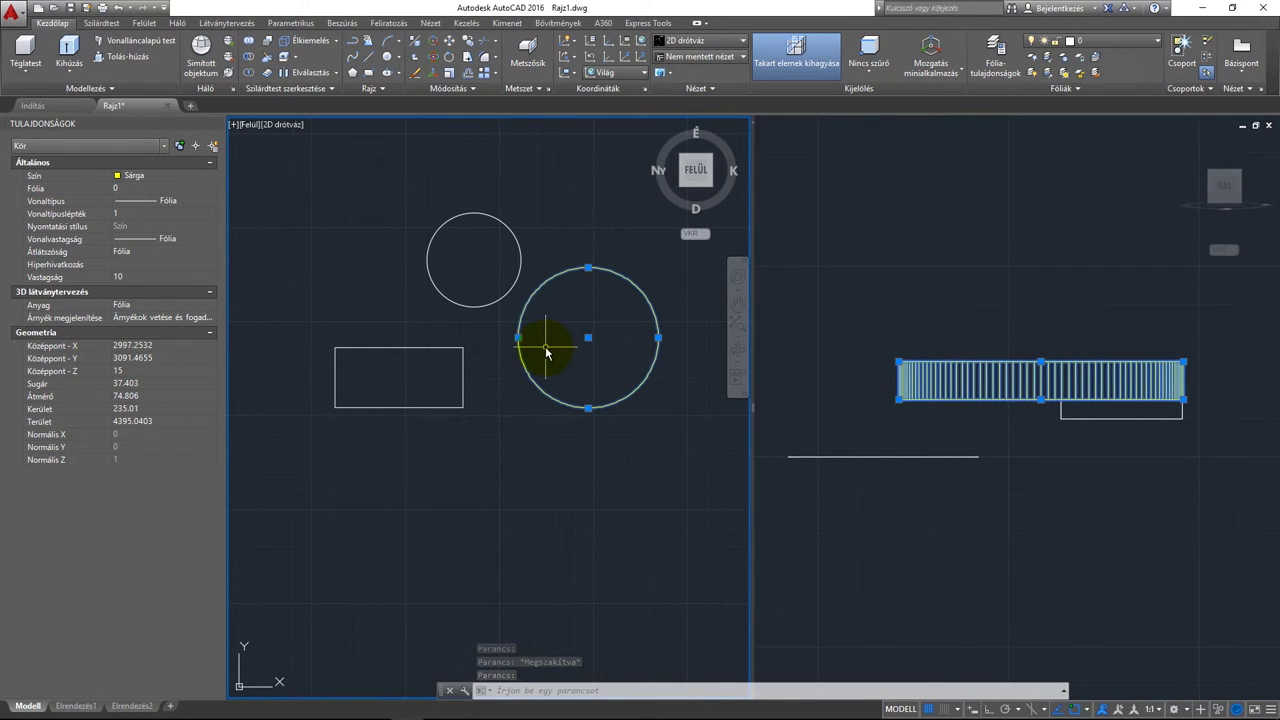
{"action": "key", "text": "Escape"}
{"action": "left_click", "coordinate": [463, 383]}
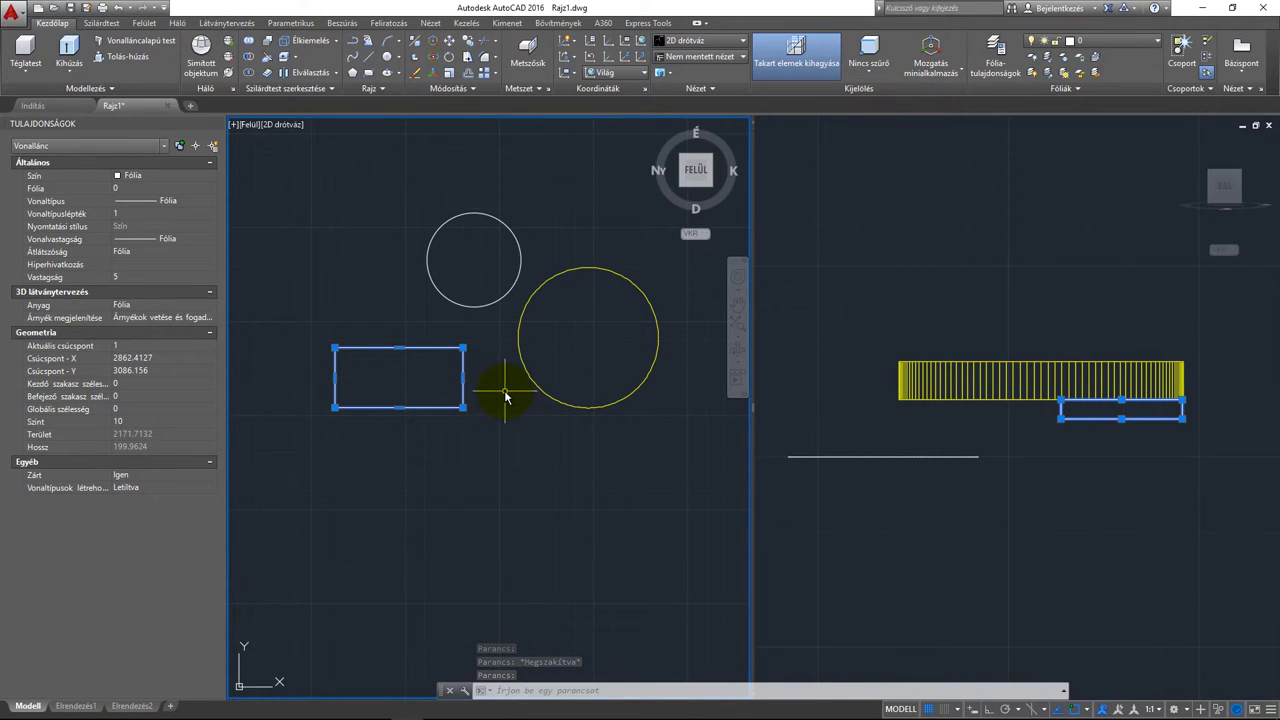
{"action": "key", "text": "Escape"}
{"action": "left_click", "coordinate": [1075, 206]}
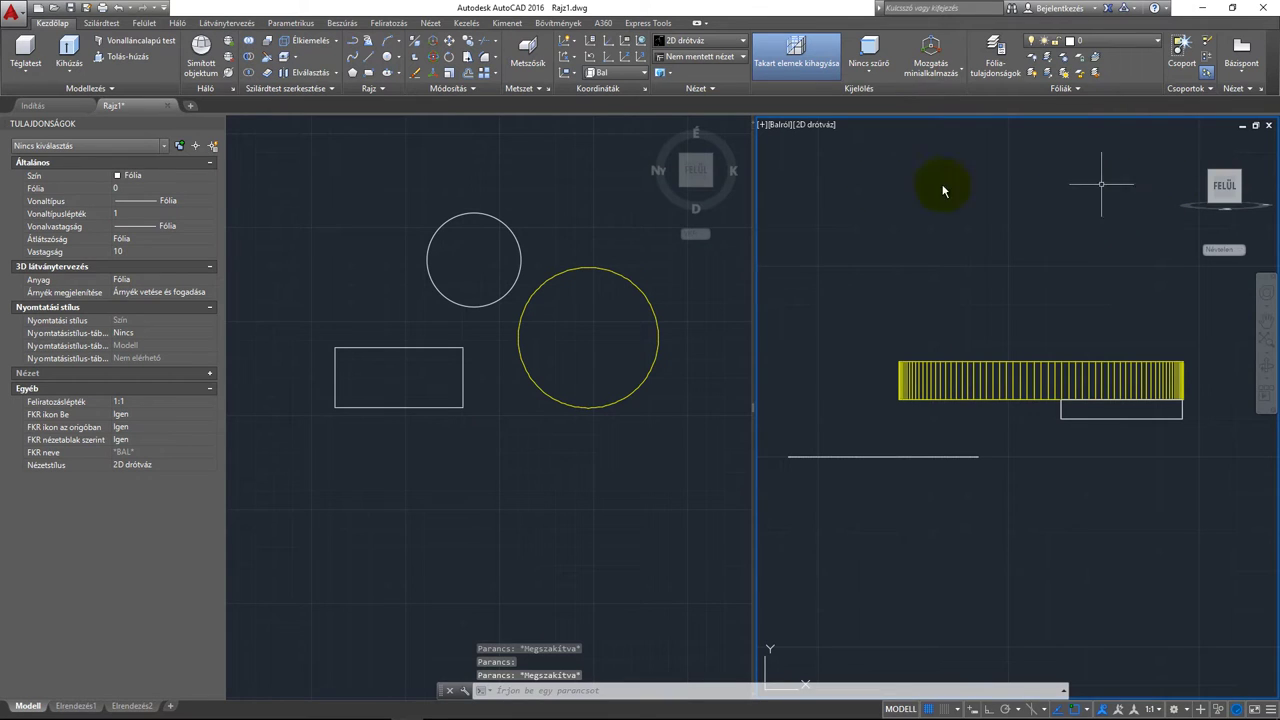
{"action": "left_click", "coordinate": [789, 128]}
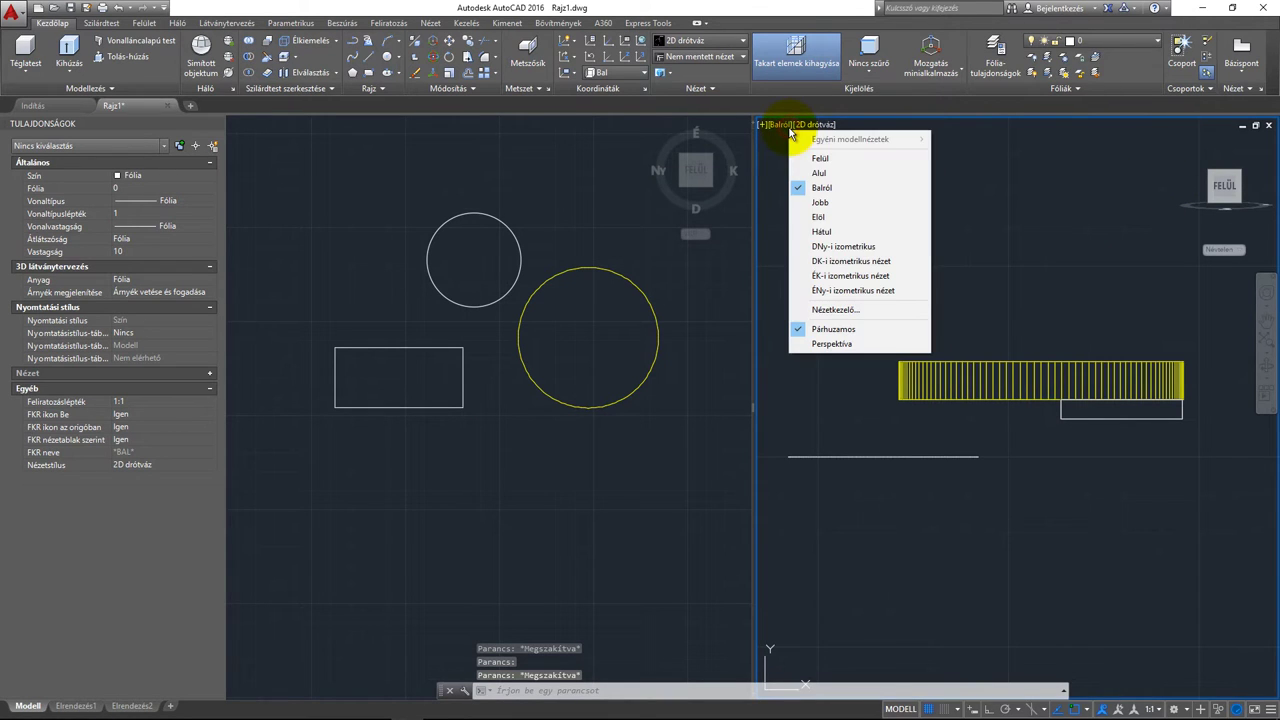
{"action": "left_click", "coordinate": [843, 246]}
{"action": "middle_click_drag", "start_coordinate": [1023, 509], "coordinate": [969, 500]}
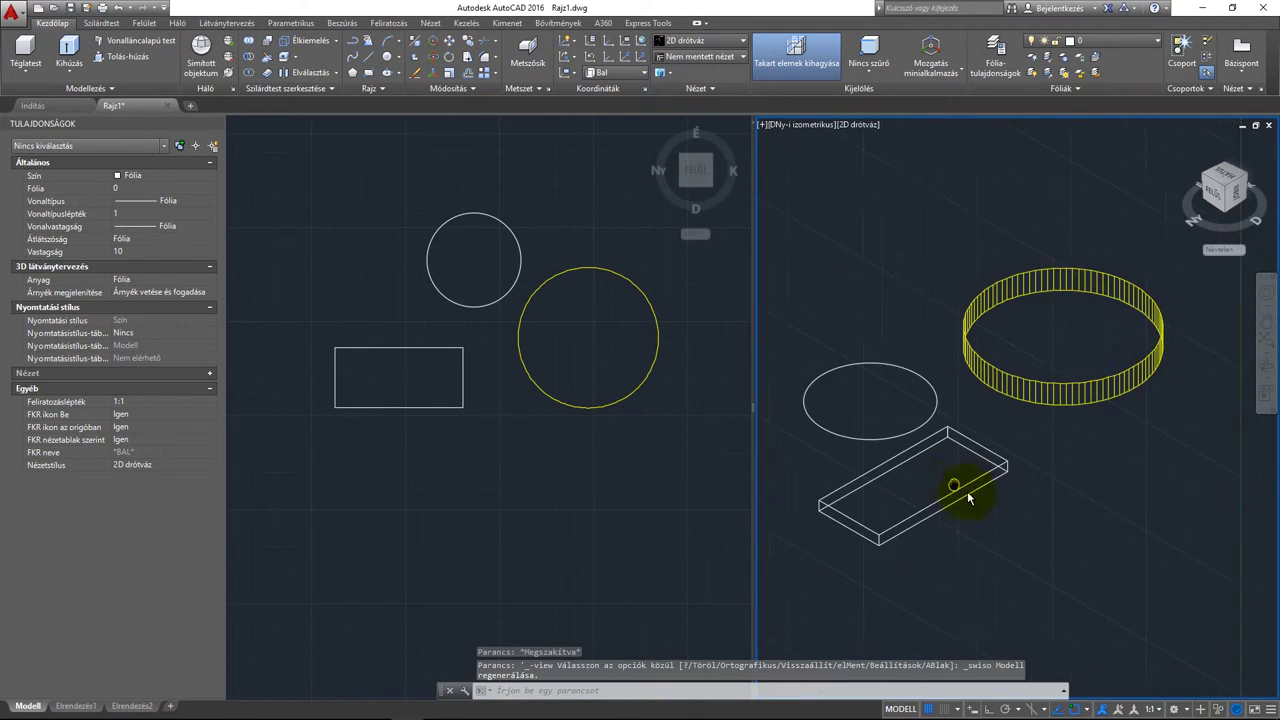
{"action": "left_click", "coordinate": [816, 128]}
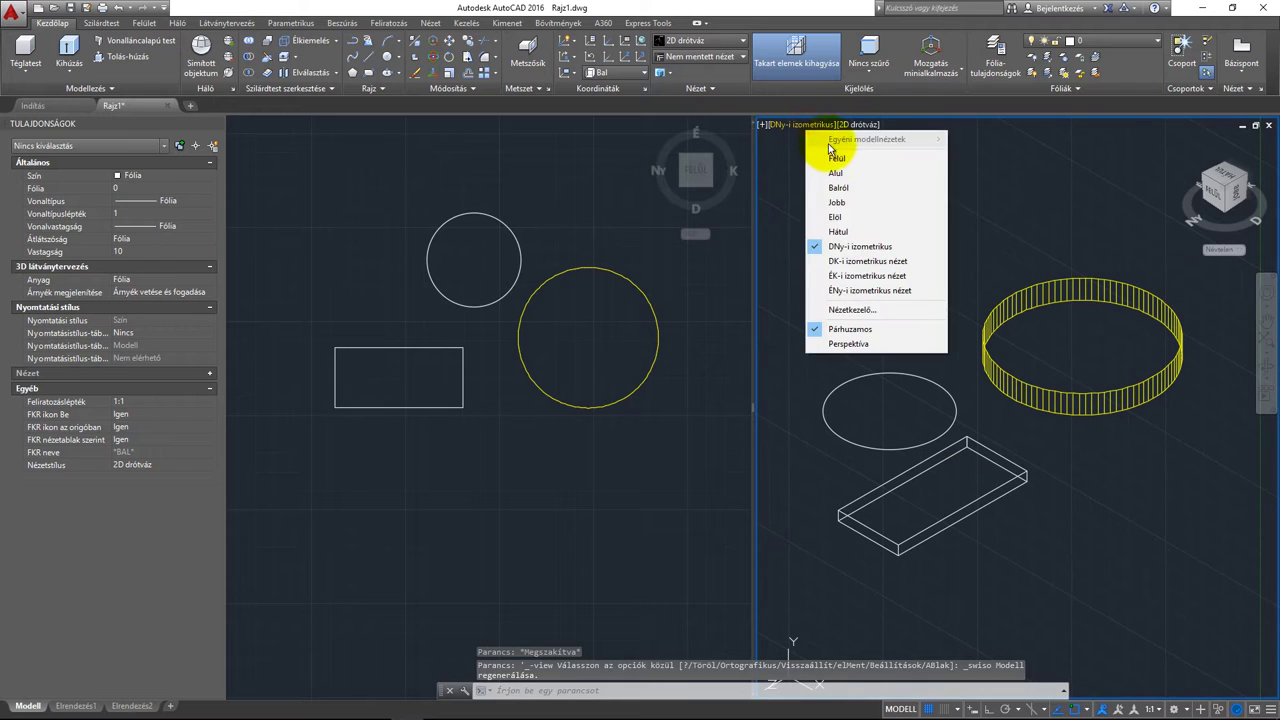
{"action": "left_click", "coordinate": [825, 150]}
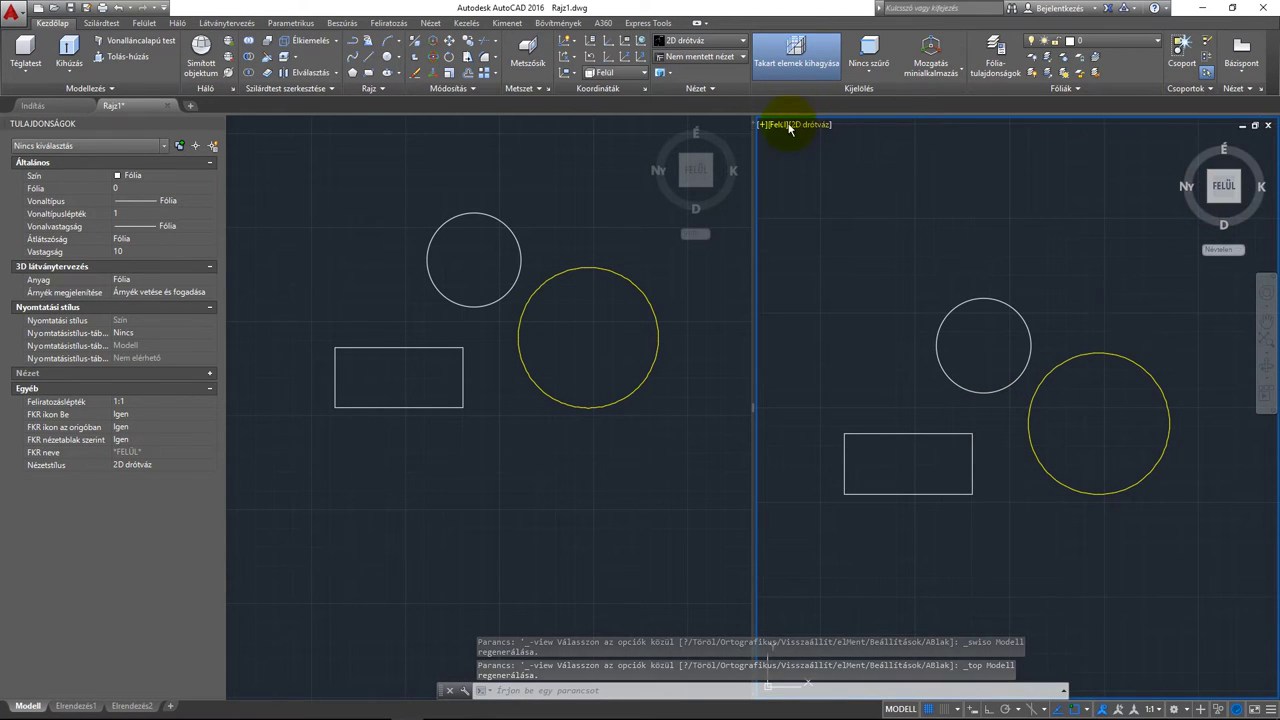
{"action": "left_click", "coordinate": [1212, 198]}
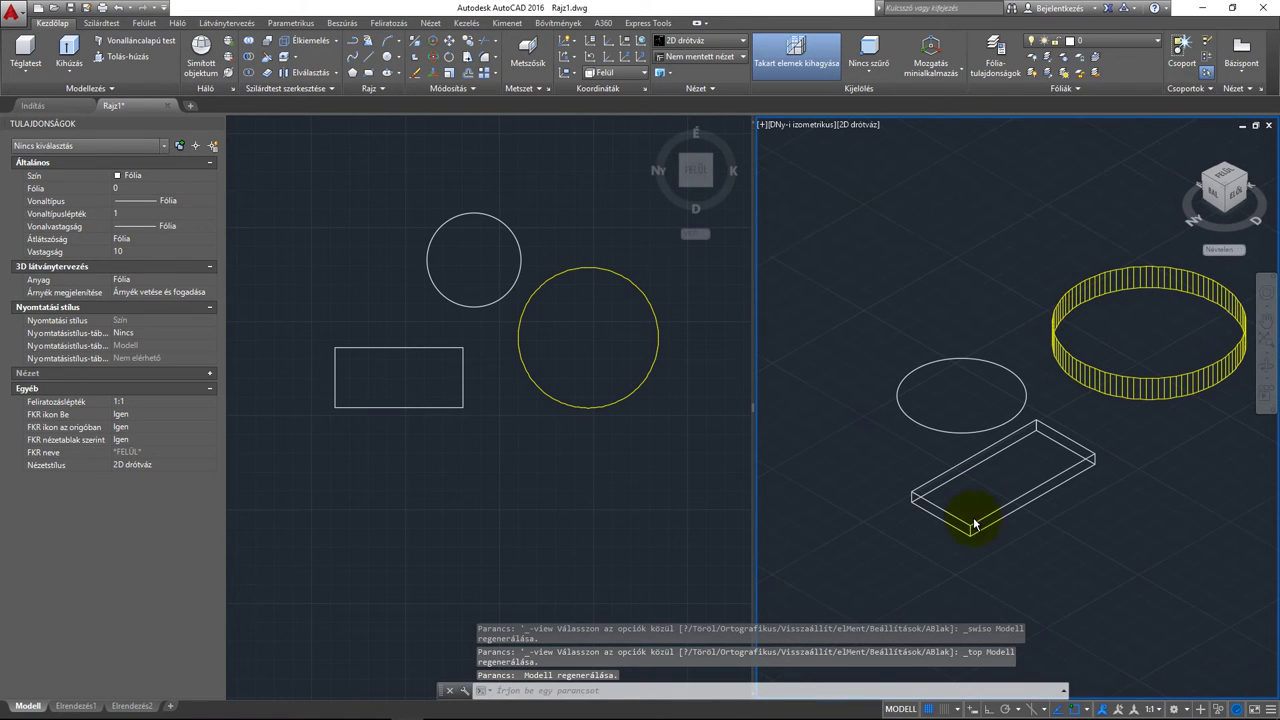
{"action": "scroll", "coordinate": [975, 520], "scroll_direction": "up", "scroll_amount": 2}
{"action": "scroll", "coordinate": [1024, 452], "scroll_direction": "down", "scroll_amount": 2}
{"action": "scroll", "coordinate": [980, 465], "scroll_direction": "down", "scroll_amount": 1}
{"action": "scroll", "coordinate": [990, 460], "scroll_direction": "down", "scroll_amount": 2}
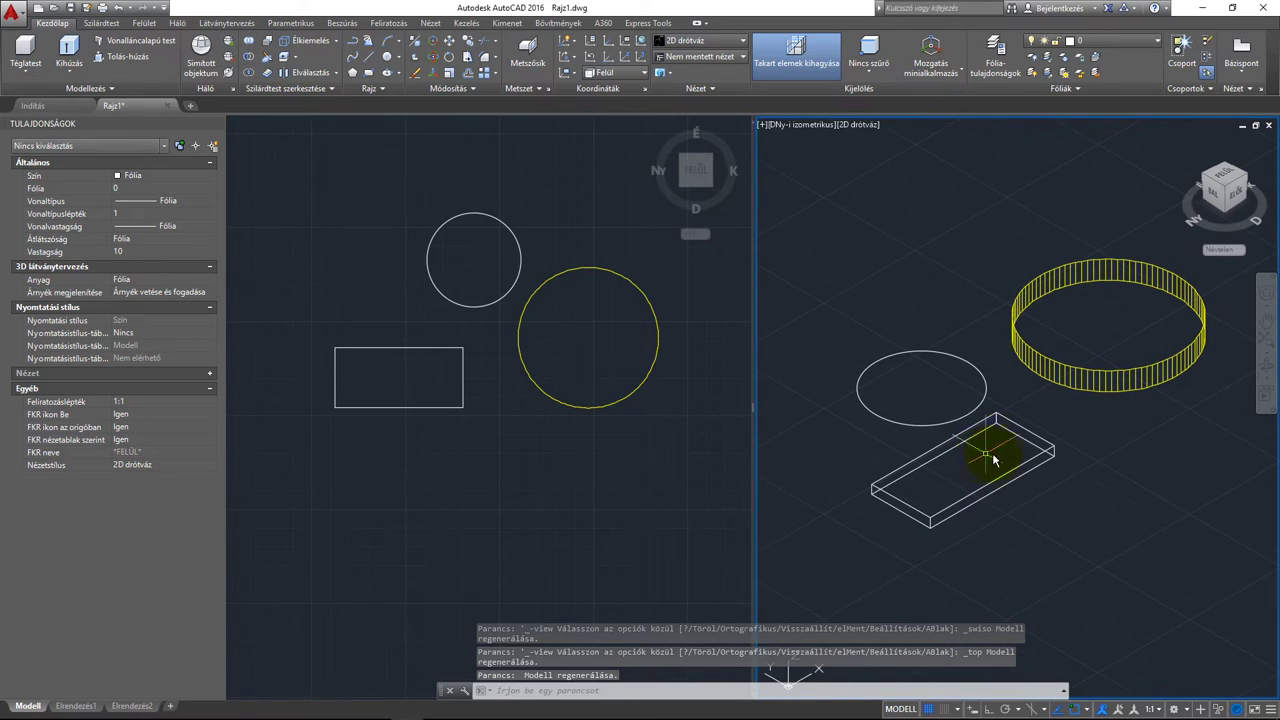
{"action": "left_click", "coordinate": [817, 128]}
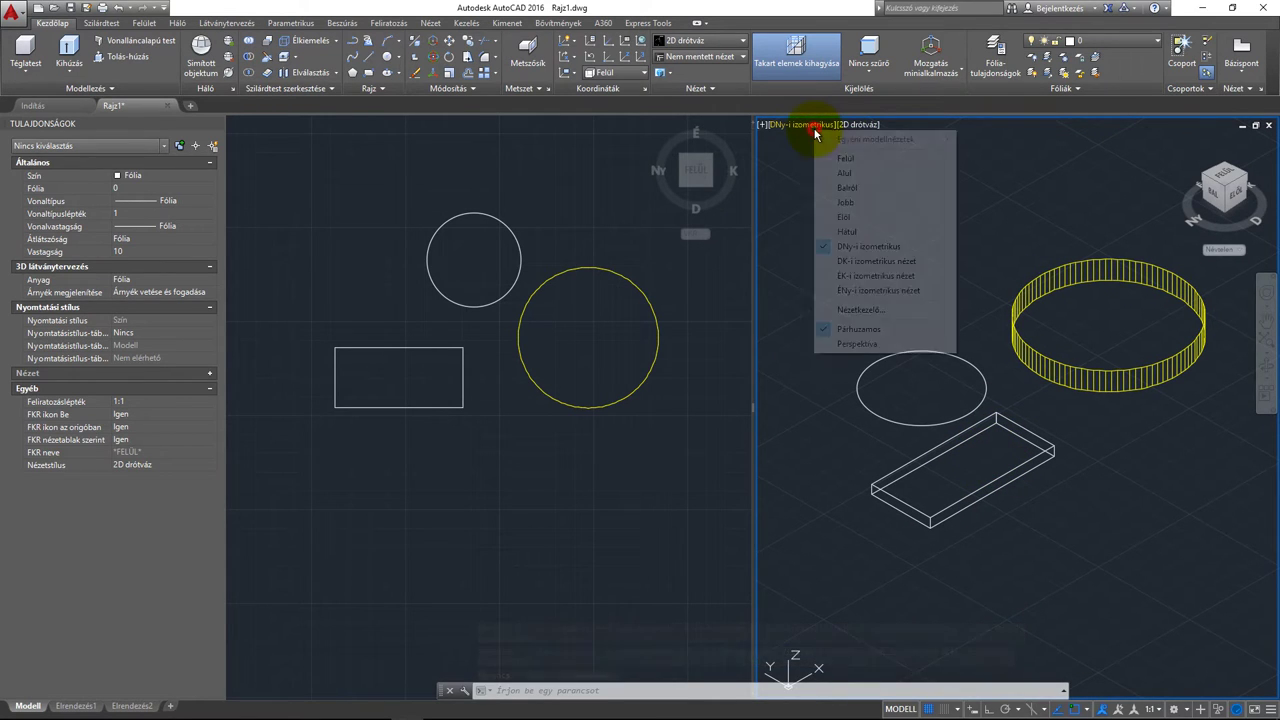
{"action": "left_click", "coordinate": [862, 190]}
{"action": "scroll", "coordinate": [1043, 449], "scroll_direction": "down", "scroll_amount": 3}
{"action": "scroll", "coordinate": [1040, 449], "scroll_direction": "down", "scroll_amount": 1}
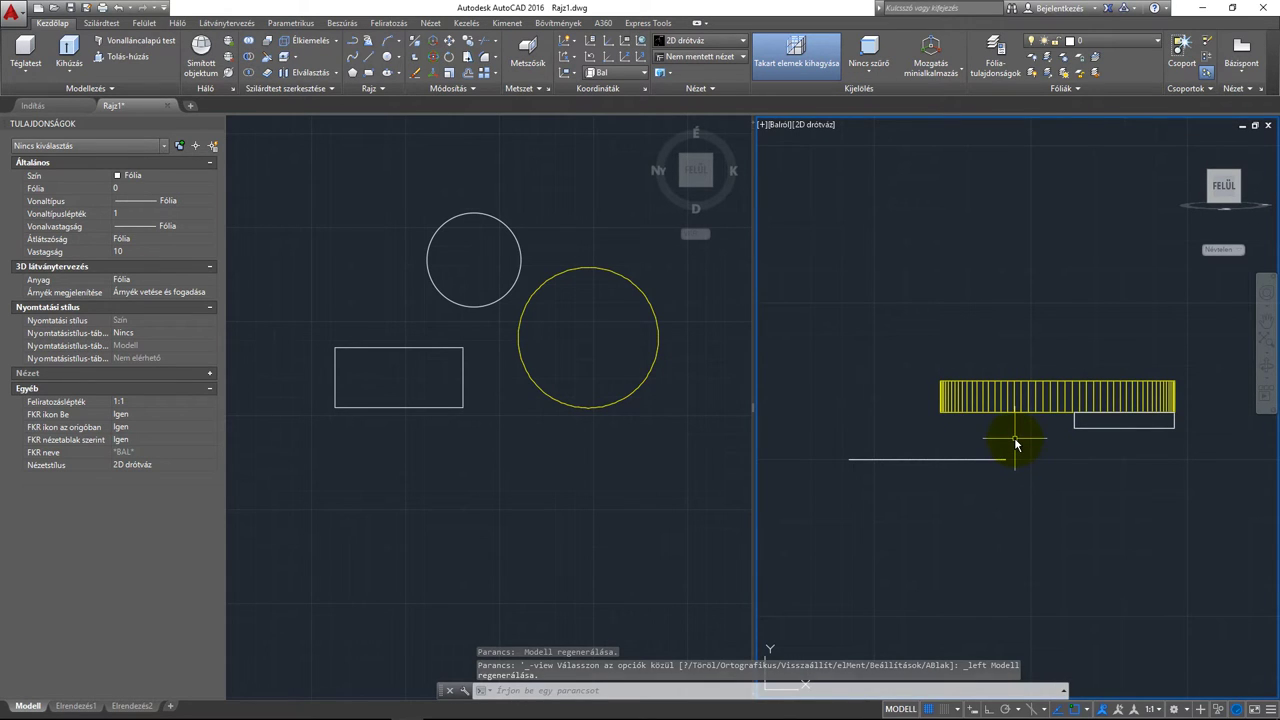
{"action": "left_click", "coordinate": [395, 270]}
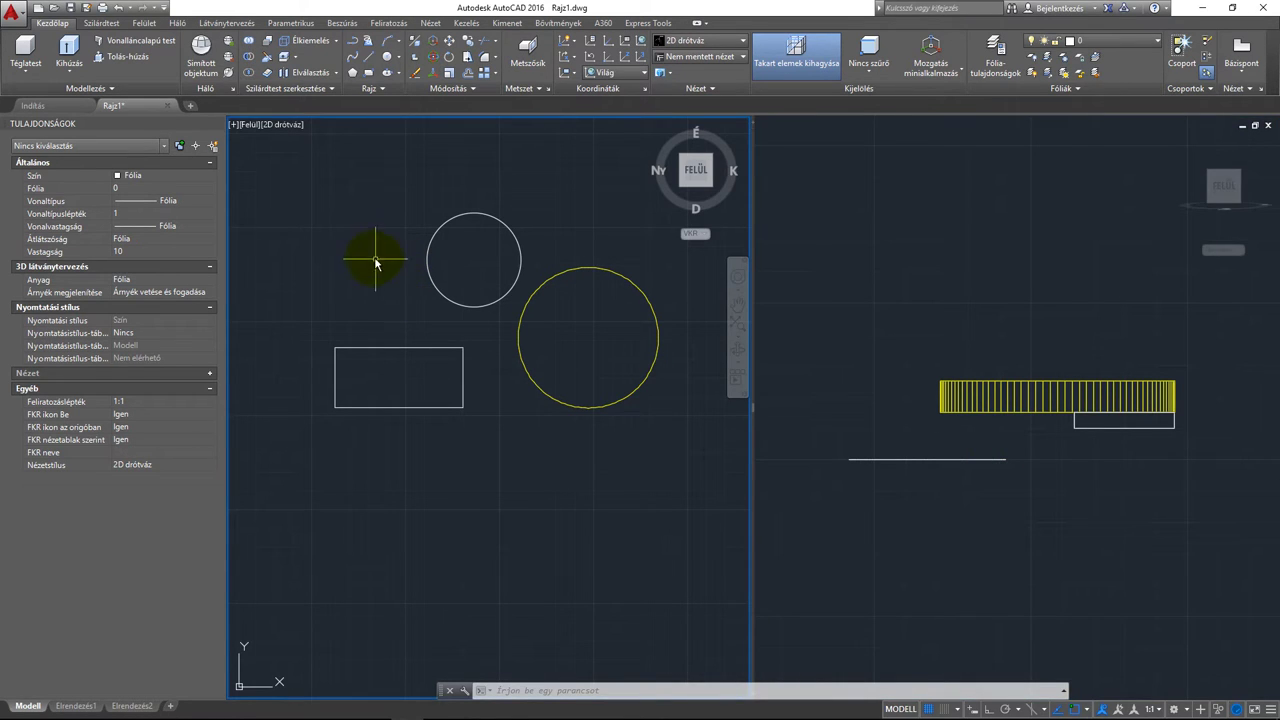
Select the small white circle and change its Center Z from 0 to 5 in Properties.
{"action": "left_click", "coordinate": [357, 349]}
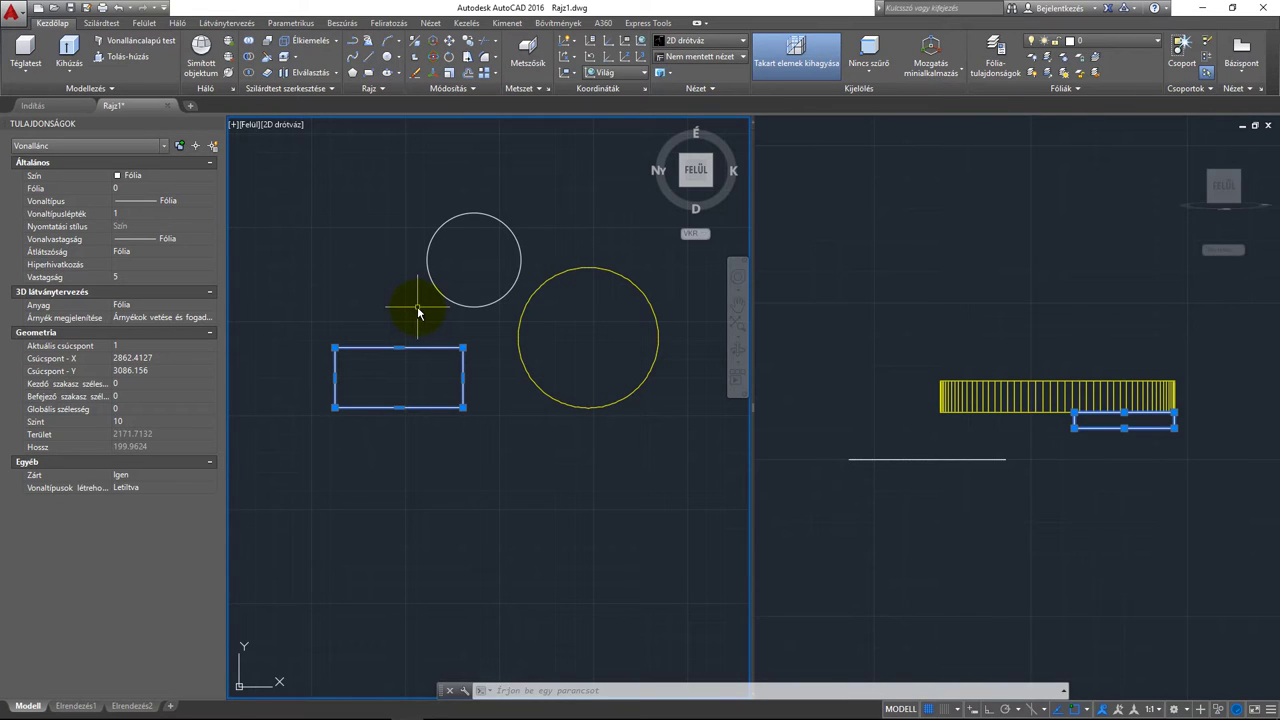
{"action": "key", "text": "Escape"}
{"action": "left_click", "coordinate": [452, 305]}
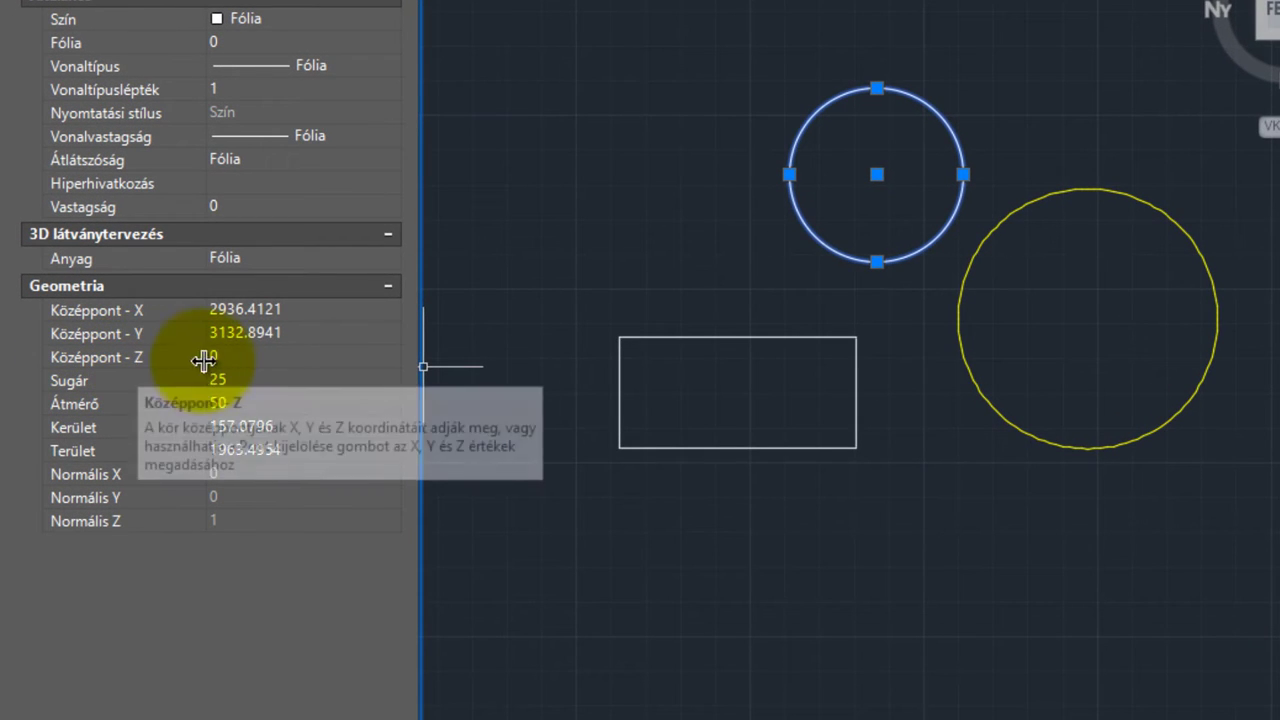
{"action": "left_click", "coordinate": [215, 358]}
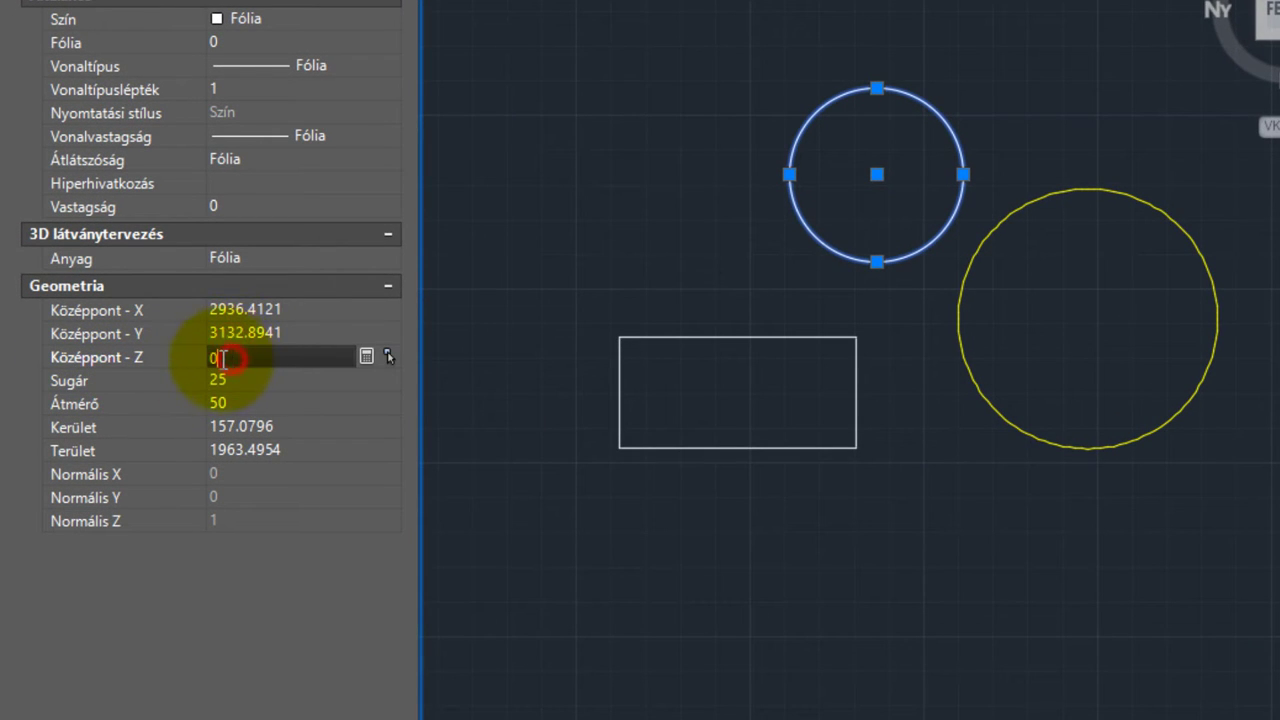
{"action": "double_click", "coordinate": [222, 358]}
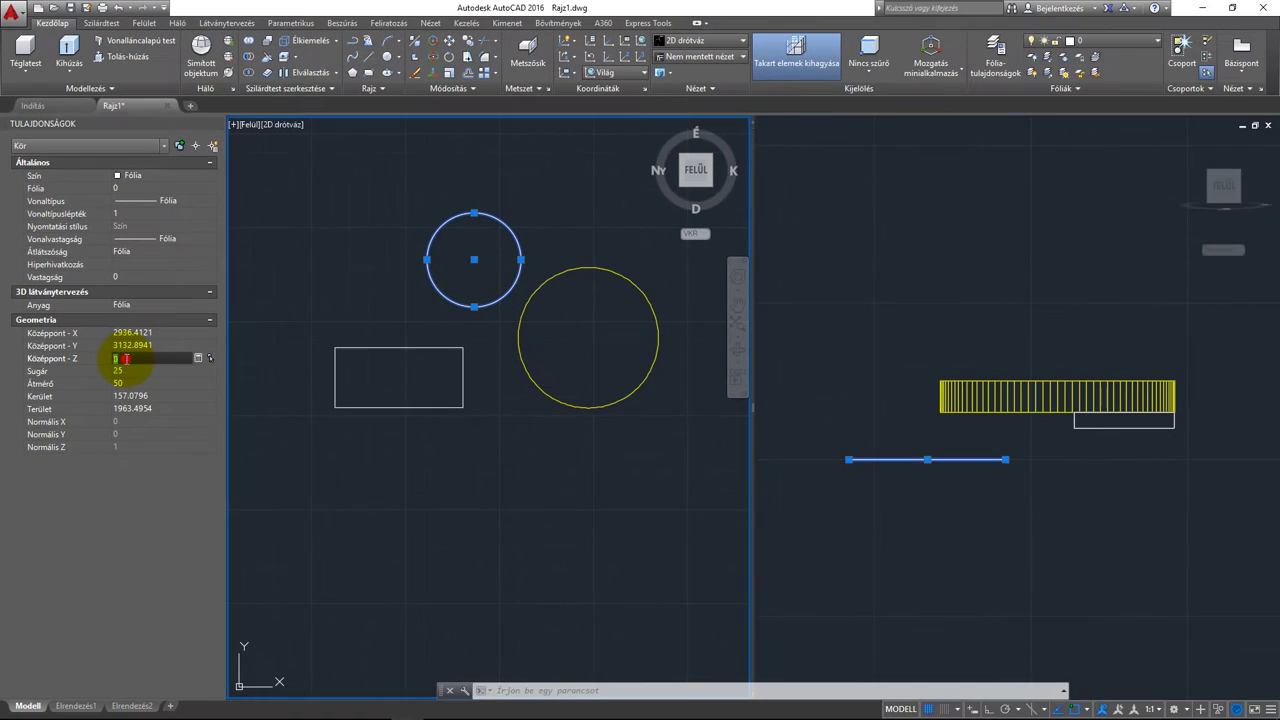
{"action": "left_click_drag", "start_coordinate": [130, 358], "coordinate": [108, 358]}
{"action": "type", "text": "5"}
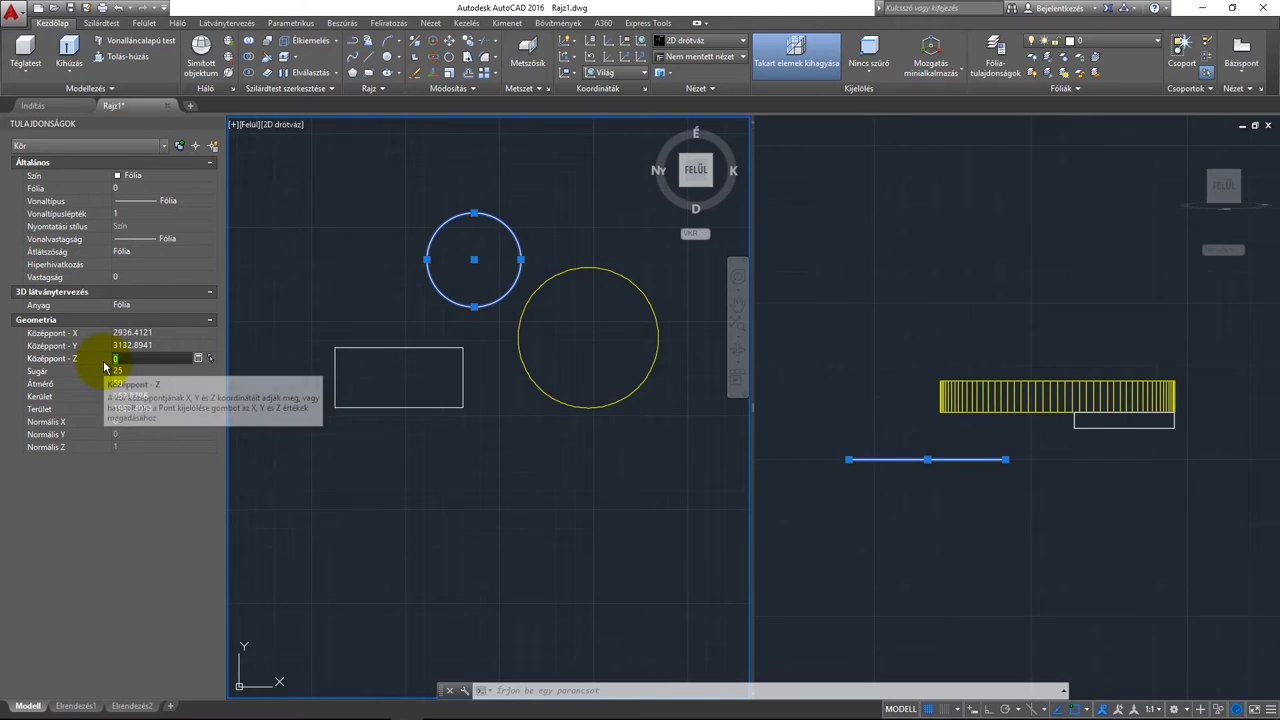
{"action": "key", "text": "Return"}
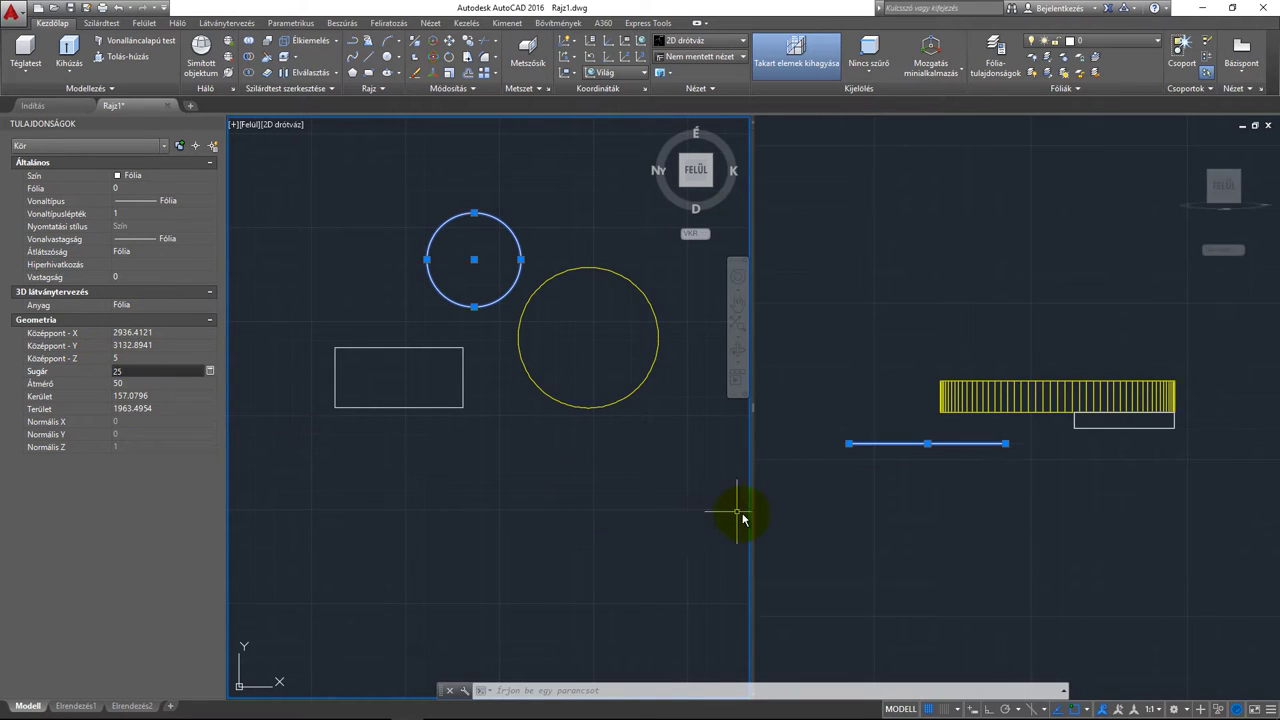
{"action": "left_click", "coordinate": [639, 510]}
Change the large yellow circle's Center Z from 15 to 20, then deselect it.
{"action": "key", "text": "Escape"}
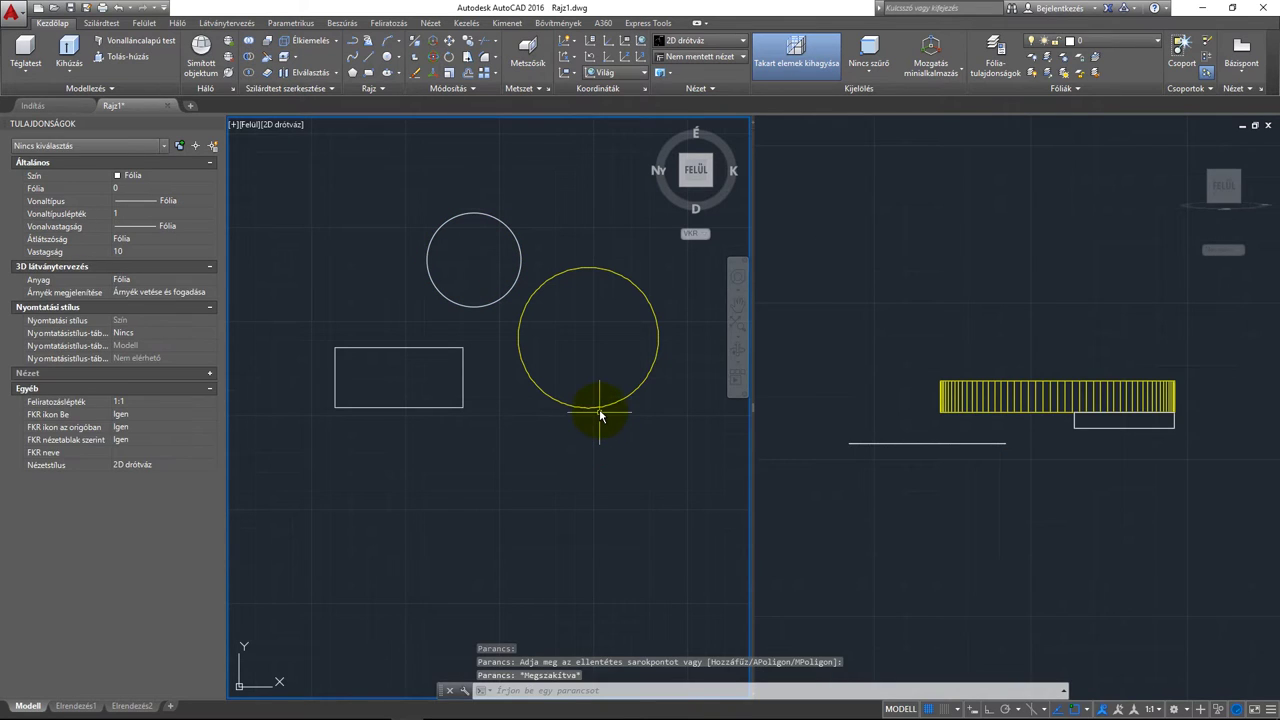
{"action": "left_click", "coordinate": [600, 412]}
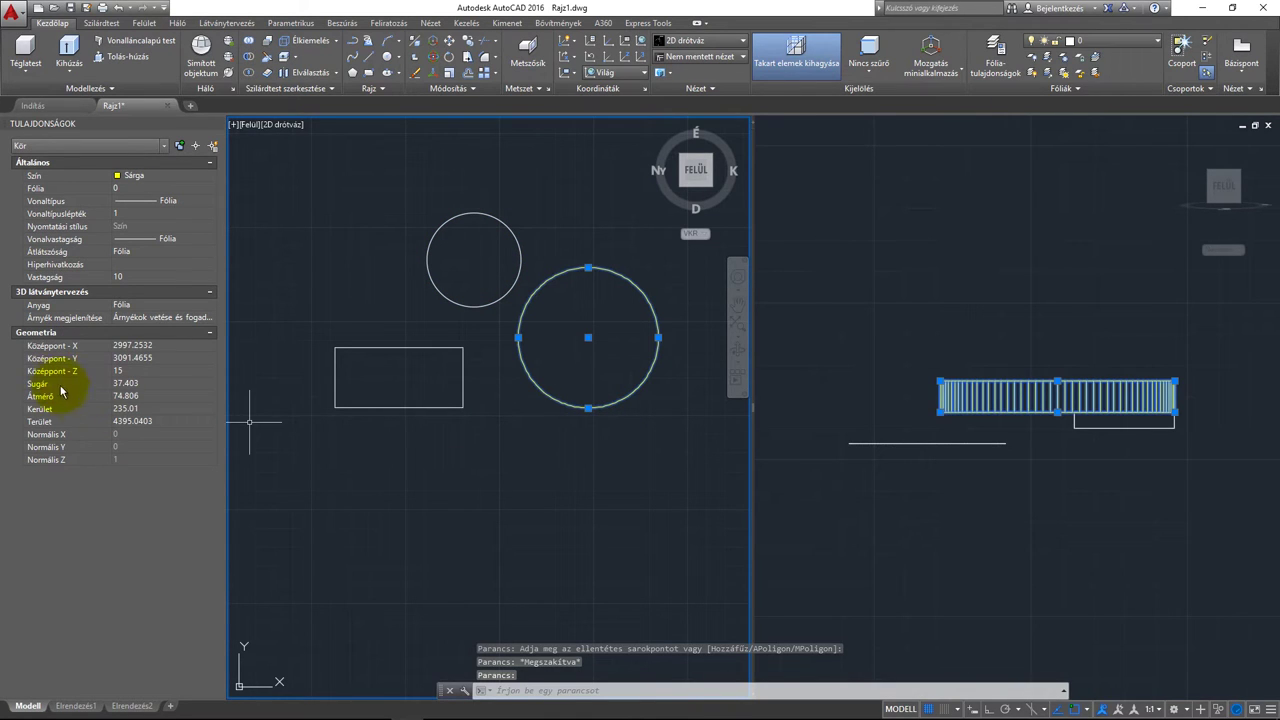
{"action": "left_click", "coordinate": [119, 372]}
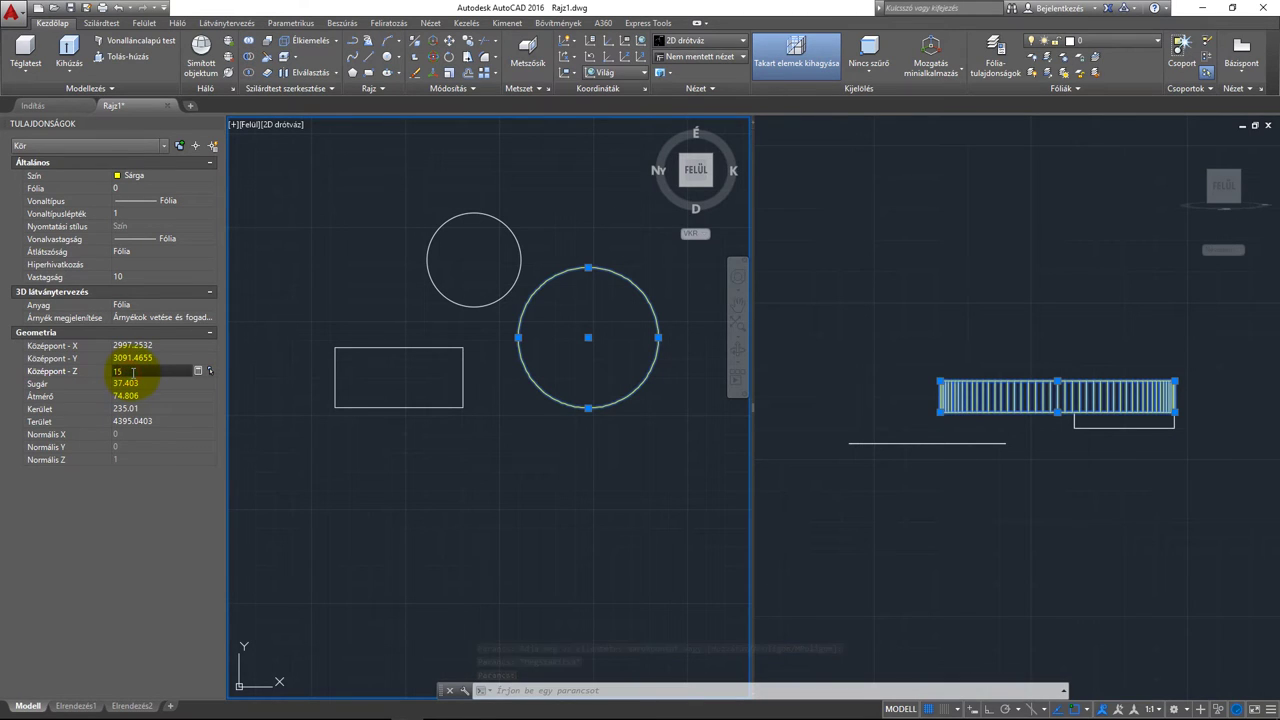
{"action": "left_click", "coordinate": [132, 372]}
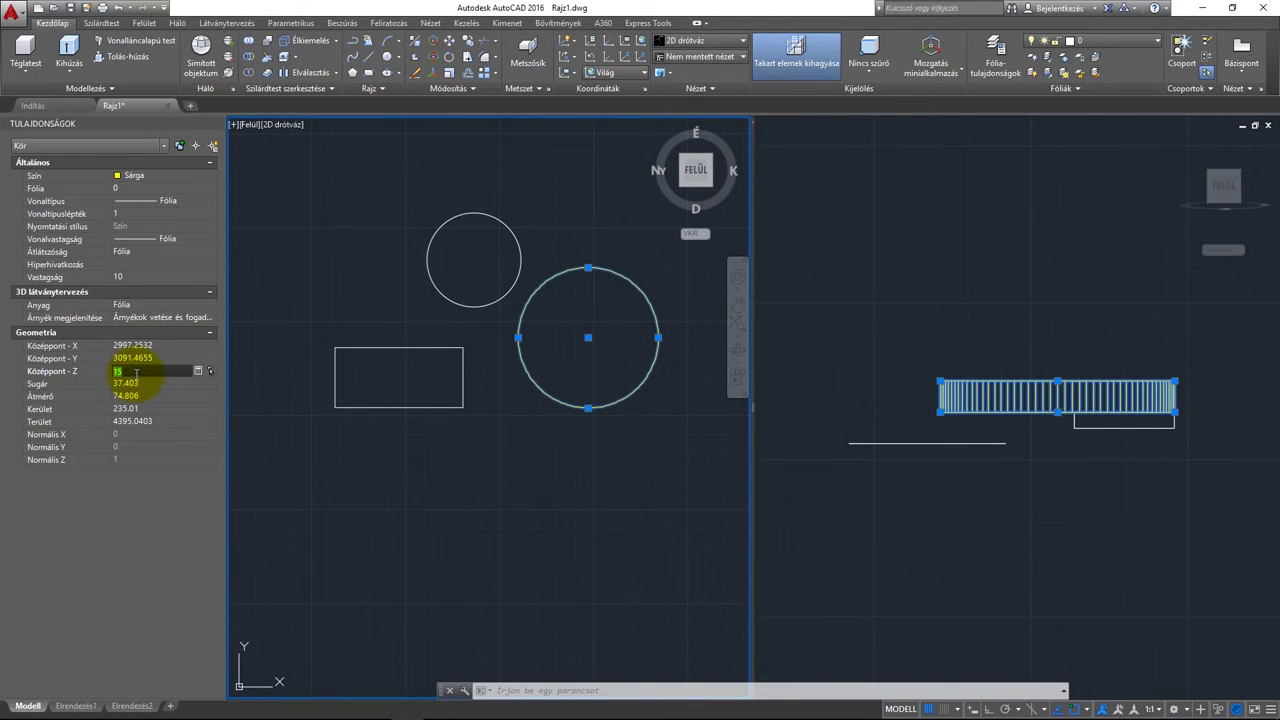
{"action": "type", "text": "20"}
{"action": "key", "text": "Tab"}
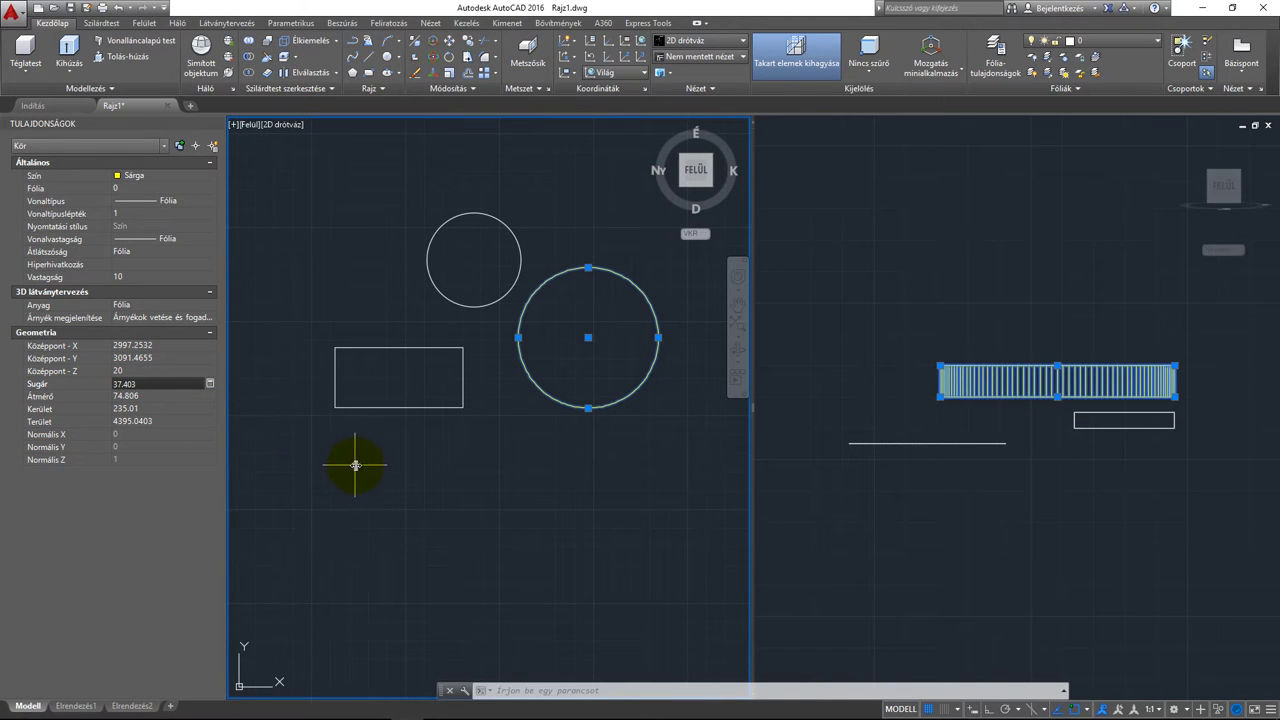
{"action": "key", "text": "Escape"}
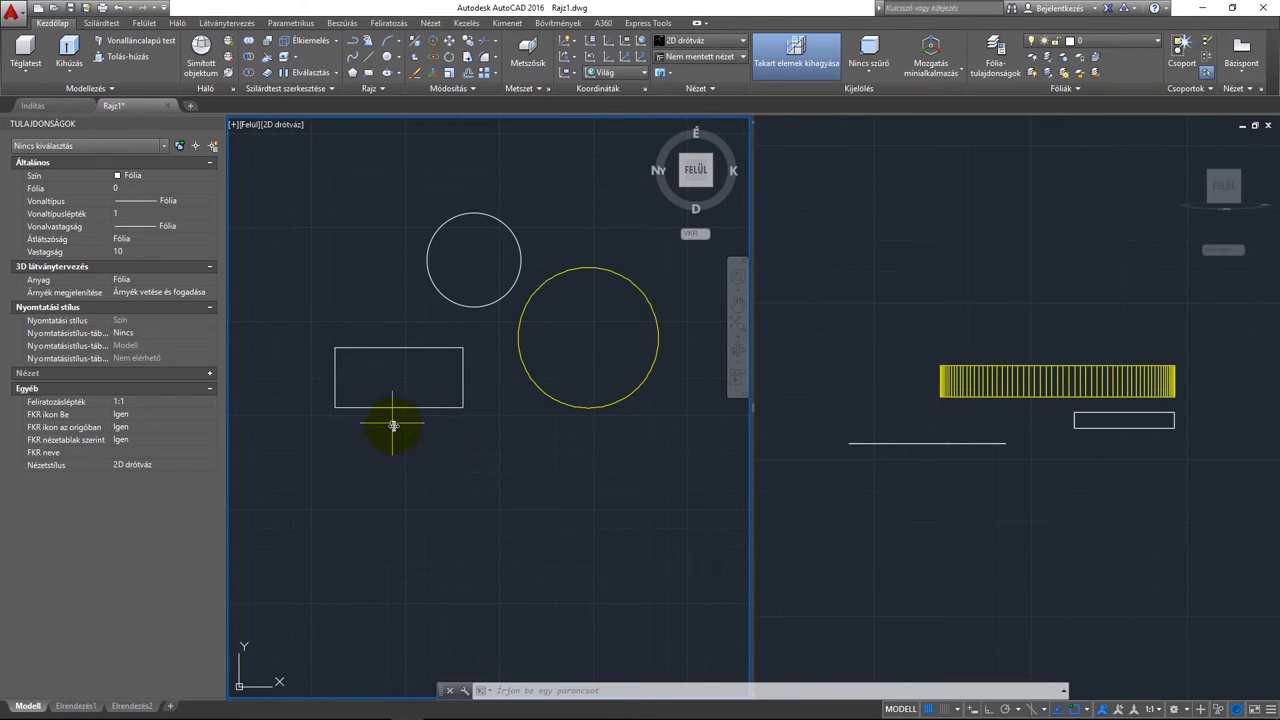
Select the raised yellow ring in the side view and enter 35 as its centre value.
{"action": "left_click", "coordinate": [960, 390]}
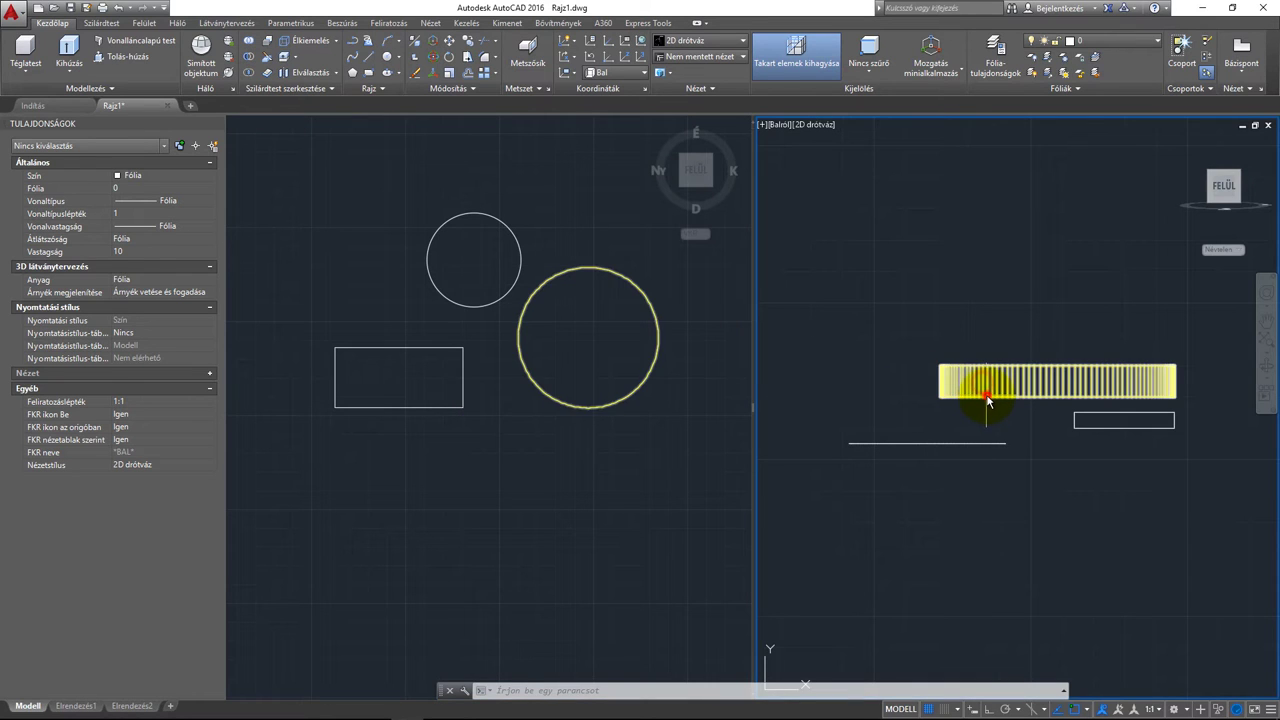
{"action": "left_click", "coordinate": [986, 396]}
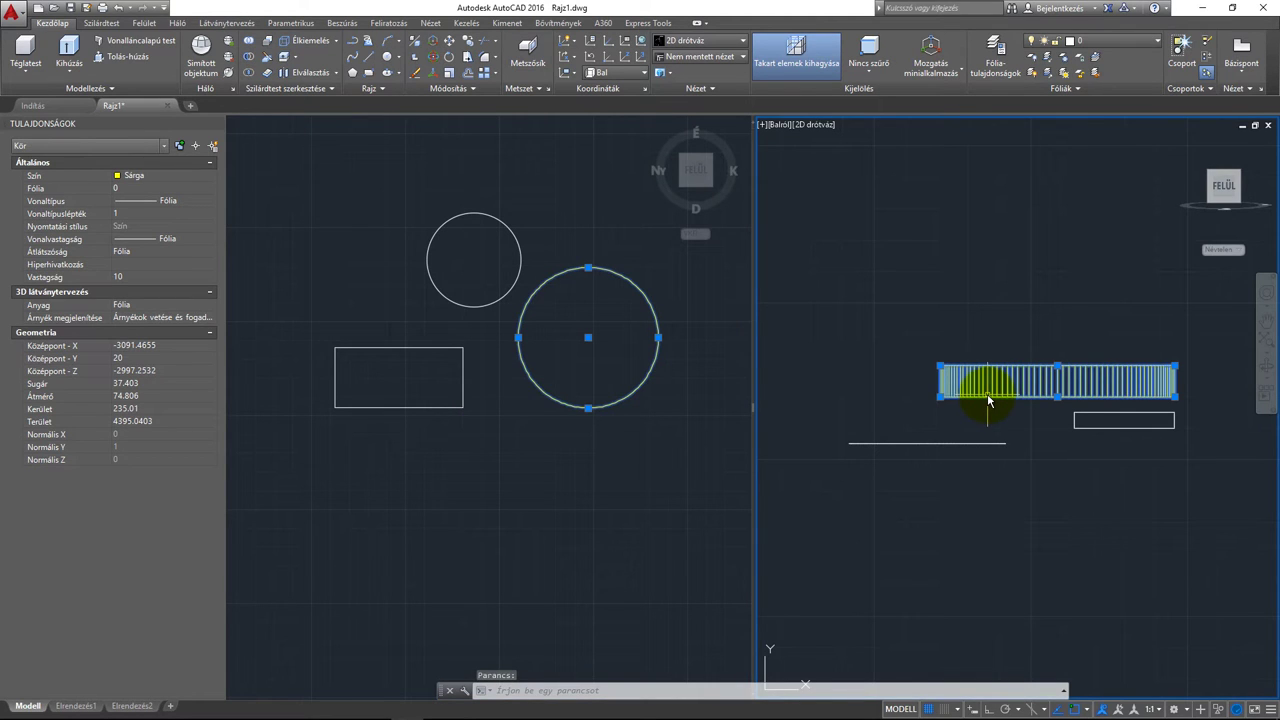
{"action": "middle_click_drag", "start_coordinate": [951, 477], "coordinate": [949, 522]}
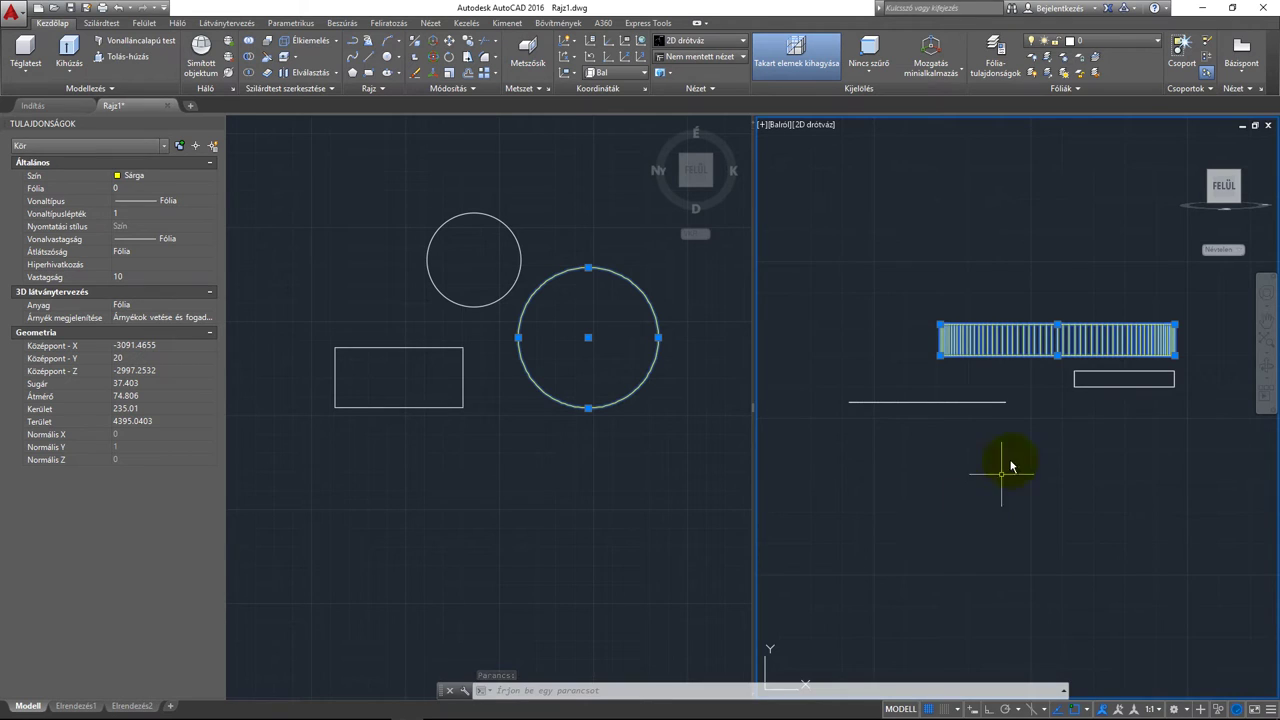
{"action": "middle_click_drag", "start_coordinate": [949, 521], "coordinate": [1008, 455]}
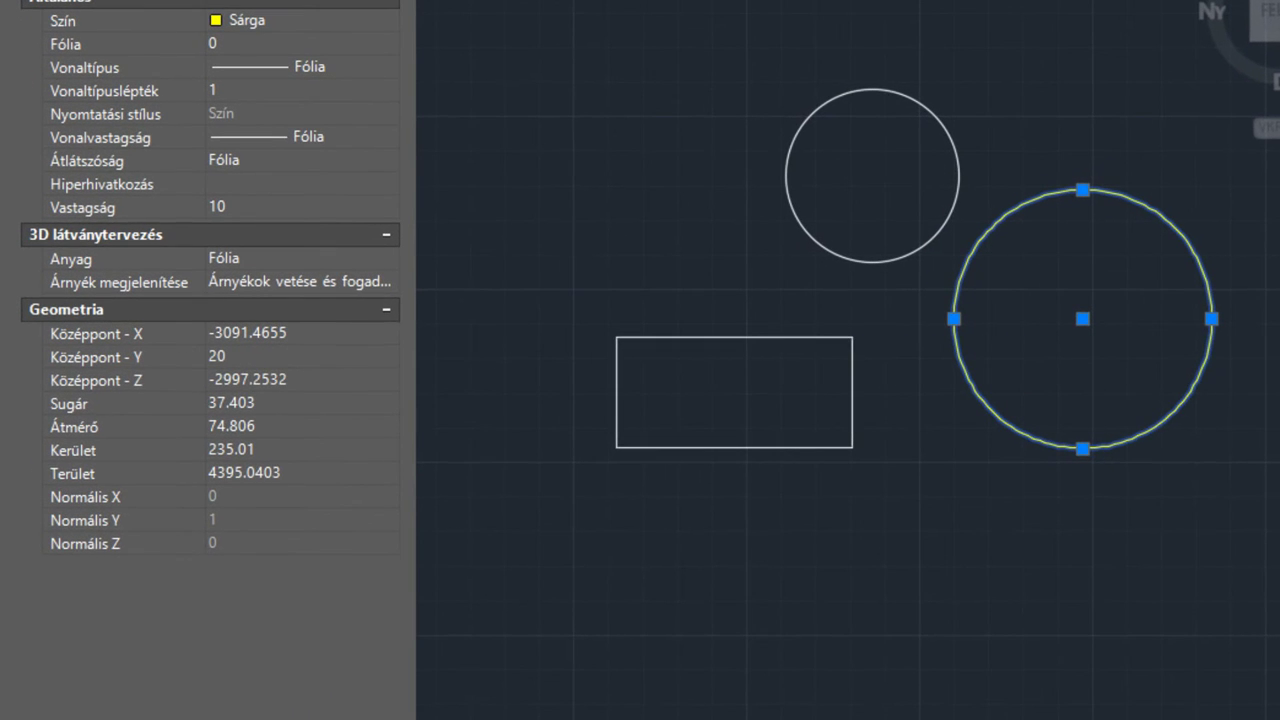
{"action": "left_click", "coordinate": [250, 356]}
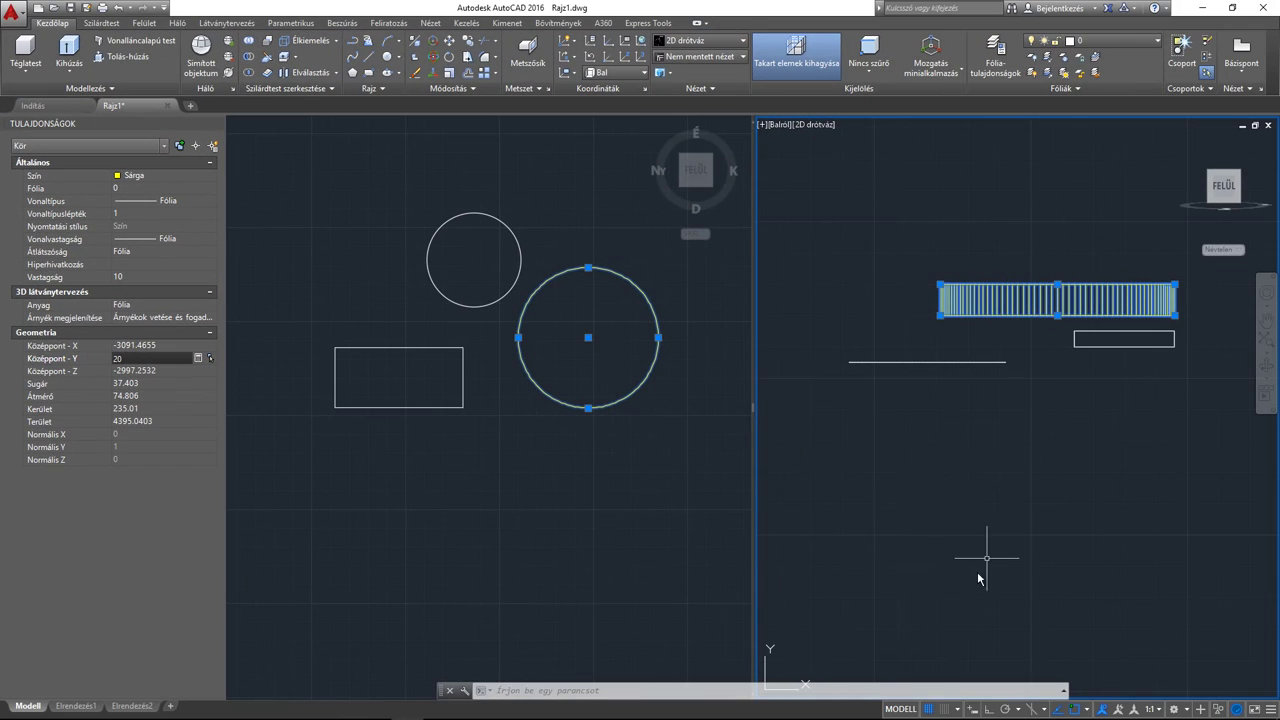
{"action": "middle_click_drag", "start_coordinate": [910, 580], "coordinate": [914, 542]}
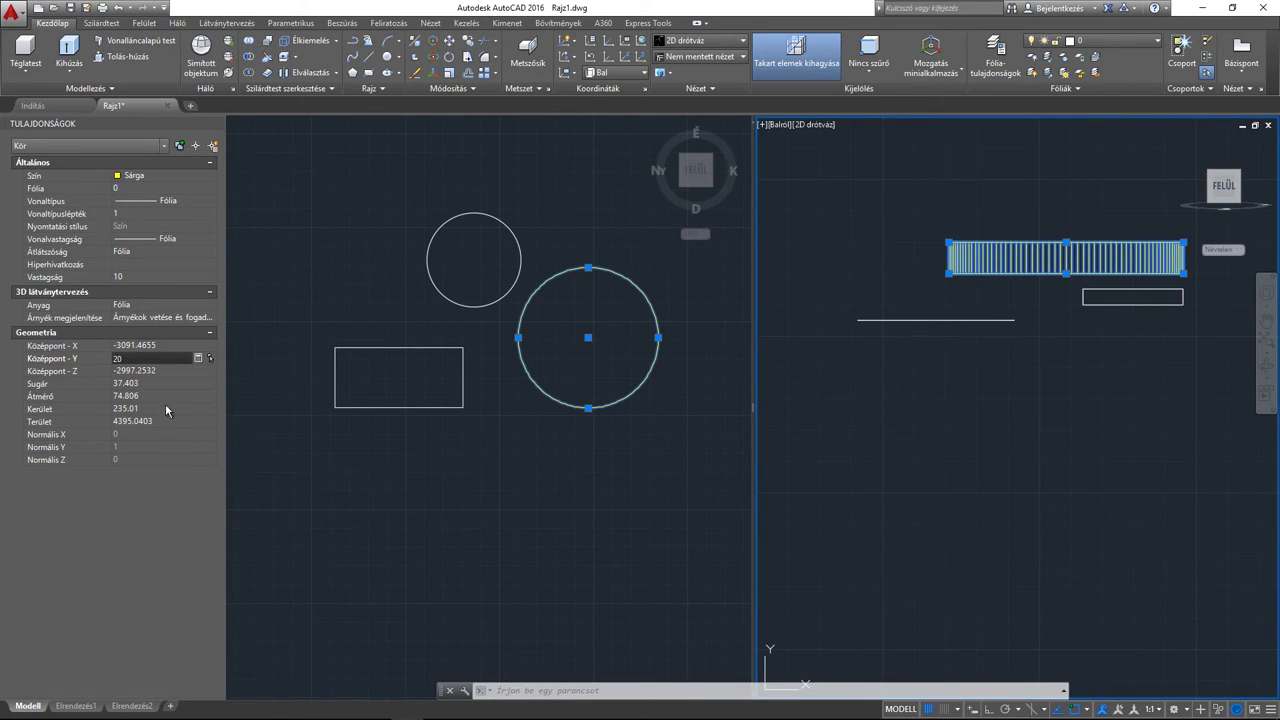
{"action": "left_click_drag", "start_coordinate": [135, 358], "coordinate": [111, 360]}
{"action": "type", "text": "35"}
{"action": "key", "text": "Return"}
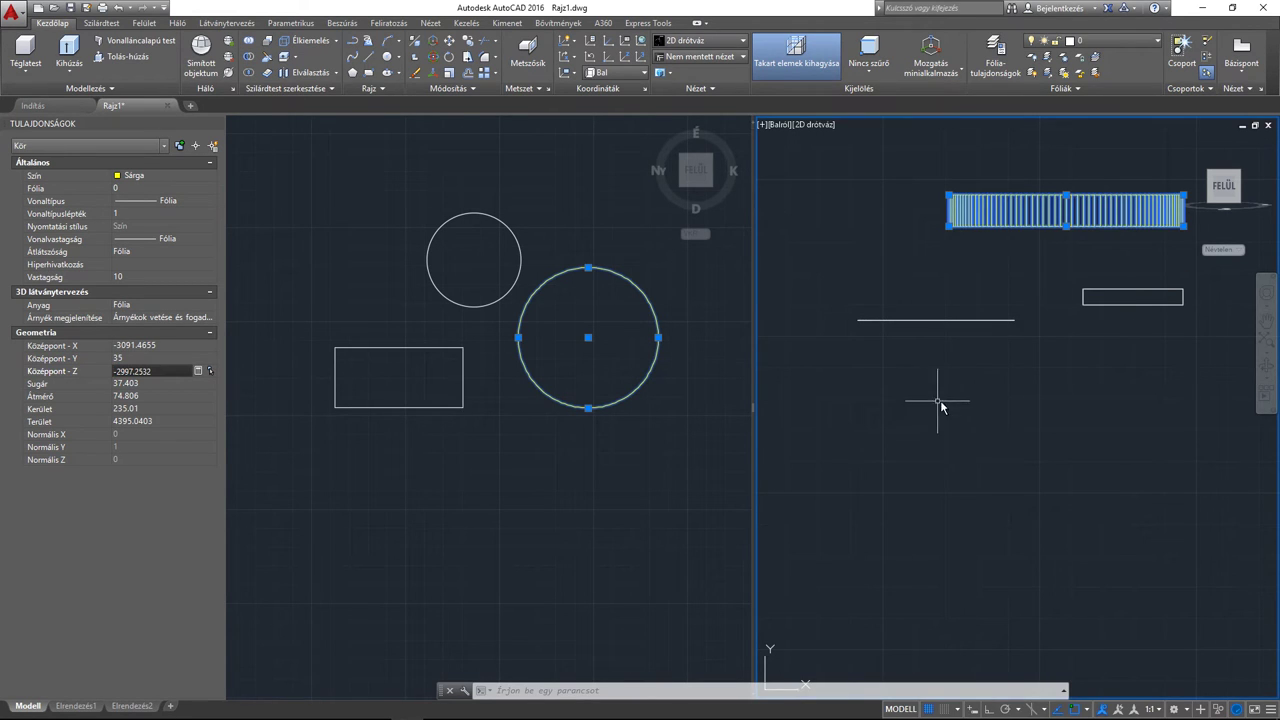
Commit the circle's elevation of 35, clear the selection, and type SPL for a spline.
{"action": "left_click", "coordinate": [954, 401]}
{"action": "left_click", "coordinate": [926, 428]}
{"action": "scroll", "coordinate": [920, 430], "scroll_direction": "down", "scroll_amount": 2}
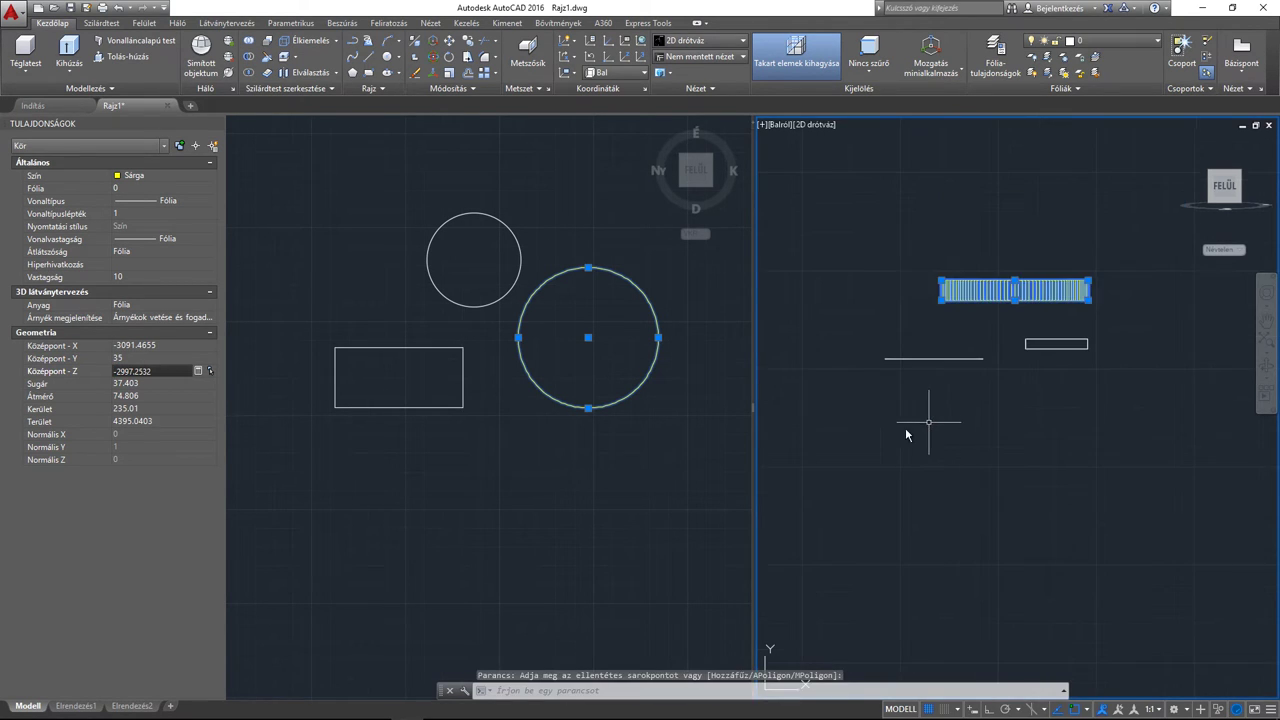
{"action": "left_click", "coordinate": [561, 472]}
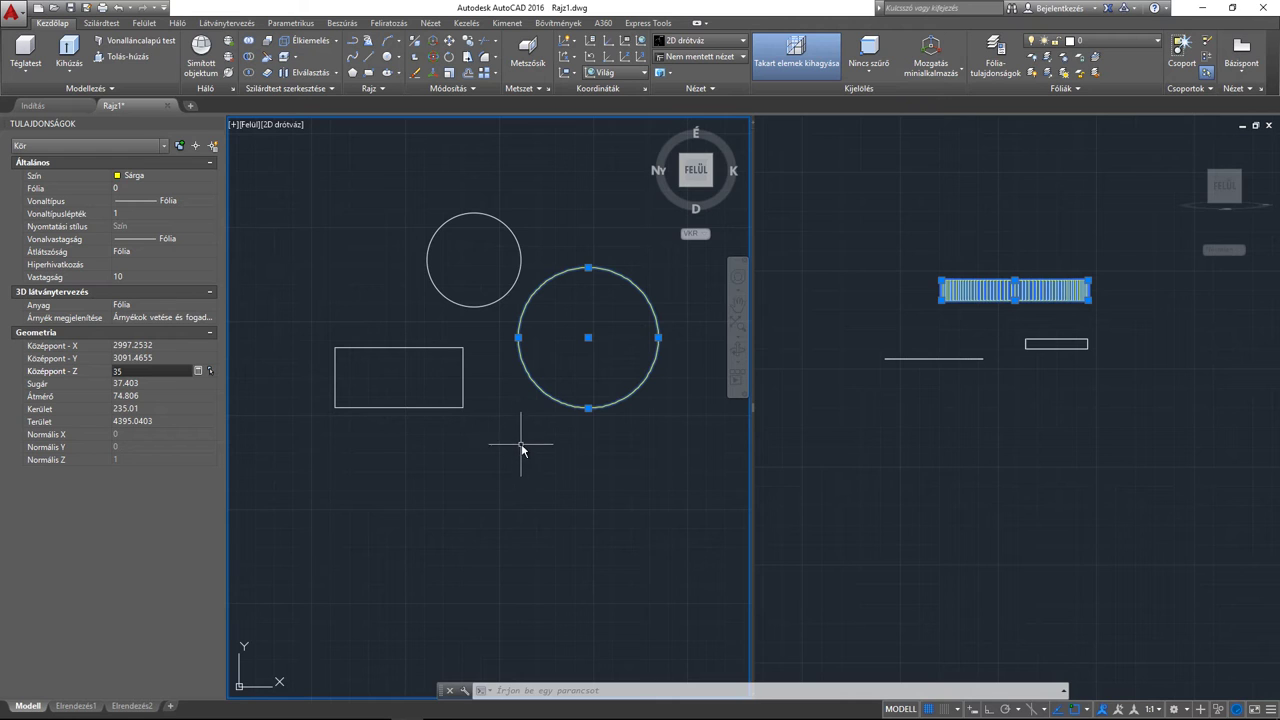
{"action": "key", "text": "Return"}
{"action": "key", "text": "Escape"}
{"action": "scroll", "coordinate": [531, 379], "scroll_direction": "down", "scroll_amount": 2}
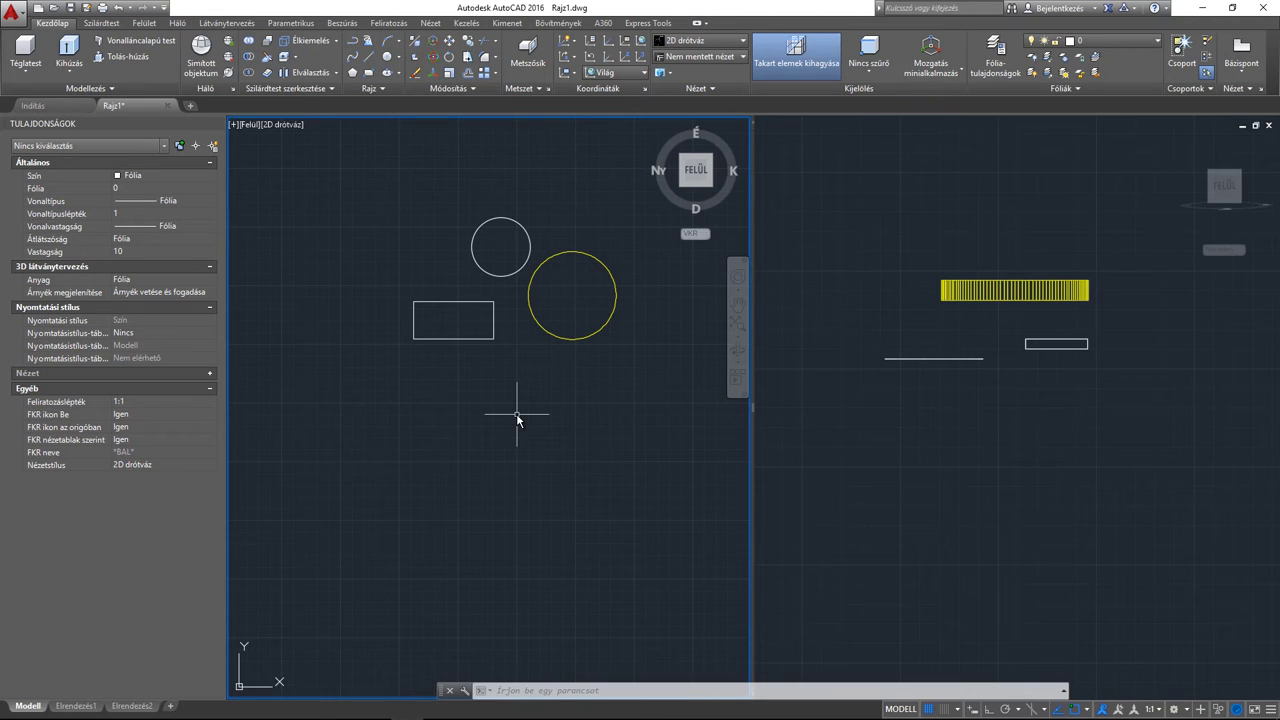
{"action": "type", "text": "Spl"}
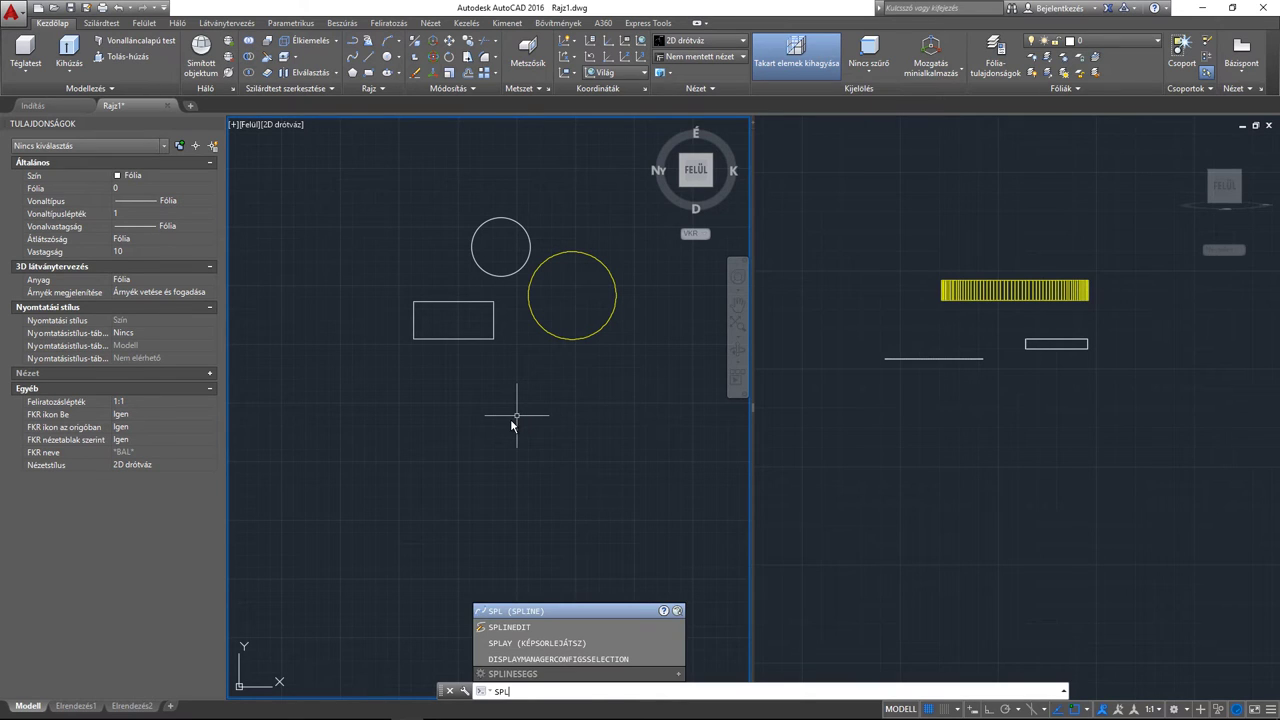
Draw a freeform spline loop through six fit points, closing it back at the start point.
{"action": "key", "text": "Return"}
{"action": "left_click", "coordinate": [487, 421]}
{"action": "left_click", "coordinate": [440, 437]}
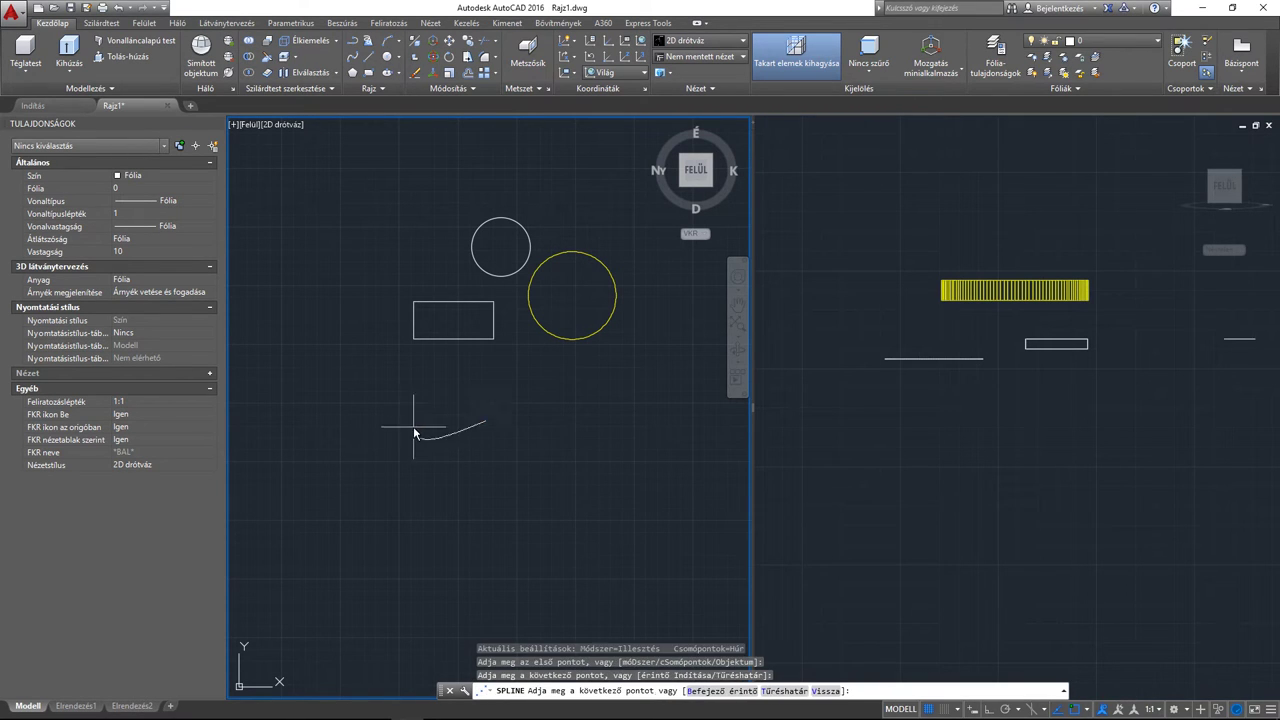
{"action": "left_click", "coordinate": [404, 480]}
{"action": "left_click", "coordinate": [514, 521]}
{"action": "left_click", "coordinate": [628, 497]}
{"action": "left_click", "coordinate": [617, 430]}
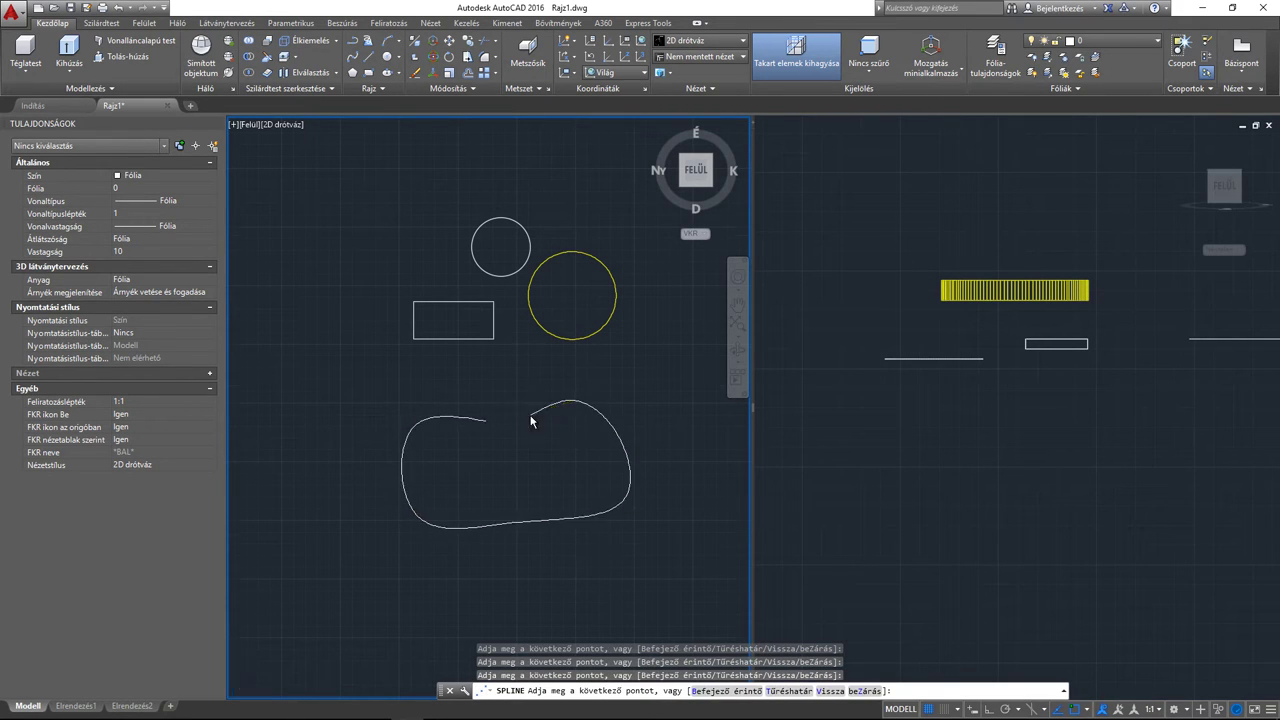
{"action": "scroll", "coordinate": [531, 421], "scroll_direction": "up", "scroll_amount": 4}
{"action": "left_click", "coordinate": [421, 434]}
{"action": "key", "text": "Return"}
{"action": "scroll", "coordinate": [422, 430], "scroll_direction": "down", "scroll_amount": 4}
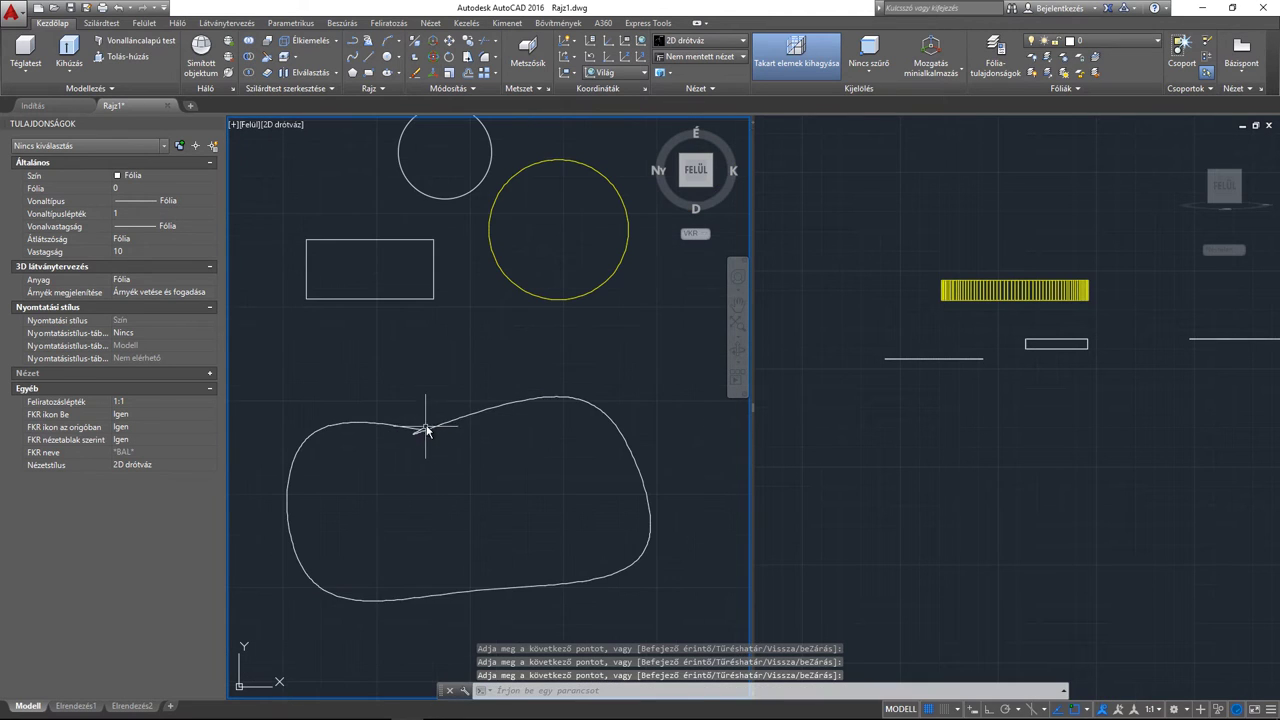
Select the spline and pan the left-view viewport to check its flat profile at Z 15.
{"action": "left_click", "coordinate": [448, 424]}
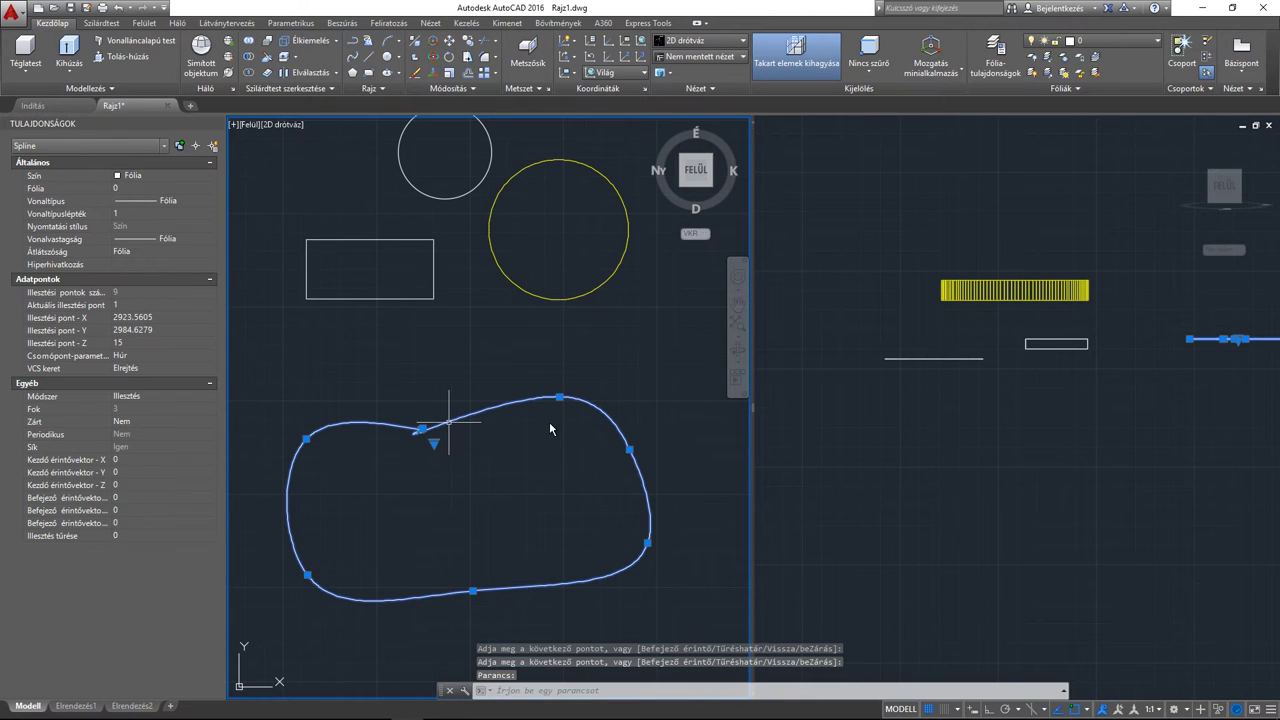
{"action": "left_click", "coordinate": [1154, 429]}
{"action": "middle_click_drag", "start_coordinate": [1154, 429], "coordinate": [1028, 418]}
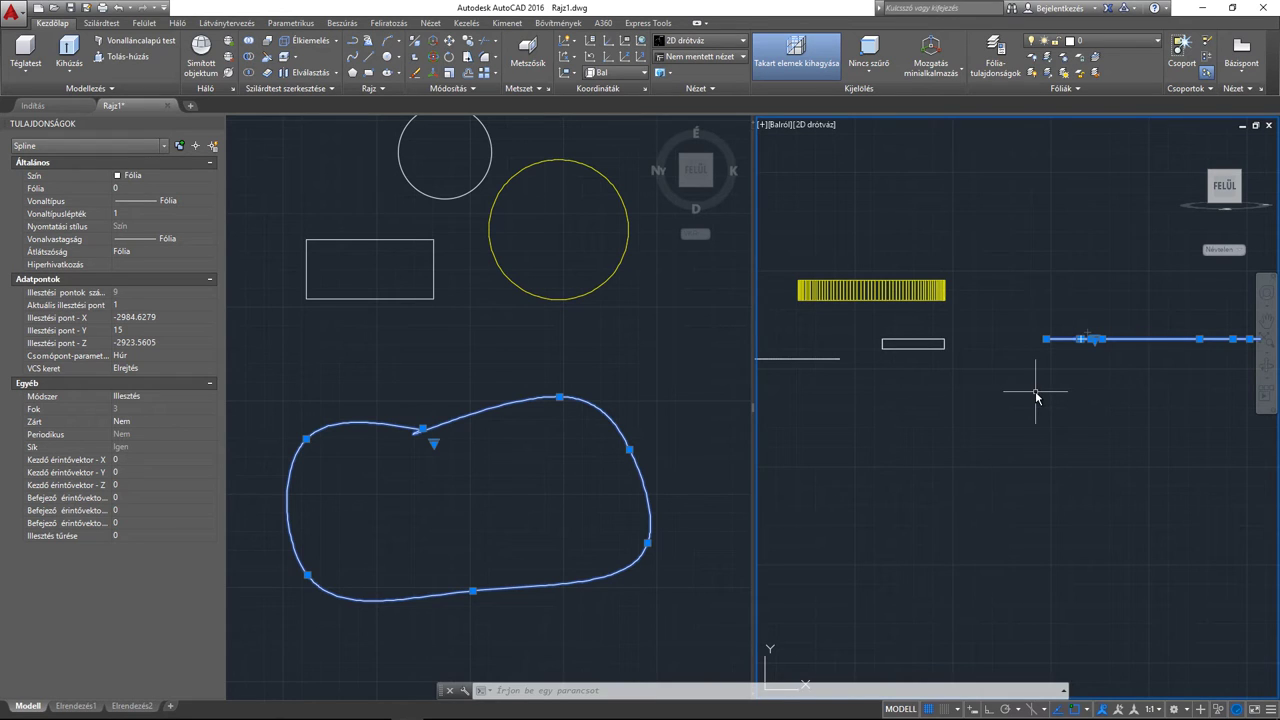
In the top view, step through the spline's fit points in Properties up to point 7.
{"action": "left_click", "coordinate": [477, 394]}
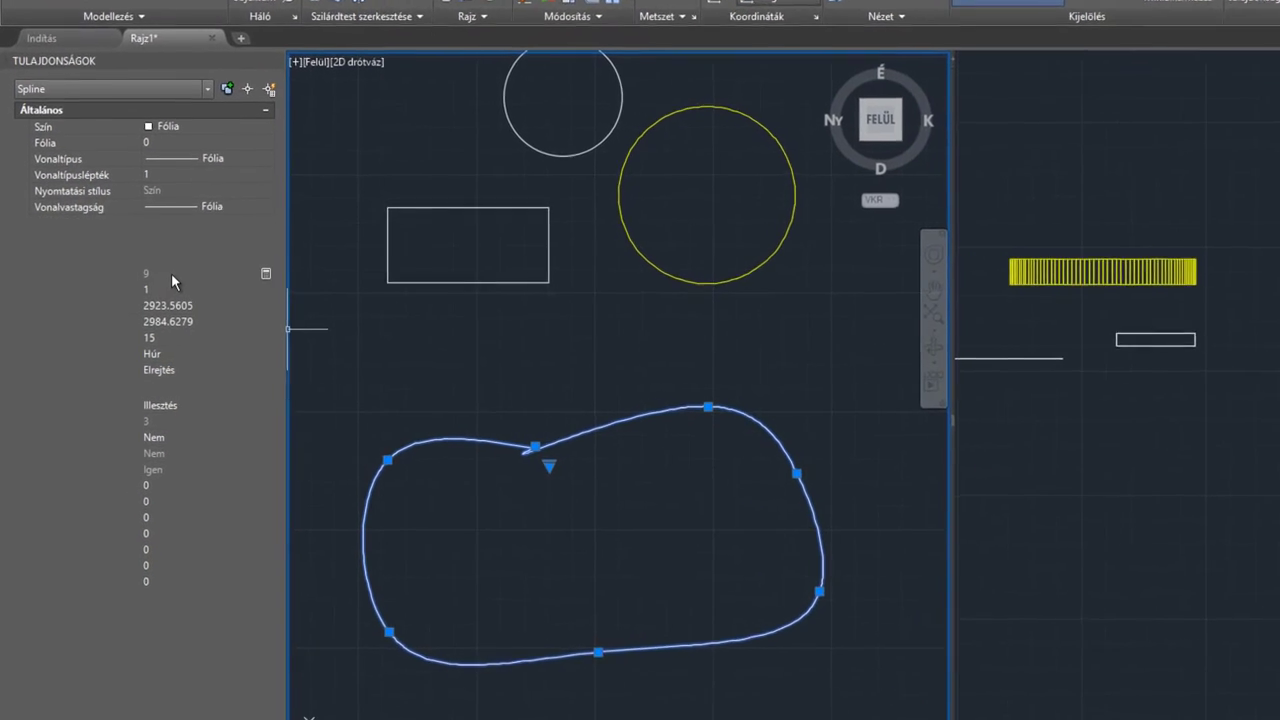
{"action": "left_click", "coordinate": [176, 281]}
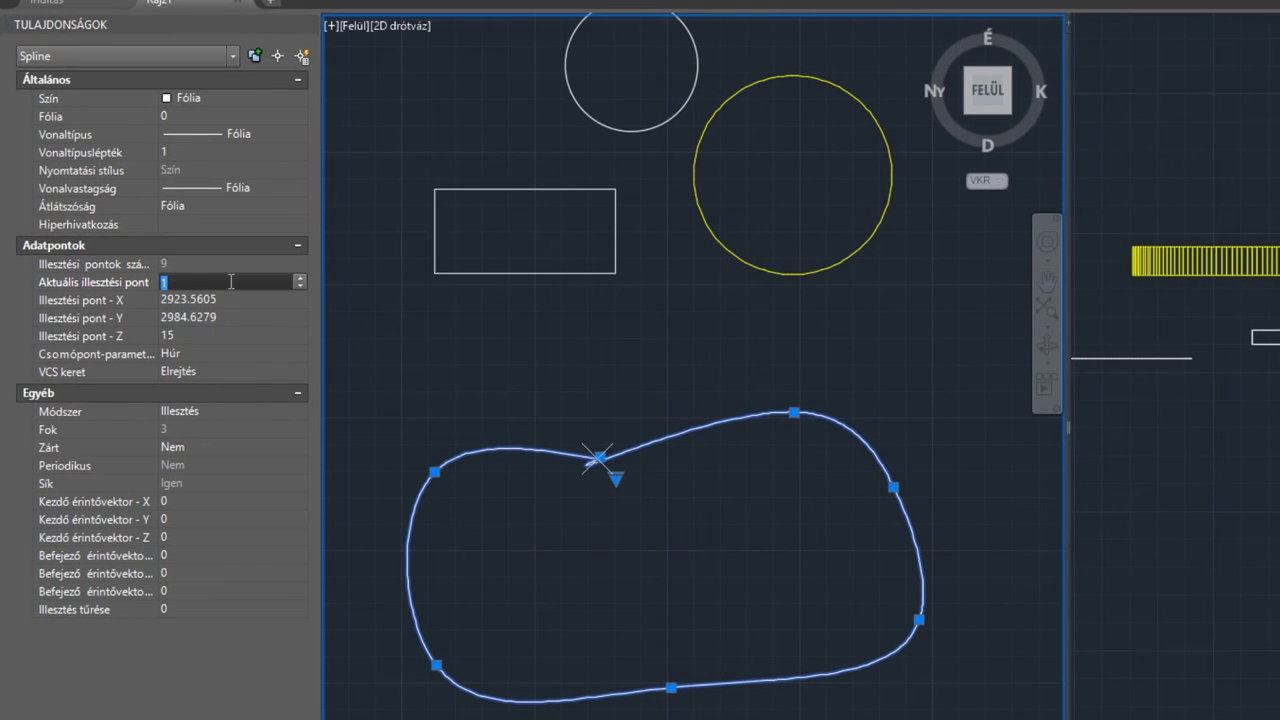
{"action": "left_click", "coordinate": [299, 279]}
{"action": "left_click", "coordinate": [299, 279]}
{"action": "left_click", "coordinate": [299, 279]}
{"action": "left_click", "coordinate": [299, 279]}
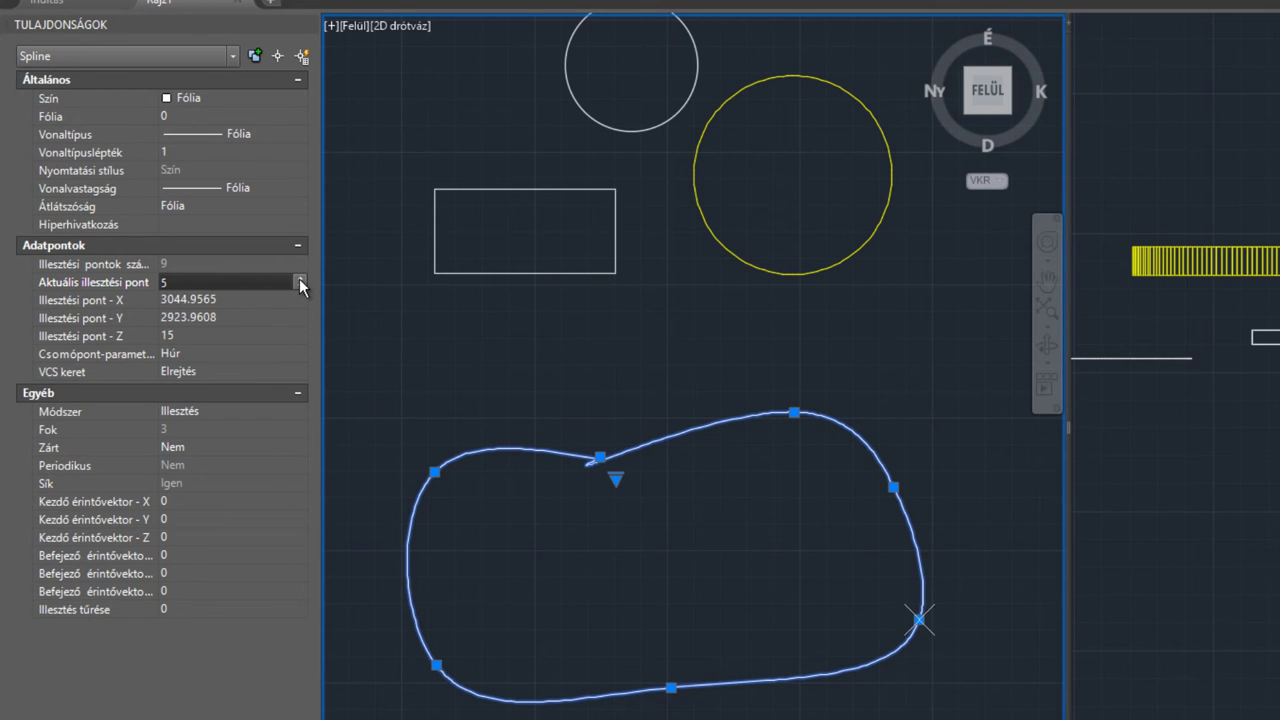
{"action": "left_click", "coordinate": [299, 279]}
{"action": "left_click", "coordinate": [299, 279]}
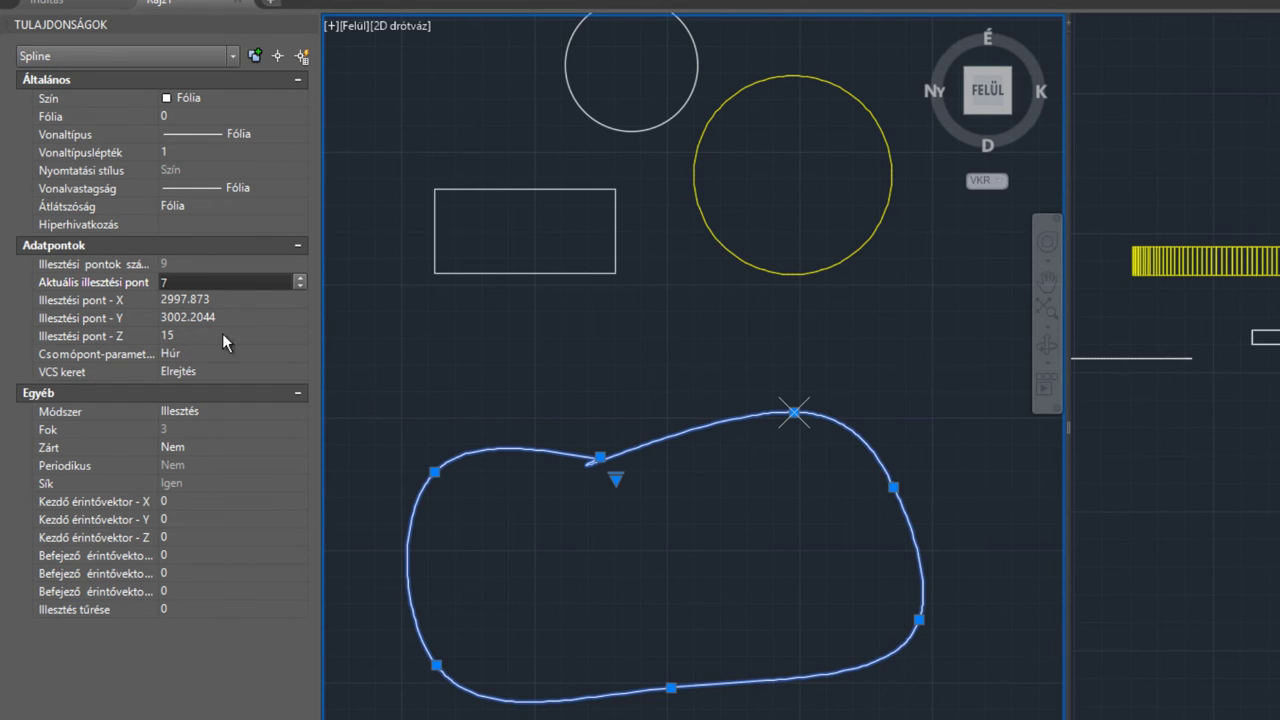
Step back through the fit points to point 9, then forward again to fit point 3.
{"action": "left_click", "coordinate": [298, 286]}
{"action": "left_click", "coordinate": [298, 286]}
{"action": "left_click", "coordinate": [298, 286]}
{"action": "left_click", "coordinate": [298, 286]}
{"action": "left_click", "coordinate": [298, 286]}
{"action": "left_click", "coordinate": [298, 286]}
{"action": "left_click", "coordinate": [298, 286]}
{"action": "left_click", "coordinate": [298, 280]}
{"action": "left_click", "coordinate": [298, 280]}
{"action": "left_click", "coordinate": [298, 280]}
Set fit point 3's Z to 0, then crossing-select and delete the warped spline loop.
{"action": "left_click", "coordinate": [152, 343]}
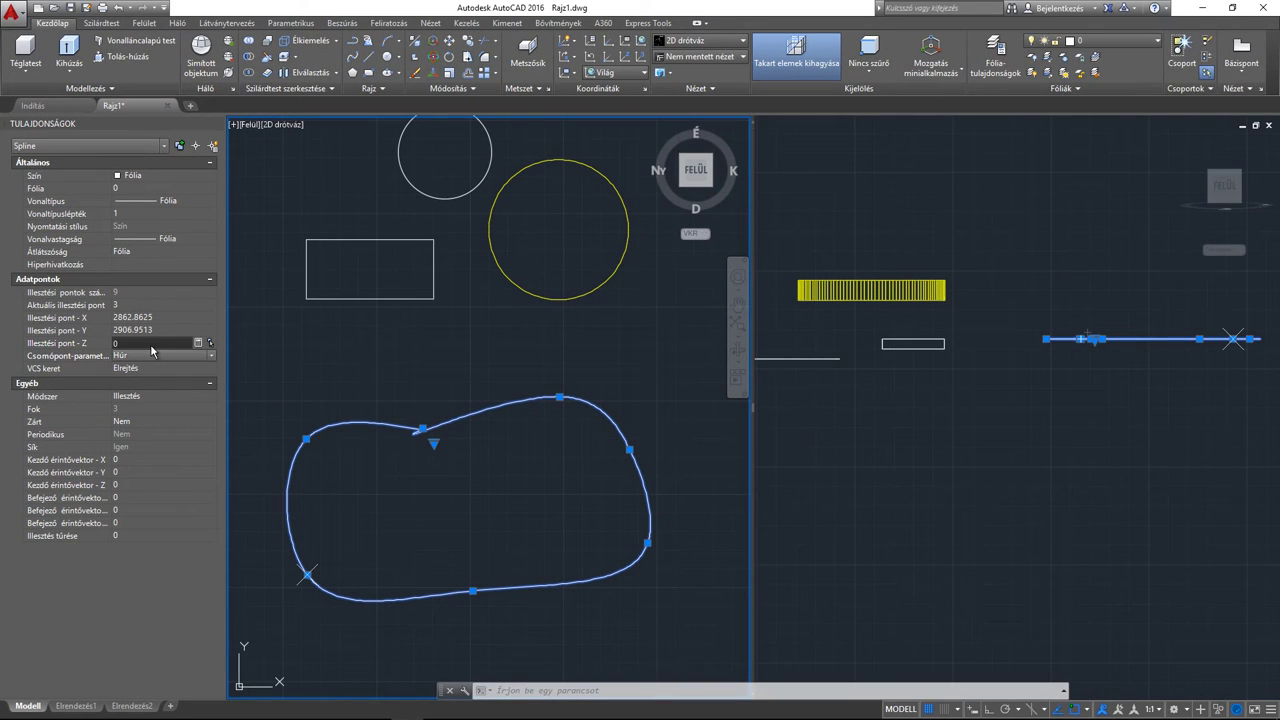
{"action": "type", "text": "0"}
{"action": "key", "text": "Return"}
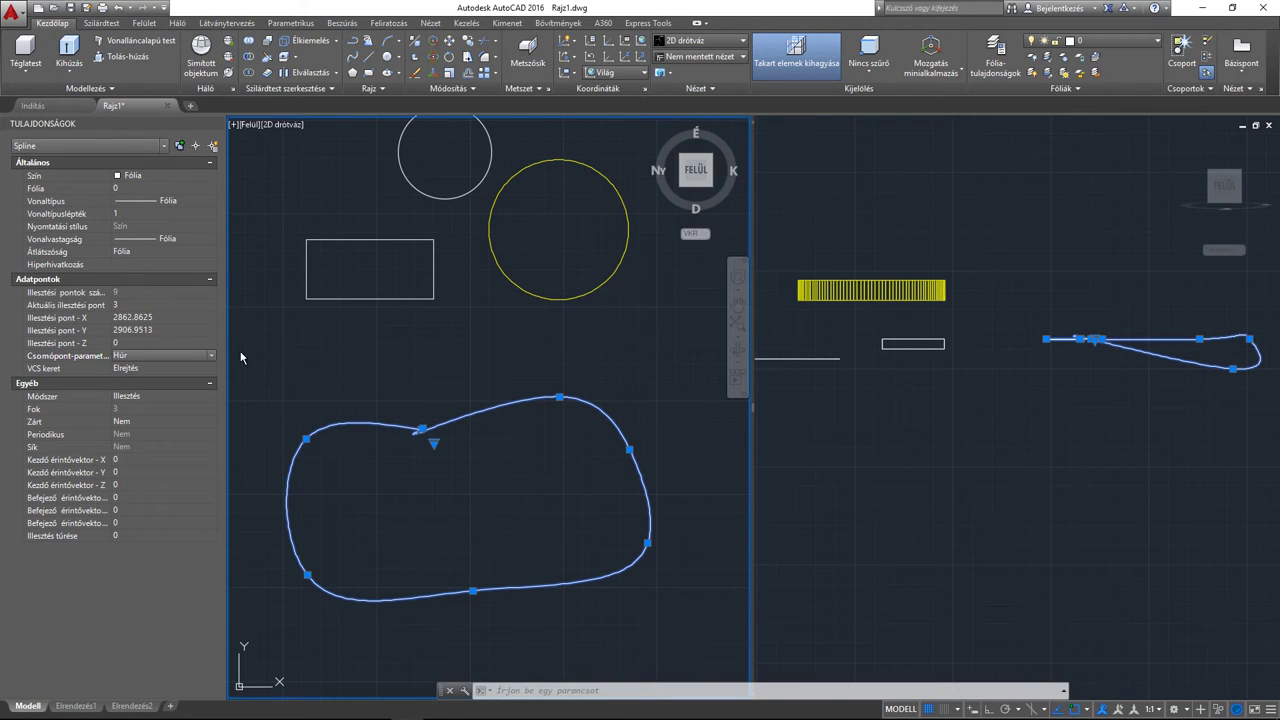
{"action": "key", "text": "Escape"}
{"action": "scroll", "coordinate": [440, 358], "scroll_direction": "down", "scroll_amount": 2}
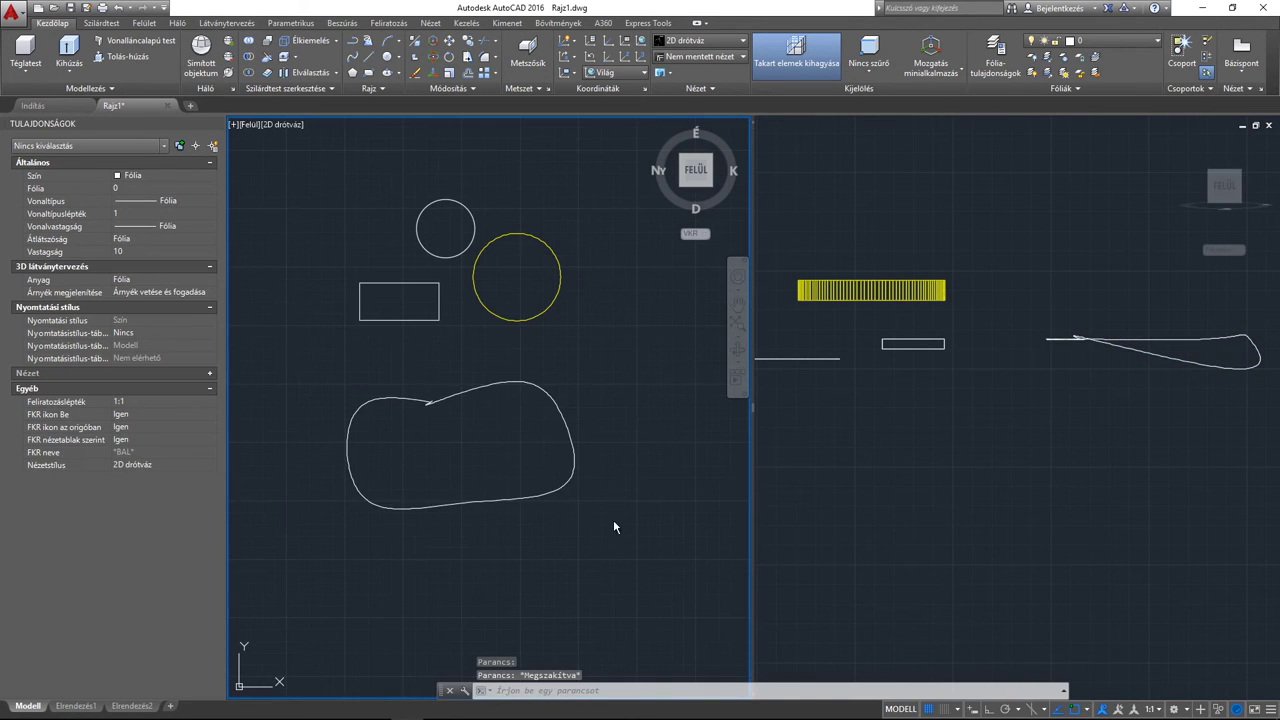
{"action": "left_click_drag", "start_coordinate": [614, 524], "coordinate": [338, 372]}
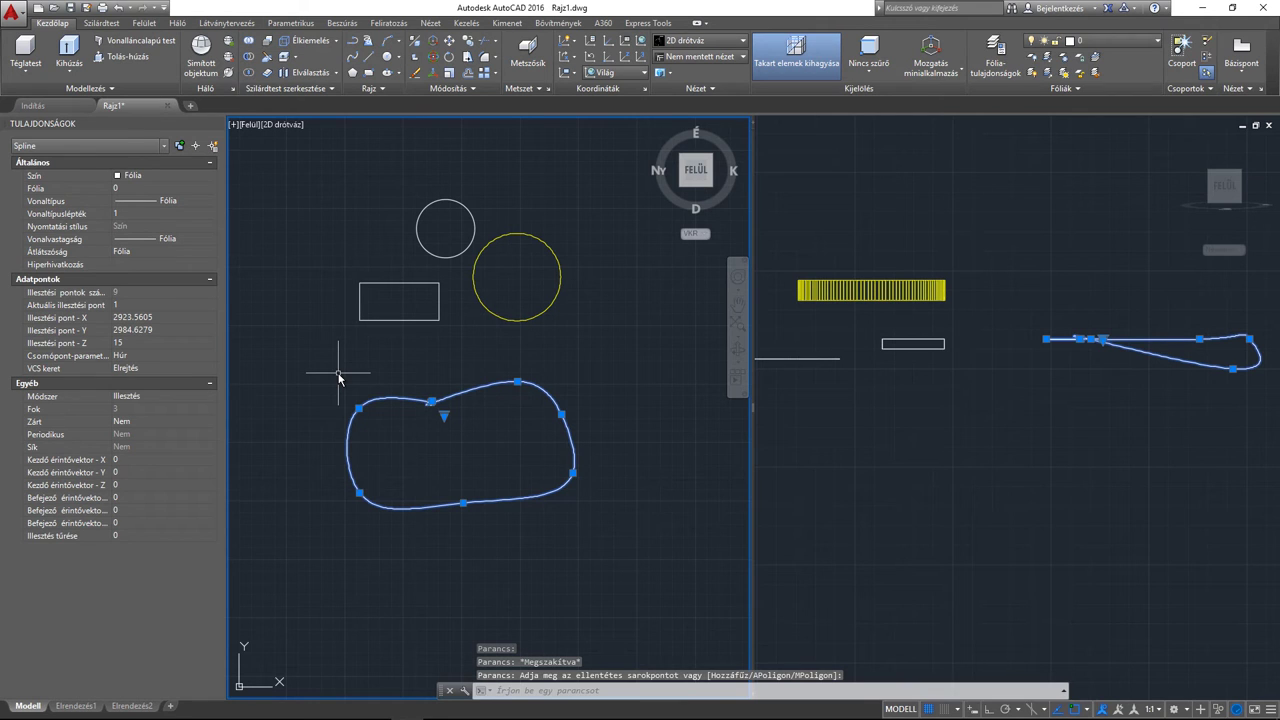
{"action": "key", "text": "Delete"}
Run ELEV (typed as 'szint') and reset default elevation and thickness to 0.
{"action": "type", "text": "s"}
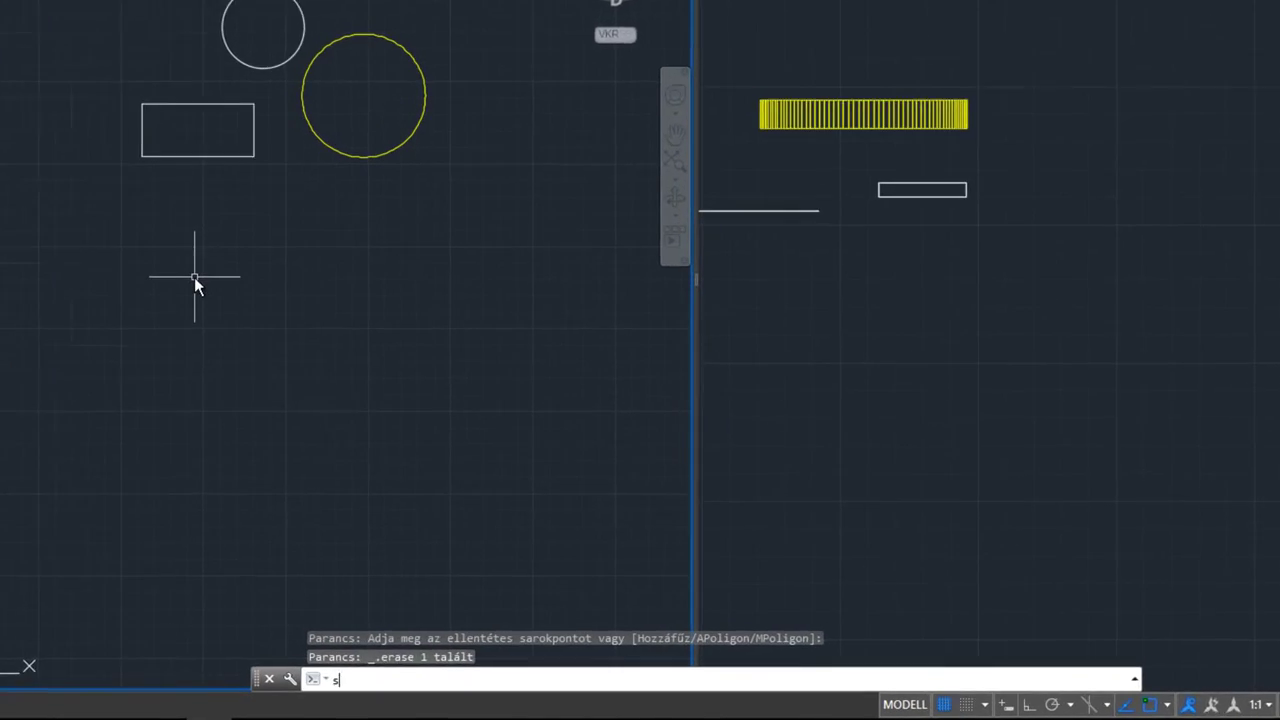
{"action": "type", "text": "zint"}
{"action": "key", "text": "Return"}
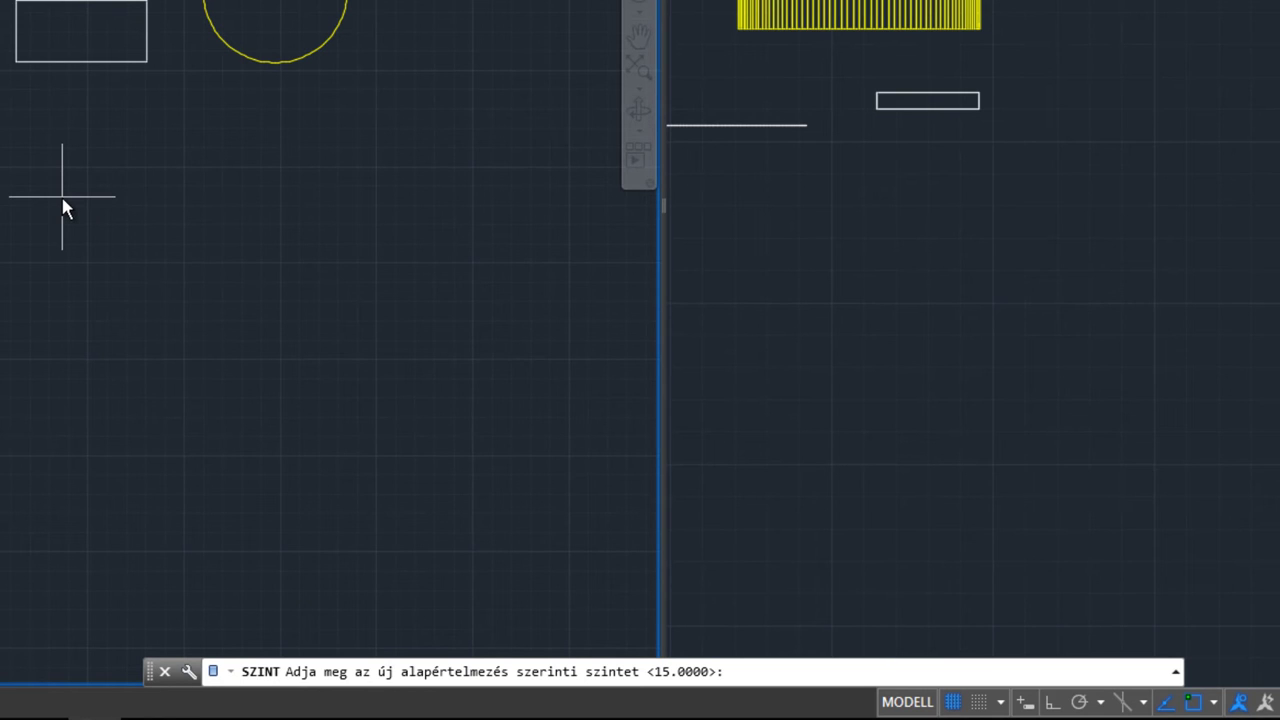
{"action": "type", "text": "0"}
{"action": "key", "text": "Return"}
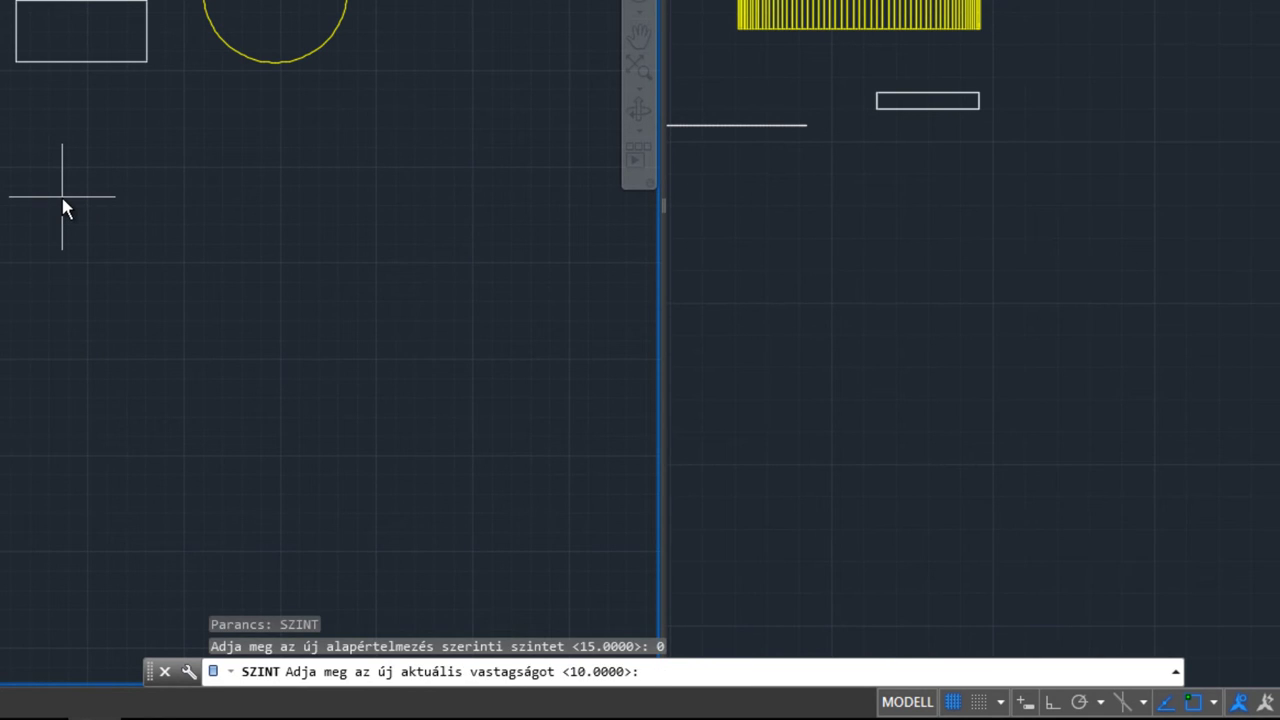
{"action": "key", "text": "Return"}
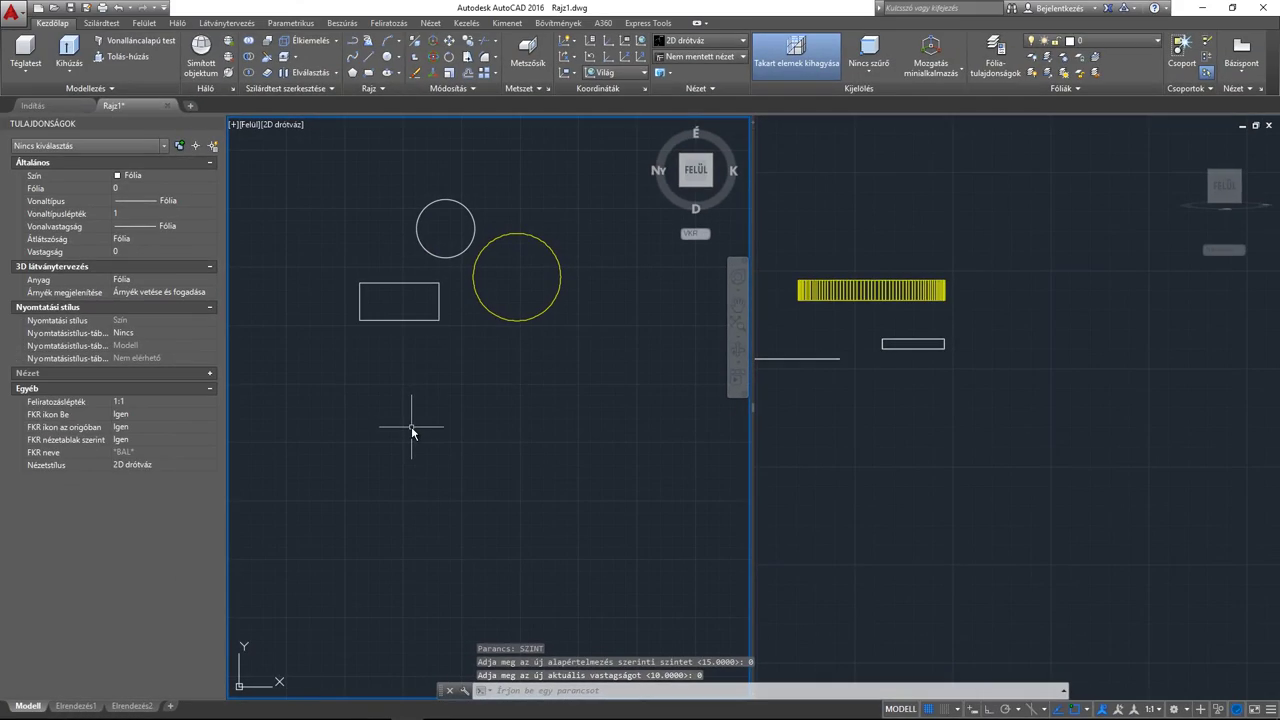
Start a spline and place fit points around a wide blob-shaped loop below the shapes.
{"action": "type", "text": "spl"}
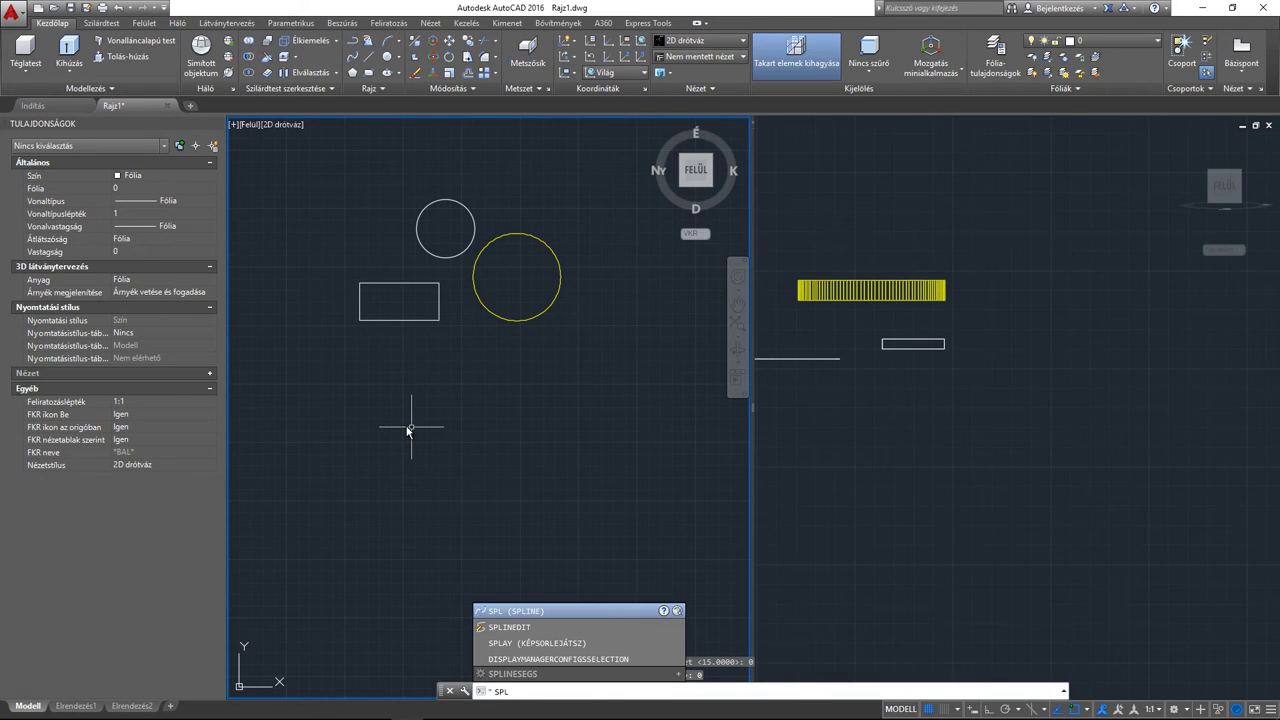
{"action": "key", "text": "Return"}
{"action": "middle_click_drag", "start_coordinate": [420, 428], "coordinate": [448, 420]}
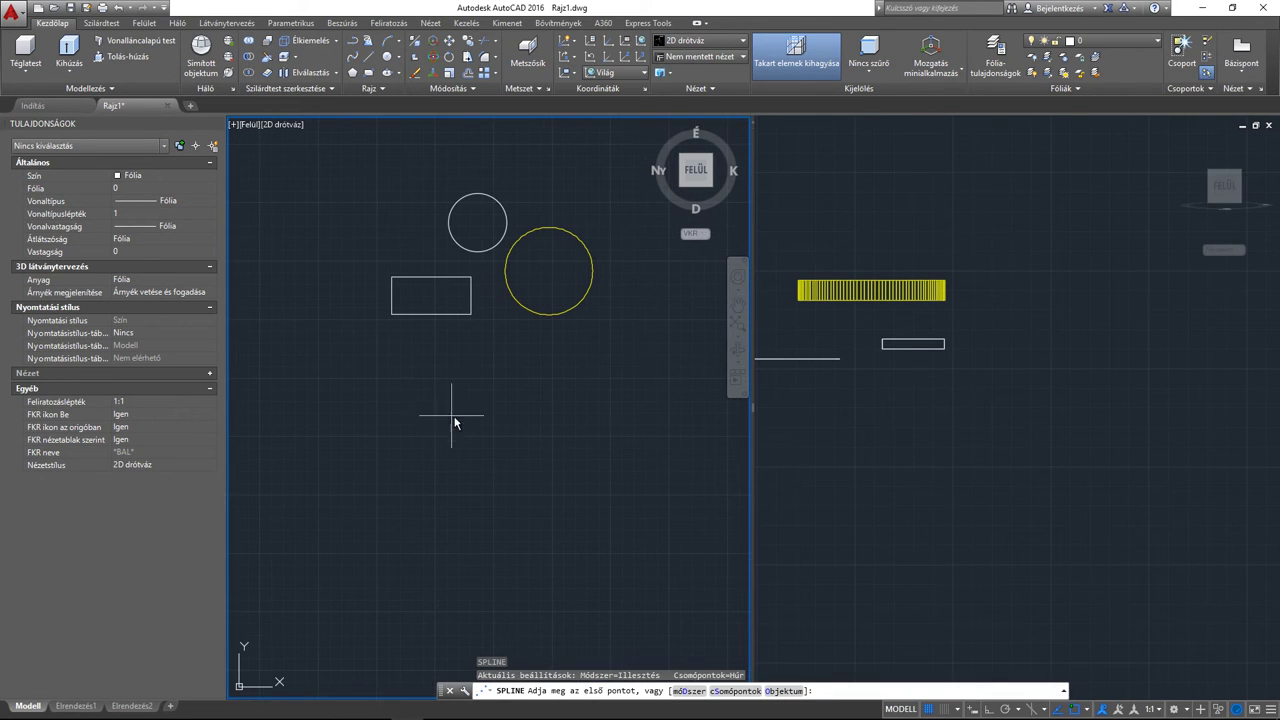
{"action": "left_click", "coordinate": [448, 418]}
{"action": "scroll", "coordinate": [429, 412], "scroll_direction": "up", "scroll_amount": 2}
{"action": "left_click", "coordinate": [423, 410]}
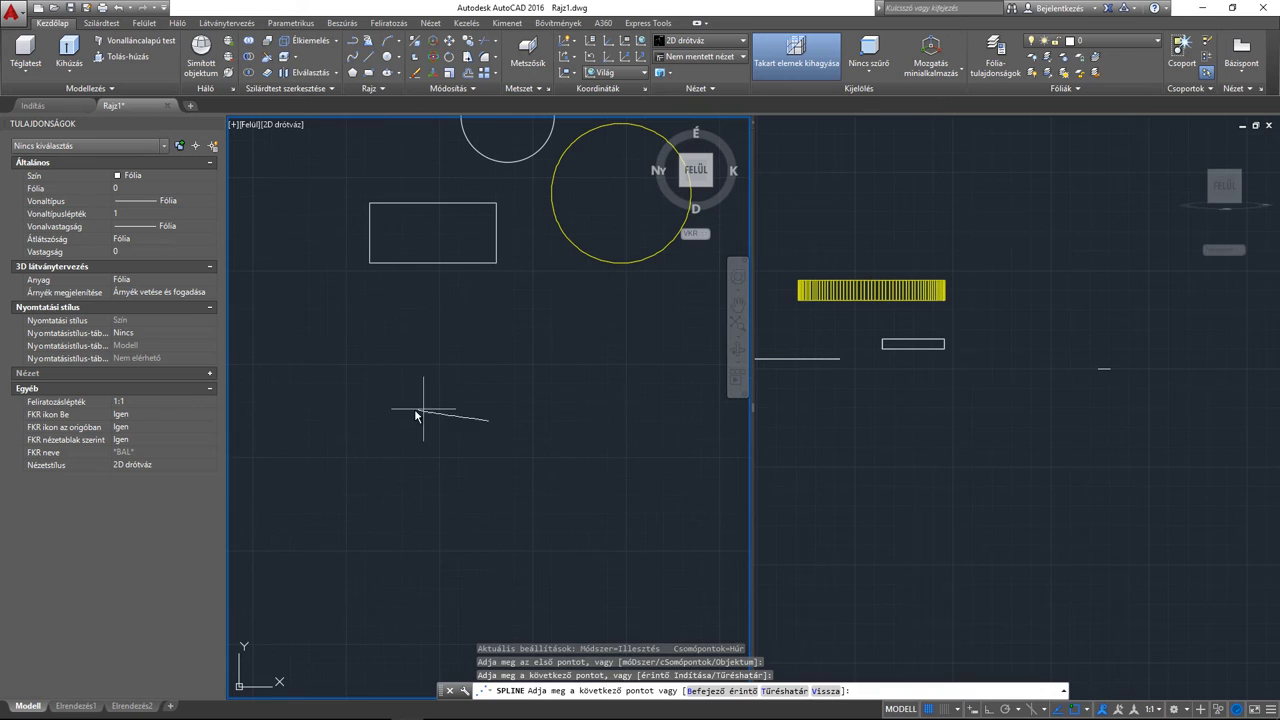
{"action": "left_click", "coordinate": [365, 443]}
{"action": "left_click", "coordinate": [341, 505]}
{"action": "left_click", "coordinate": [420, 553]}
{"action": "left_click", "coordinate": [505, 583]}
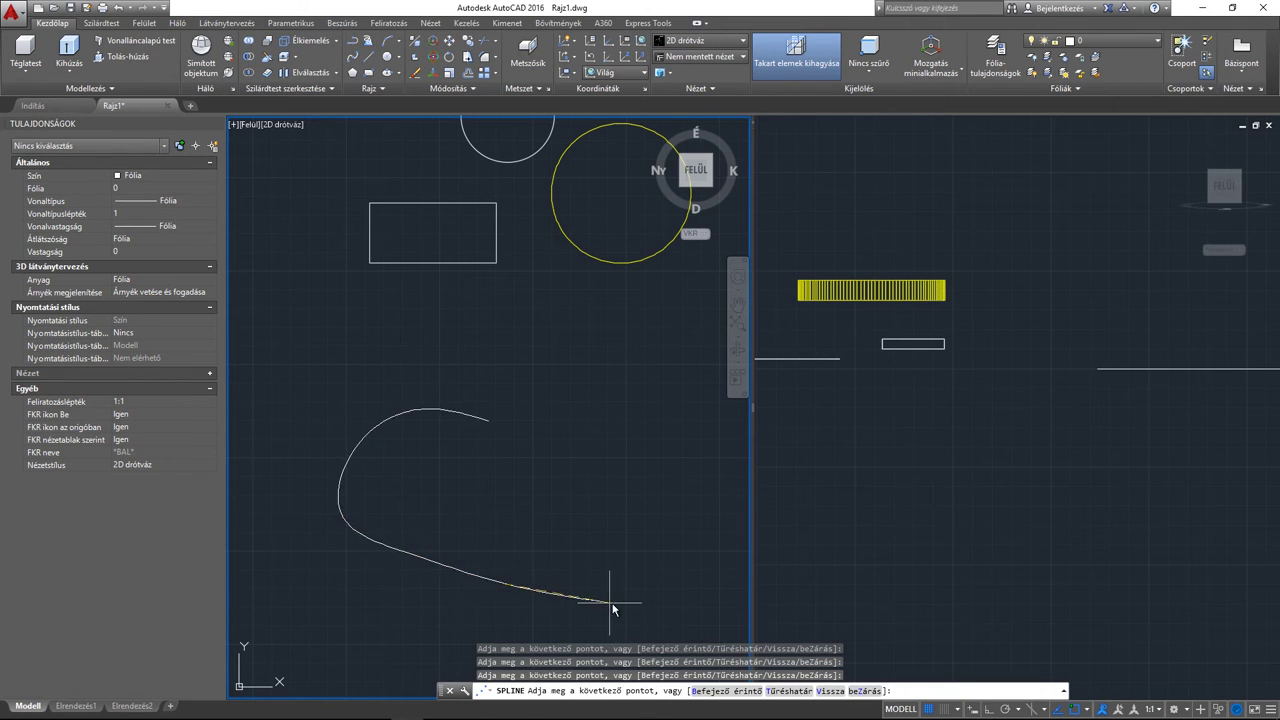
{"action": "left_click", "coordinate": [610, 603]}
{"action": "left_click", "coordinate": [686, 514]}
{"action": "left_click", "coordinate": [671, 451]}
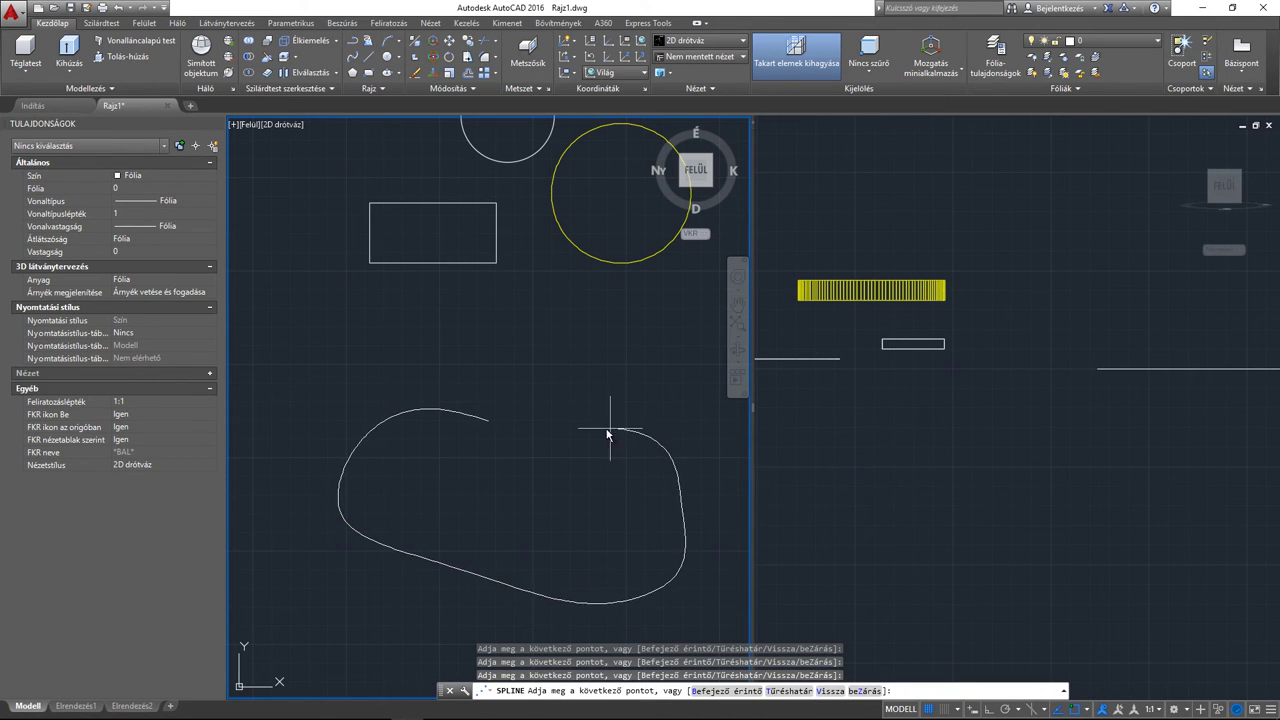
Close the loop back at its start point and recentre the top view.
{"action": "scroll", "coordinate": [566, 435], "scroll_direction": "up", "scroll_amount": 5}
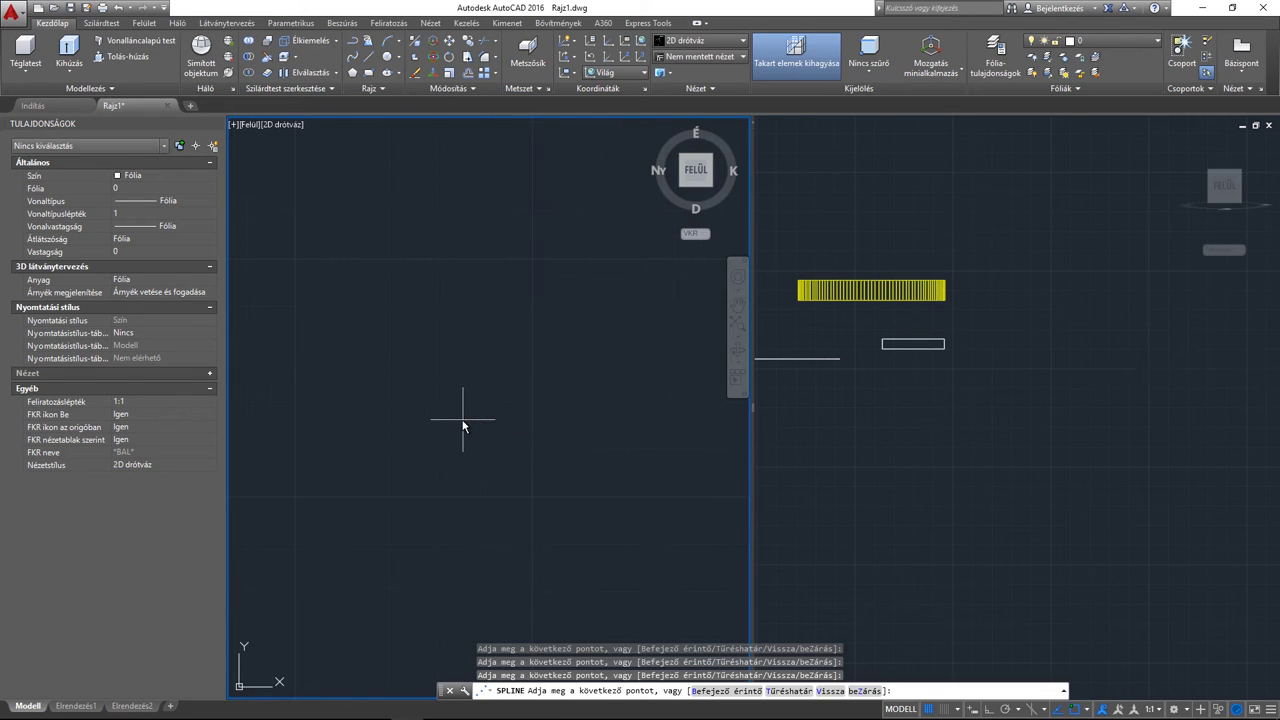
{"action": "left_click", "coordinate": [418, 407]}
{"action": "key", "text": "Return"}
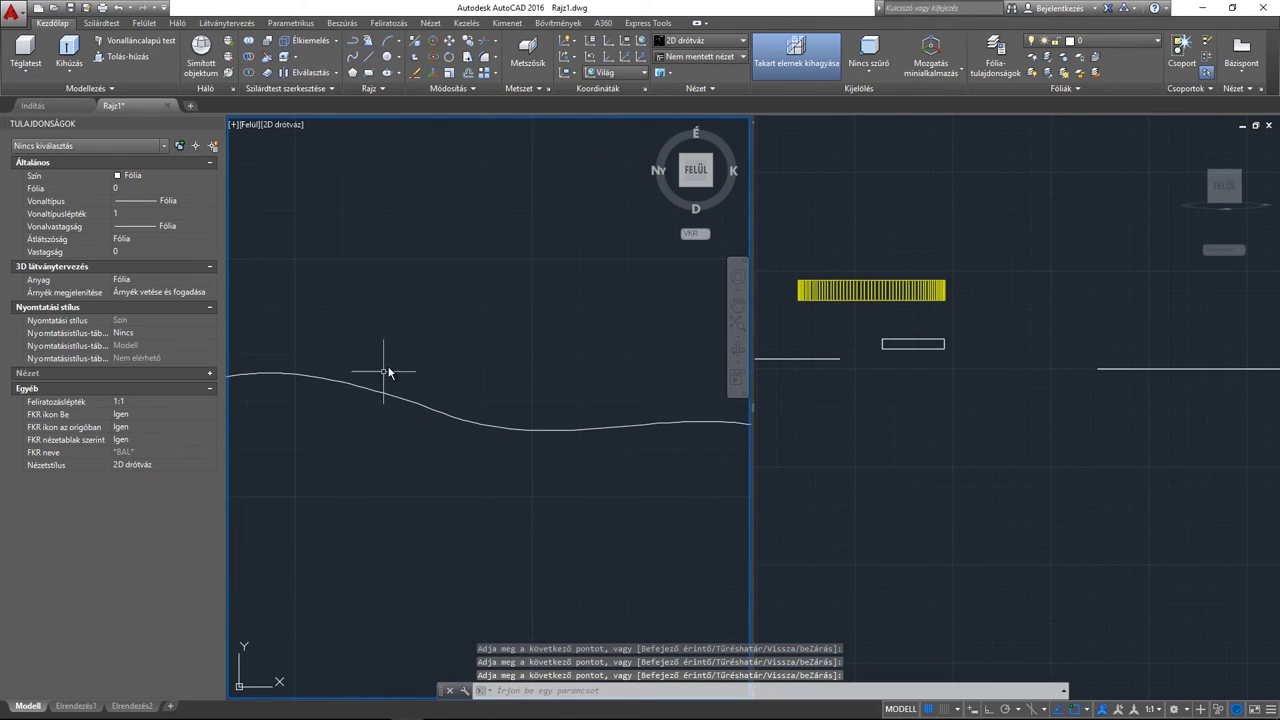
{"action": "scroll", "coordinate": [430, 415], "scroll_direction": "down", "scroll_amount": 5}
{"action": "middle_click_drag", "start_coordinate": [443, 418], "coordinate": [487, 425]}
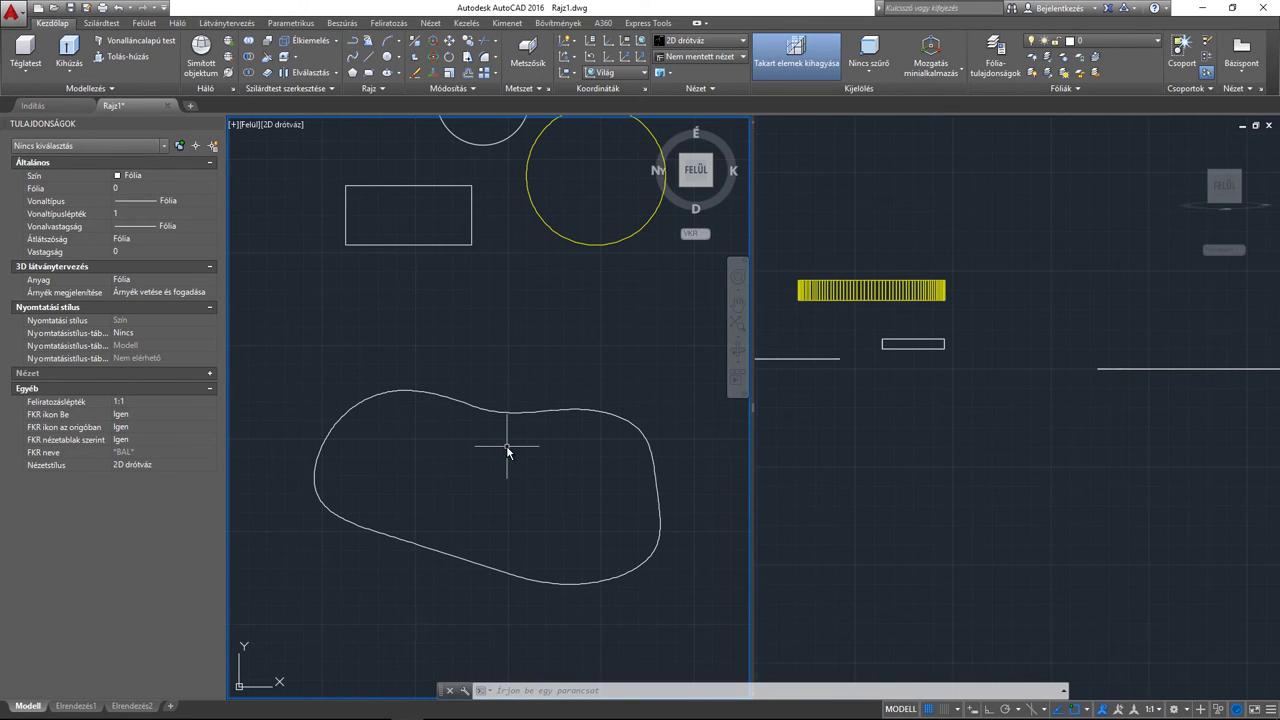
Finish the closed contour with SPLINE and select it to confirm Closed: Yes at Z 0.
{"action": "type", "text": "spline"}
{"action": "key", "text": "Return"}
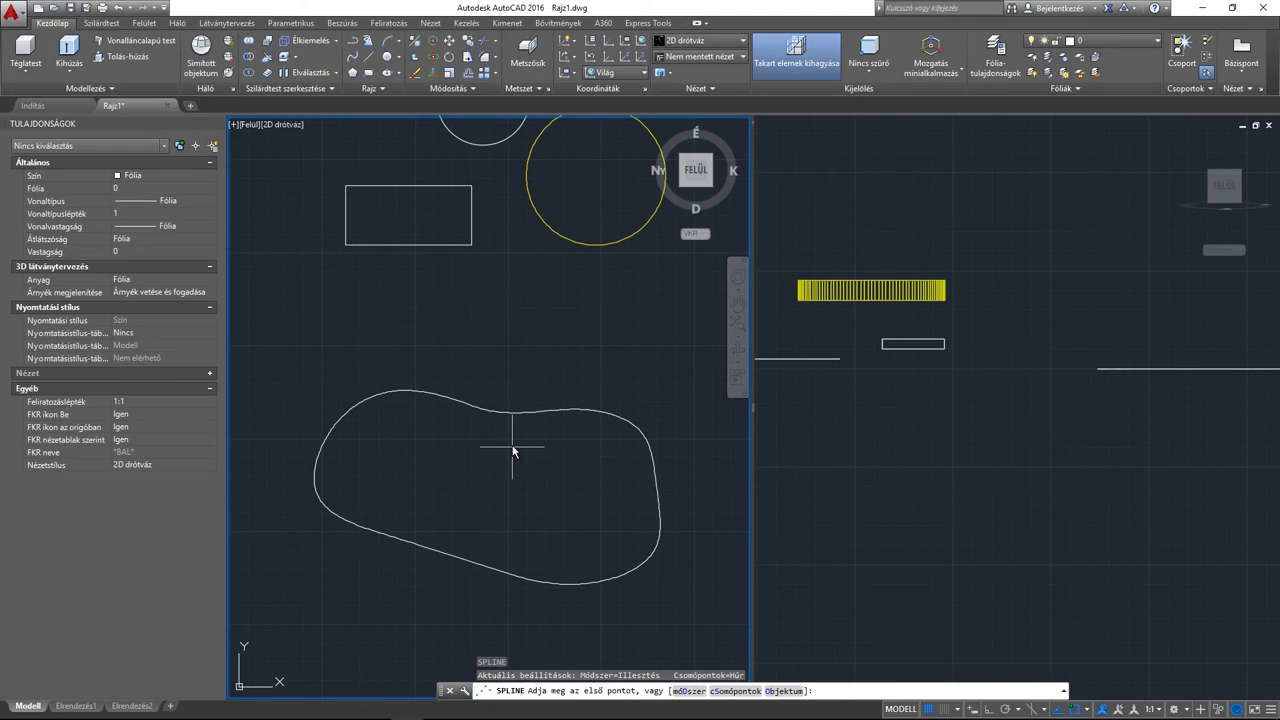
{"action": "left_click", "coordinate": [510, 442]}
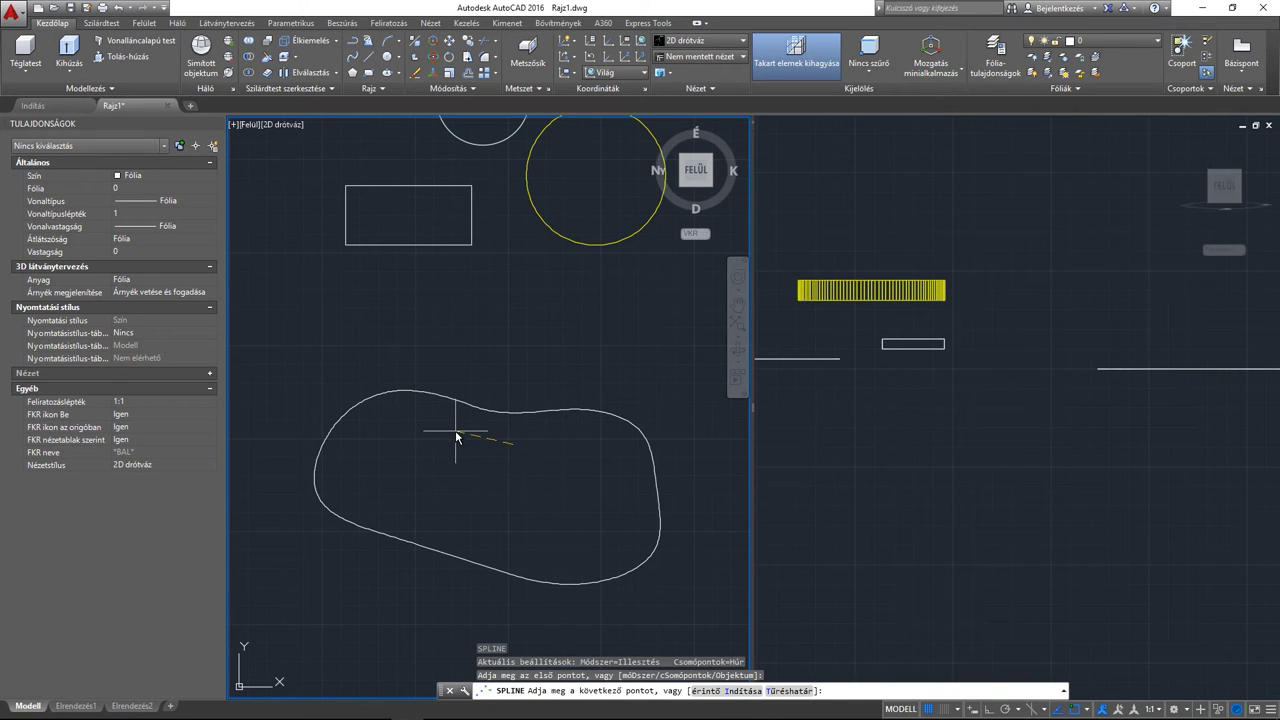
{"action": "key", "text": "Return"}
{"action": "key", "text": "Return"}
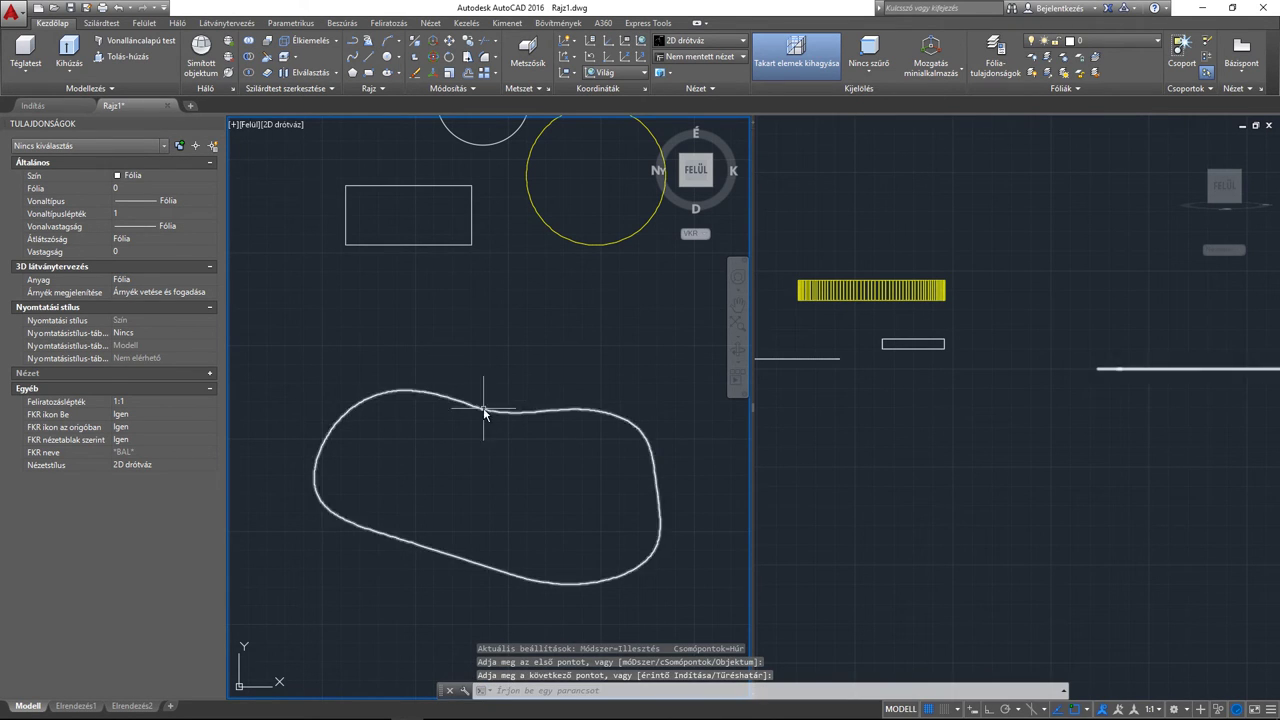
{"action": "left_click", "coordinate": [486, 412]}
{"action": "scroll", "coordinate": [663, 434], "scroll_direction": "up", "scroll_amount": 2}
Activate the right viewport and pan it to frame the new contour.
{"action": "middle_click_drag", "start_coordinate": [663, 434], "coordinate": [517, 446]}
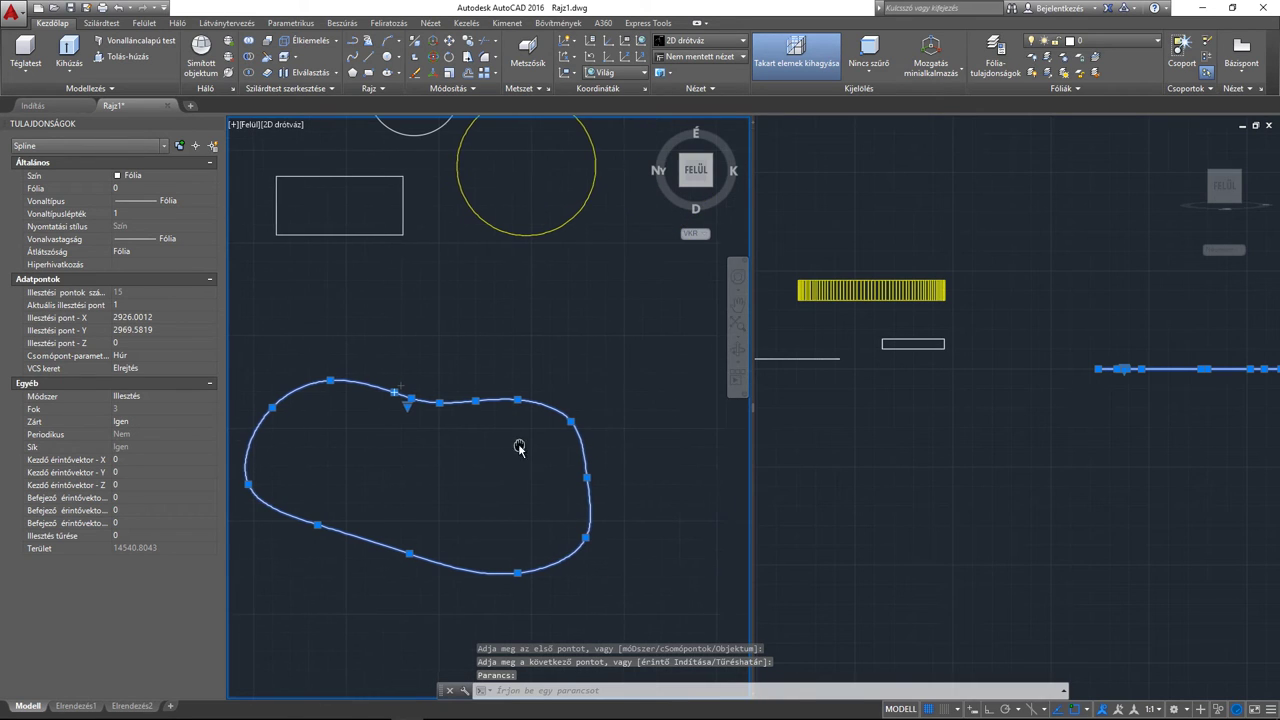
{"action": "left_click", "coordinate": [994, 457]}
{"action": "scroll", "coordinate": [1098, 461], "scroll_direction": "down", "scroll_amount": 2}
{"action": "middle_click_drag", "start_coordinate": [1100, 449], "coordinate": [943, 449]}
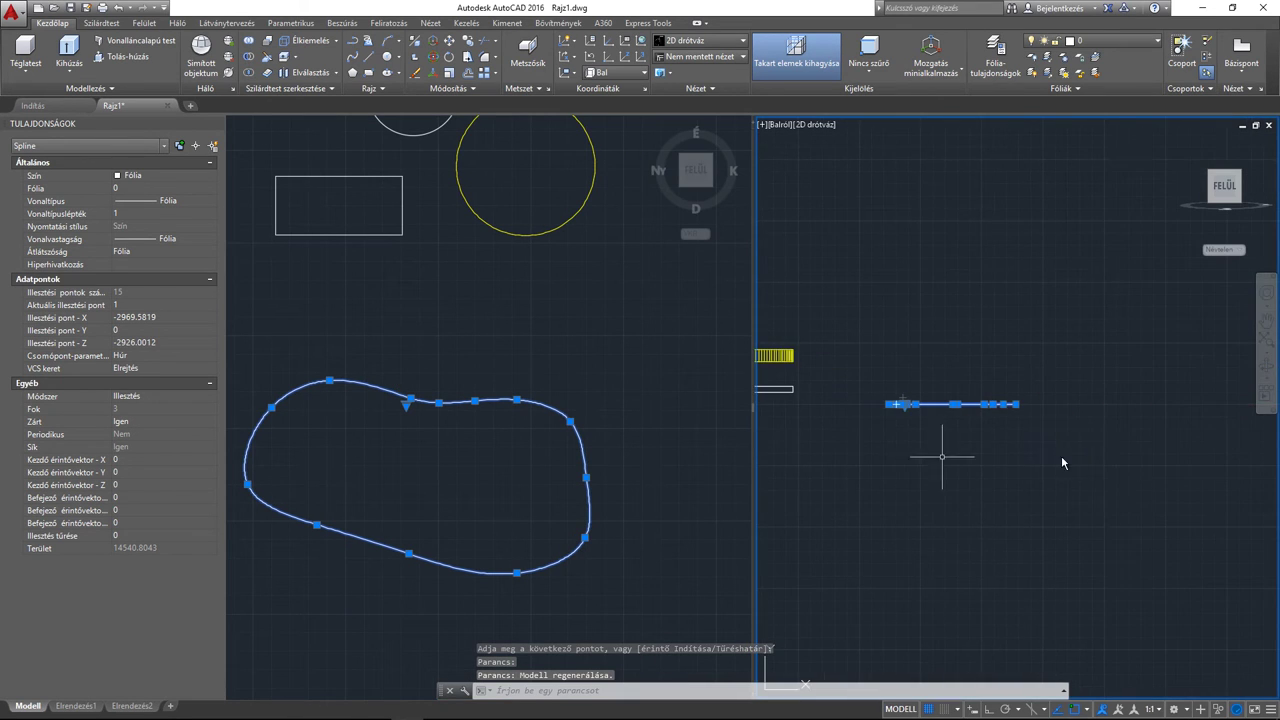
{"action": "scroll", "coordinate": [1064, 455], "scroll_direction": "up", "scroll_amount": 2}
{"action": "middle_click_drag", "start_coordinate": [1055, 429], "coordinate": [1066, 460]}
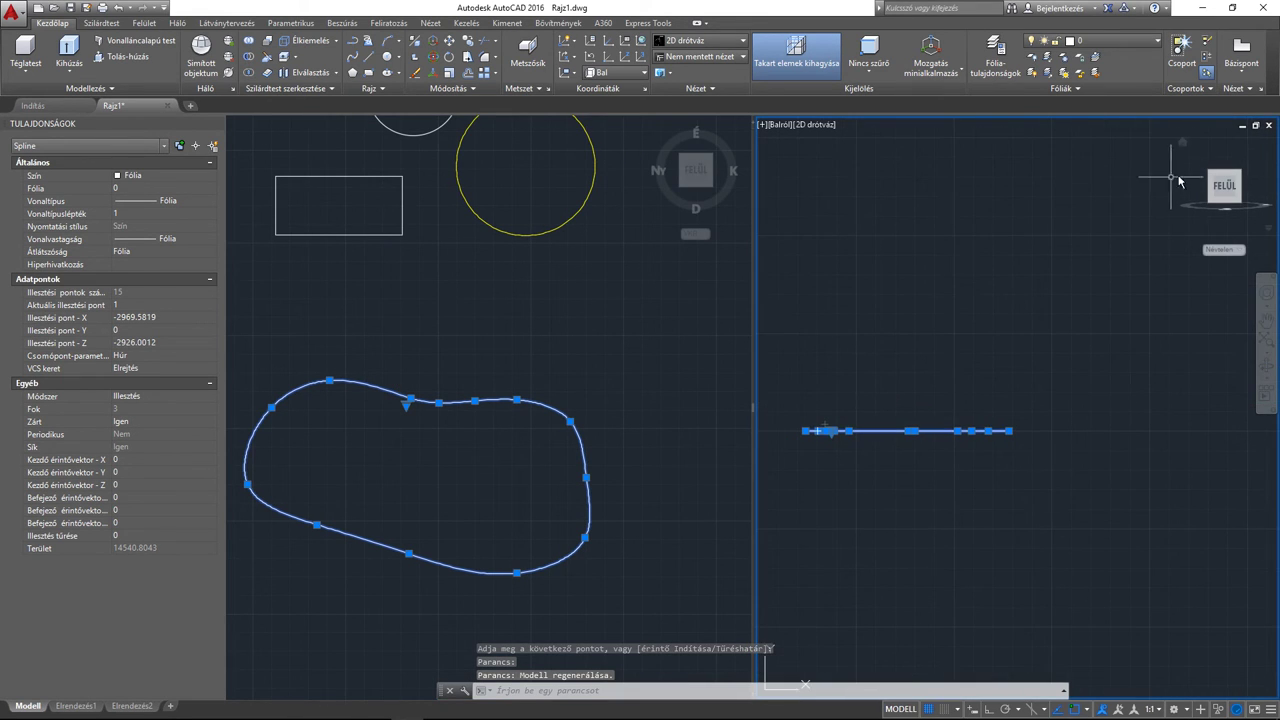
Switch the right viewport to Top, then southwest isometric, zoom in, and reactivate the top view.
{"action": "left_click", "coordinate": [779, 124]}
{"action": "left_click", "coordinate": [818, 158]}
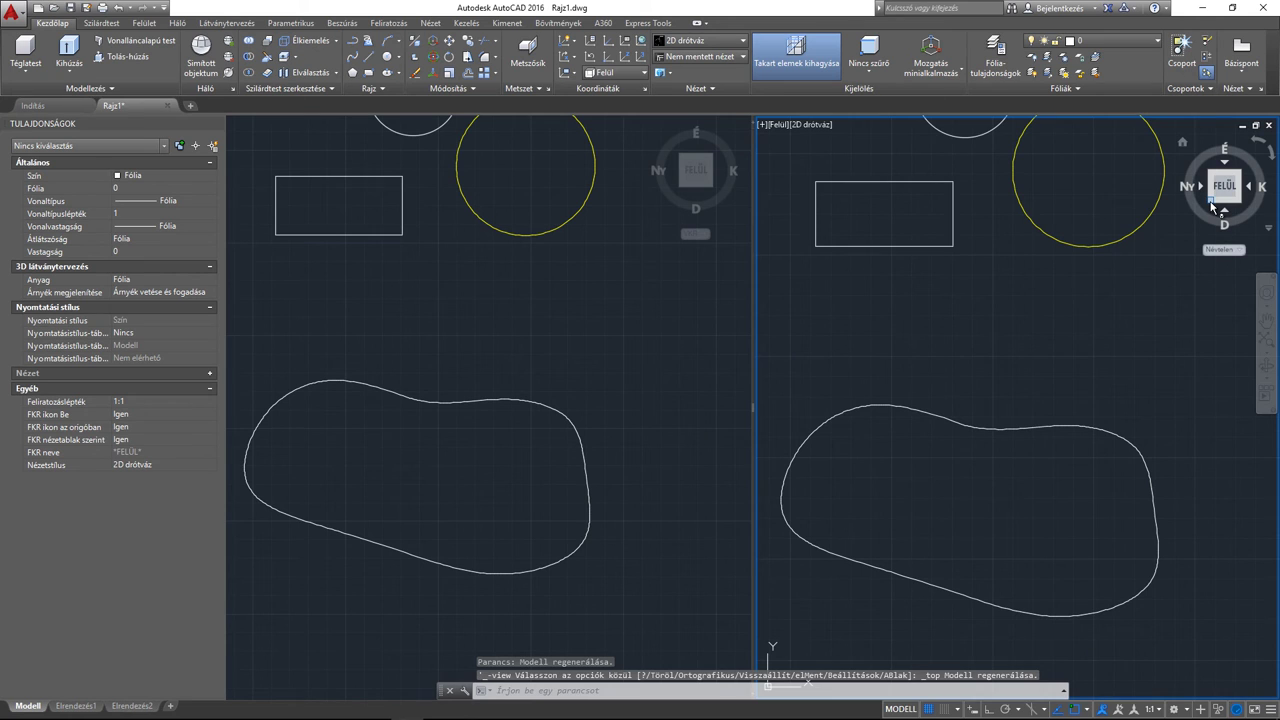
{"action": "left_click", "coordinate": [1212, 205]}
{"action": "middle_click_drag", "start_coordinate": [1048, 520], "coordinate": [1077, 484], "text": "shift"}
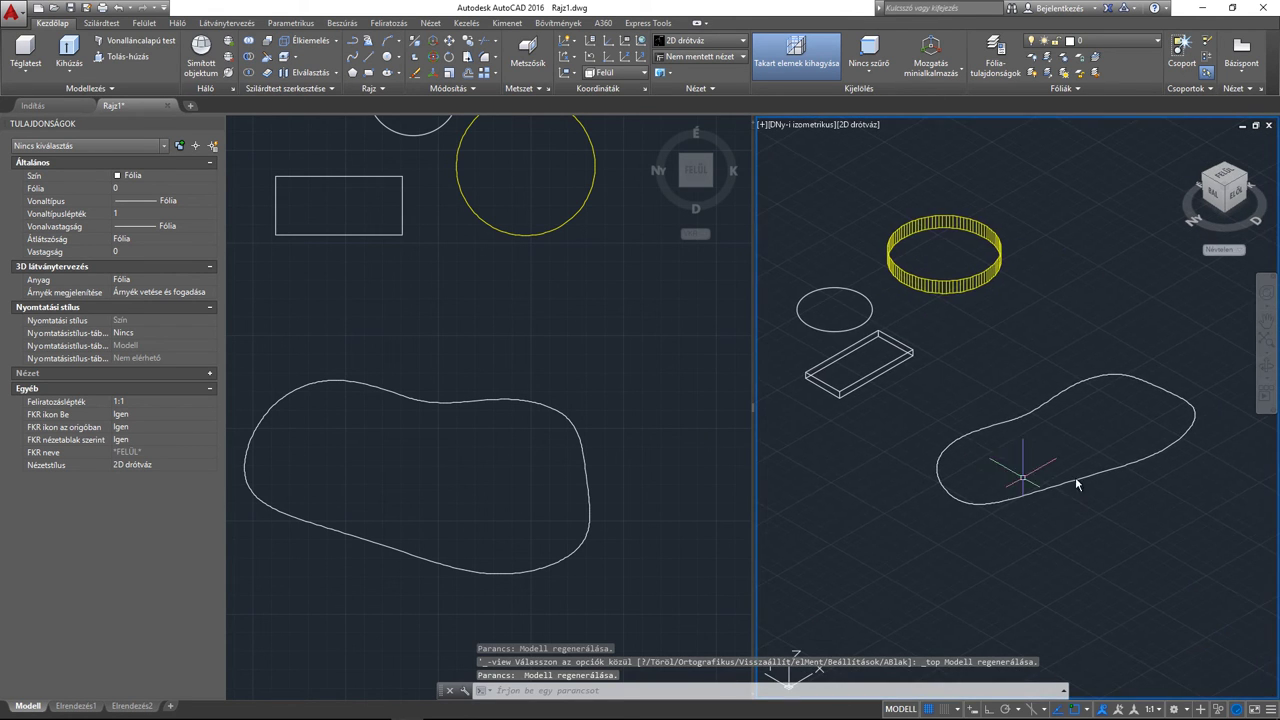
{"action": "scroll", "coordinate": [1088, 471], "scroll_direction": "up", "scroll_amount": 2}
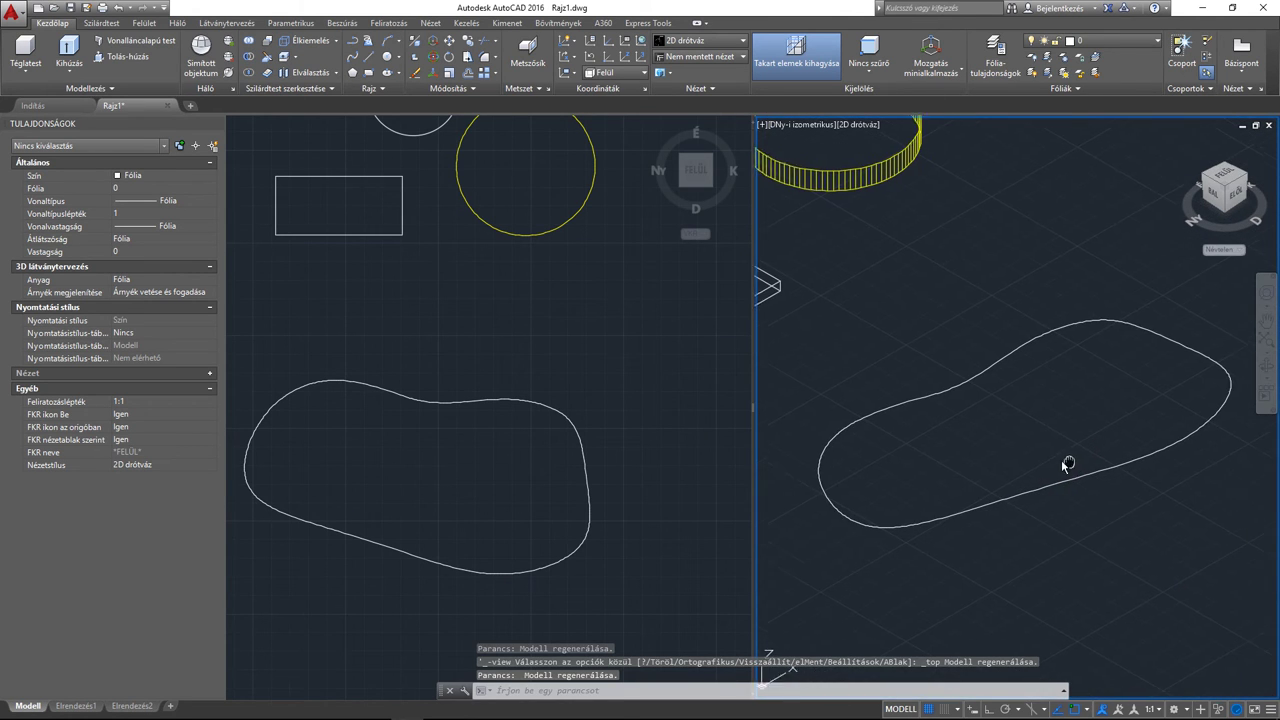
{"action": "left_click", "coordinate": [418, 541]}
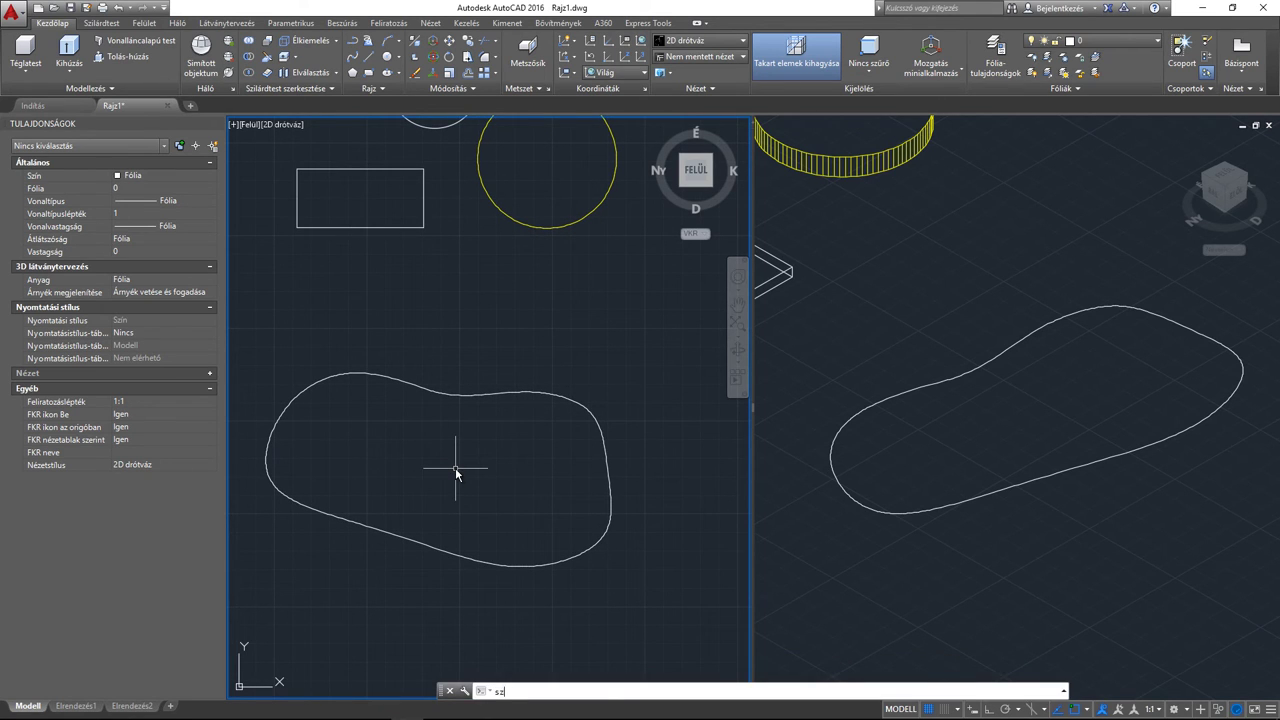
Set the default elevation to 50 with thickness 0 via ELEV.
{"action": "type", "text": "t"}
{"action": "key", "text": "Return"}
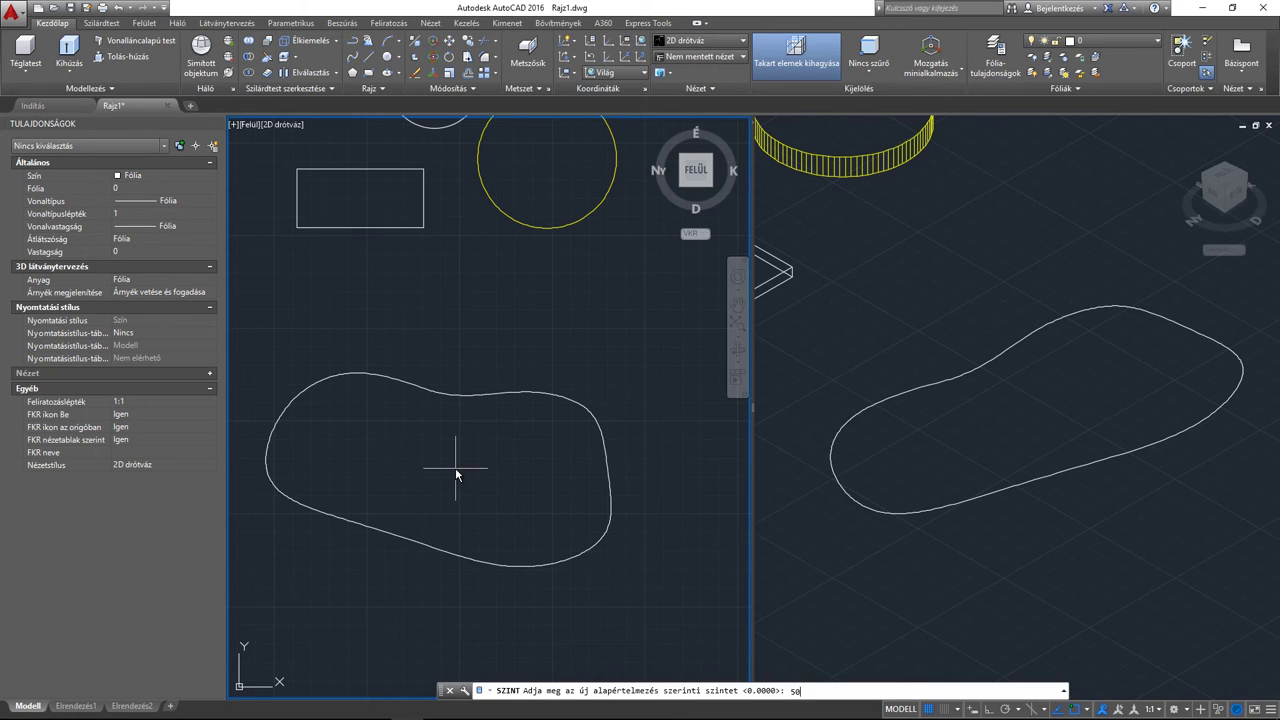
{"action": "key", "text": "Return"}
{"action": "scroll", "coordinate": [424, 416], "scroll_direction": "up", "scroll_amount": 2}
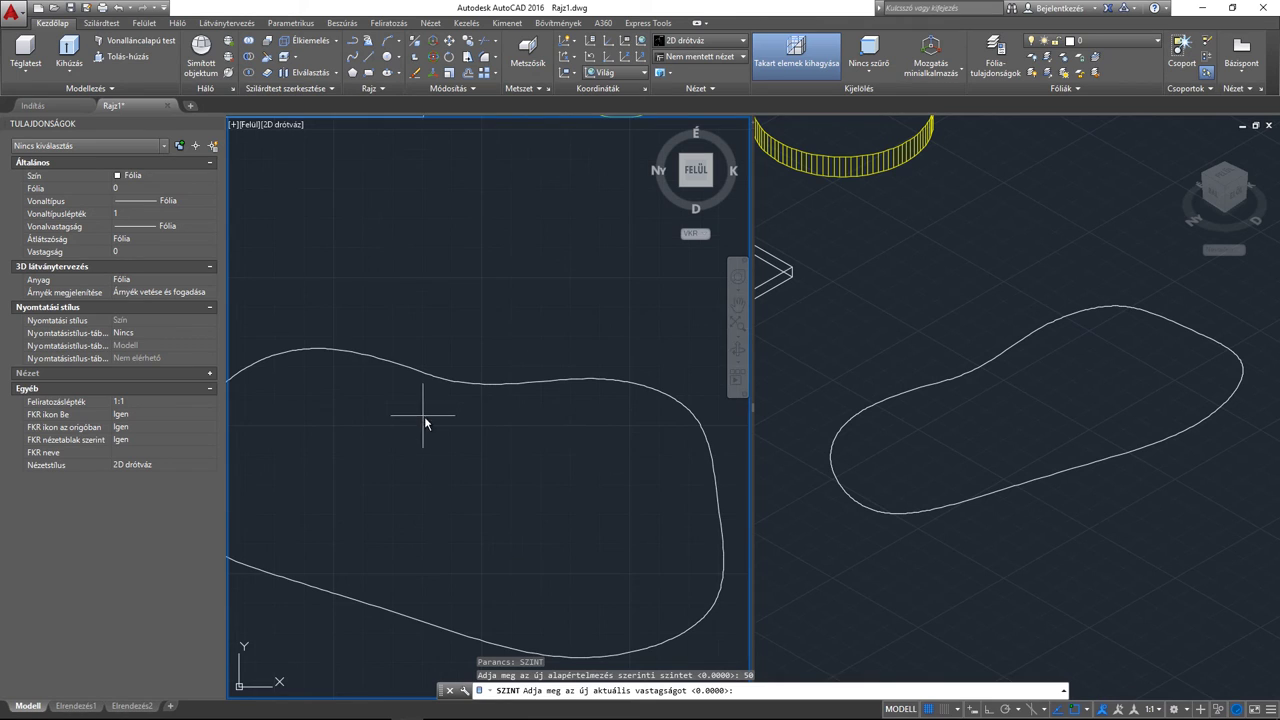
{"action": "key", "text": "Return"}
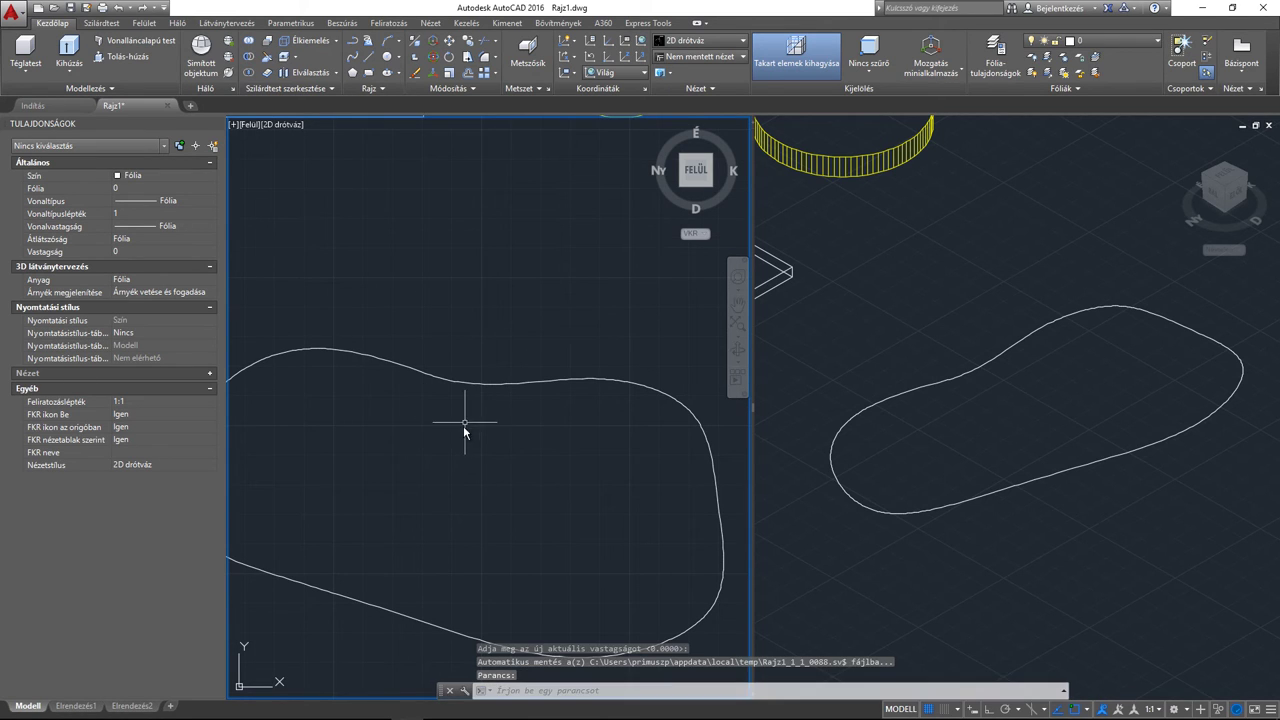
Start a spline inside the first loop and place its first points down the left side.
{"action": "type", "text": "spl"}
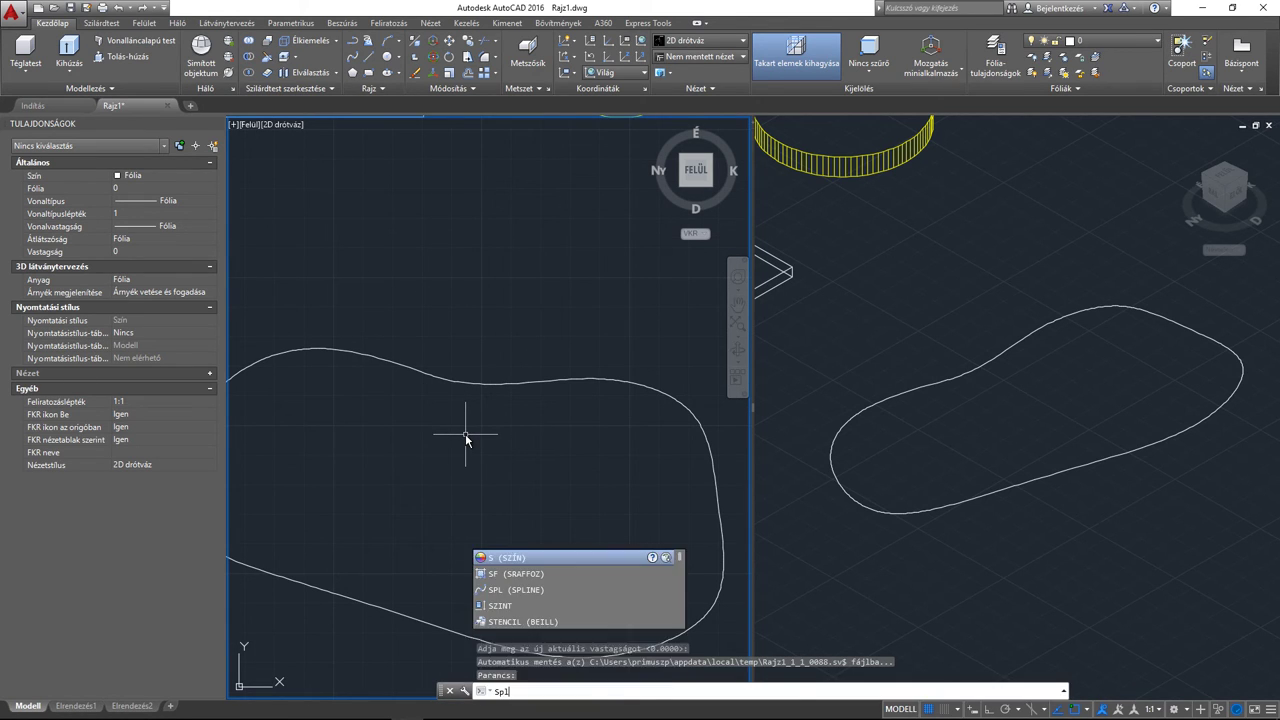
{"action": "key", "text": "Return"}
{"action": "mouse_move", "coordinate": [479, 433]}
{"action": "middle_mouse_down"}
{"action": "mouse_move", "coordinate": [553, 433]}
{"action": "mouse_move", "coordinate": [485, 427]}
{"action": "middle_mouse_up"}
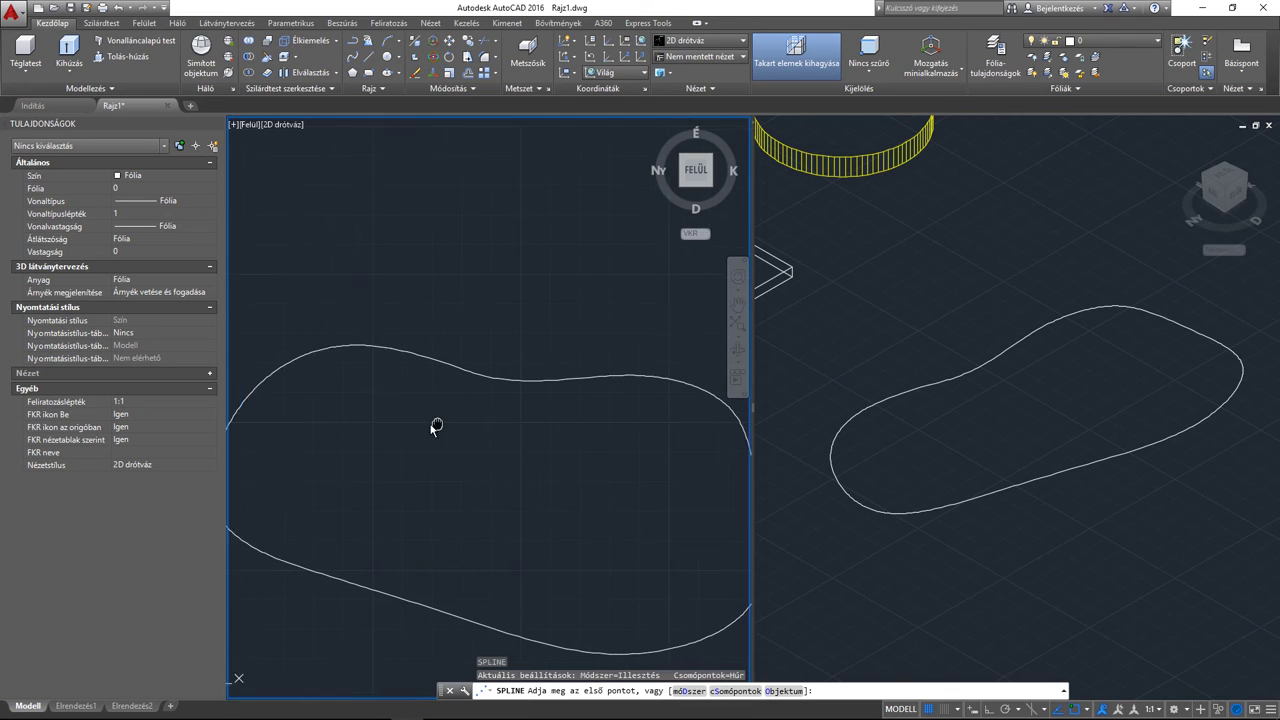
{"action": "left_click", "coordinate": [506, 419]}
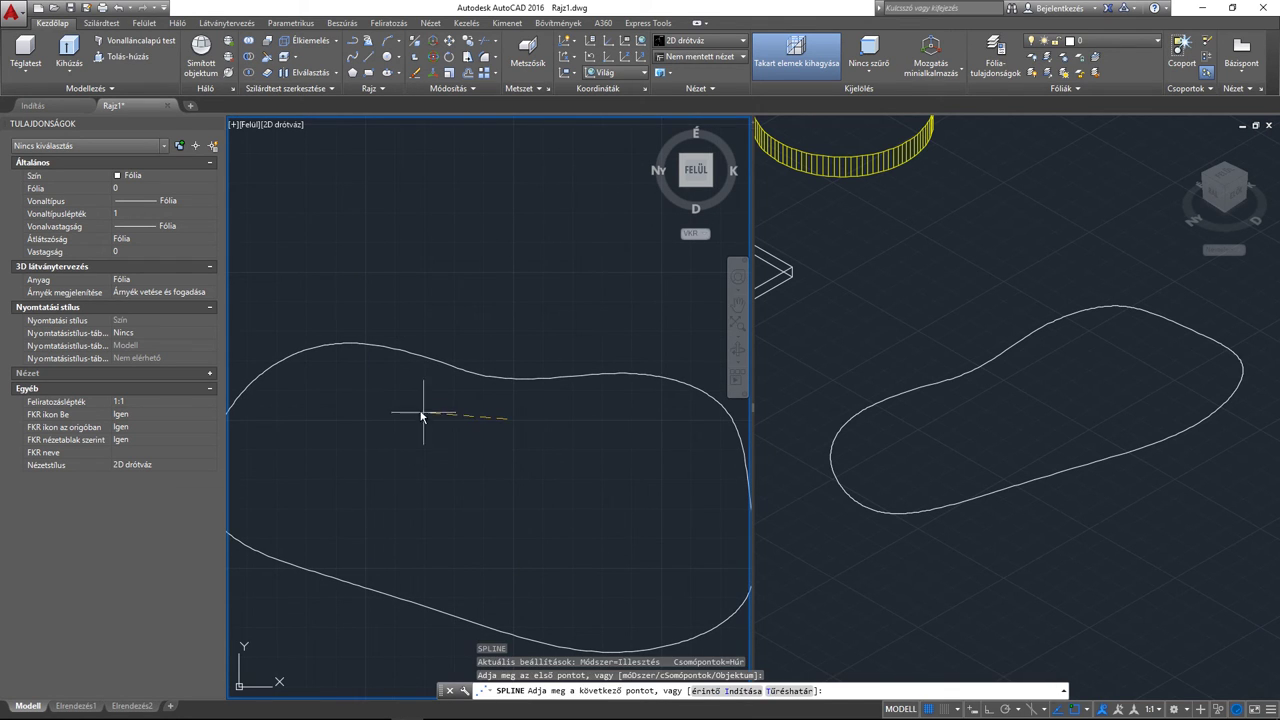
{"action": "left_click", "coordinate": [370, 403]}
{"action": "left_click", "coordinate": [286, 442]}
{"action": "left_click", "coordinate": [282, 474]}
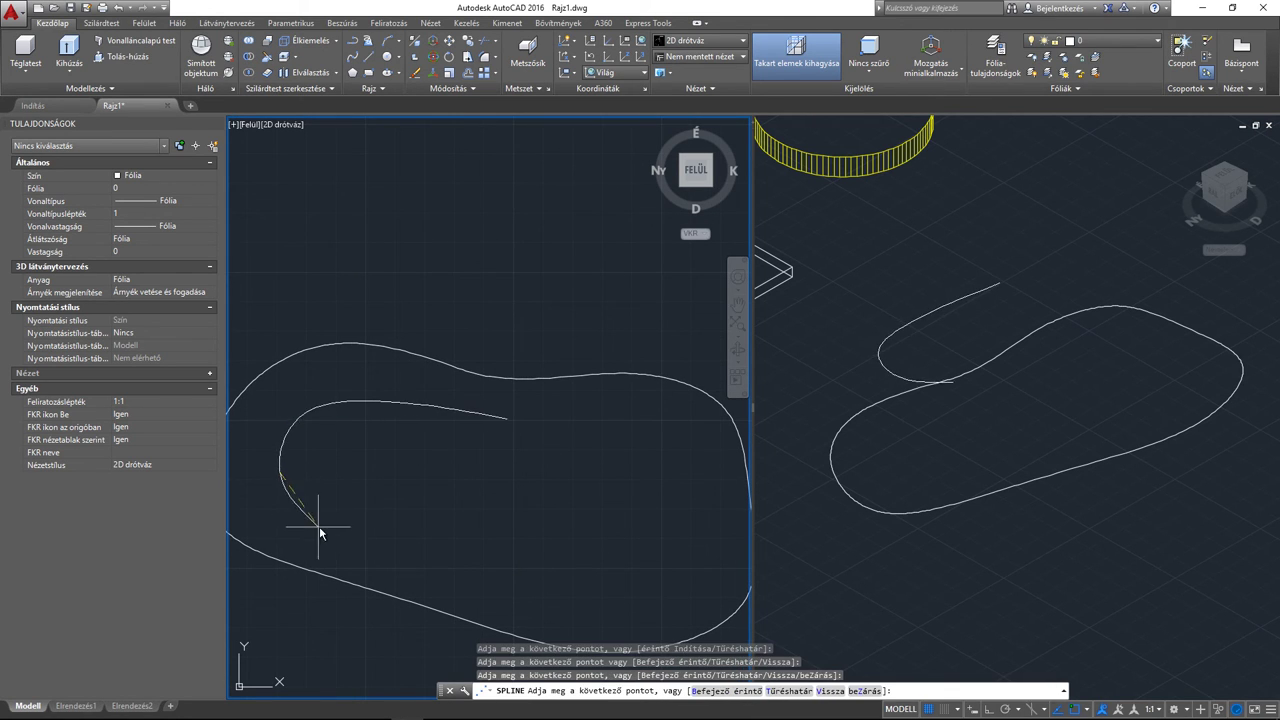
Continue the inner contour along the bottom, right side and top, then end the spline.
{"action": "middle_click_drag", "start_coordinate": [508, 600], "coordinate": [447, 558]}
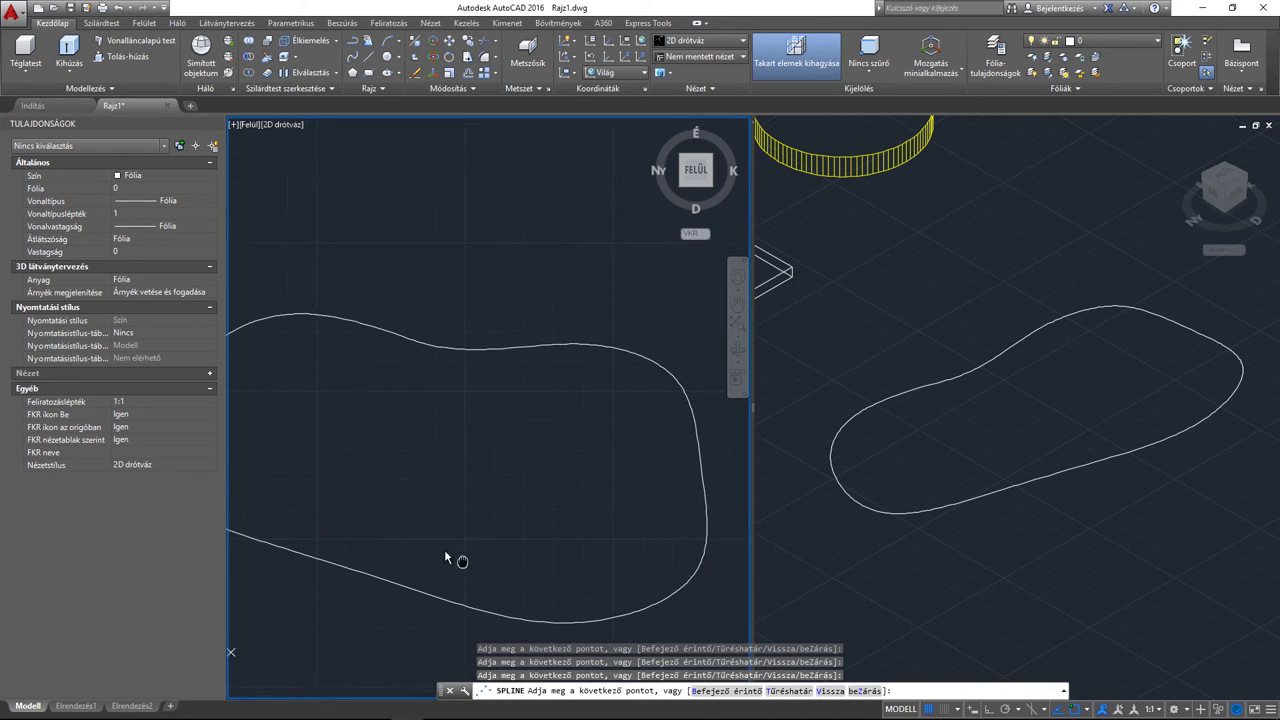
{"action": "left_click", "coordinate": [598, 551]}
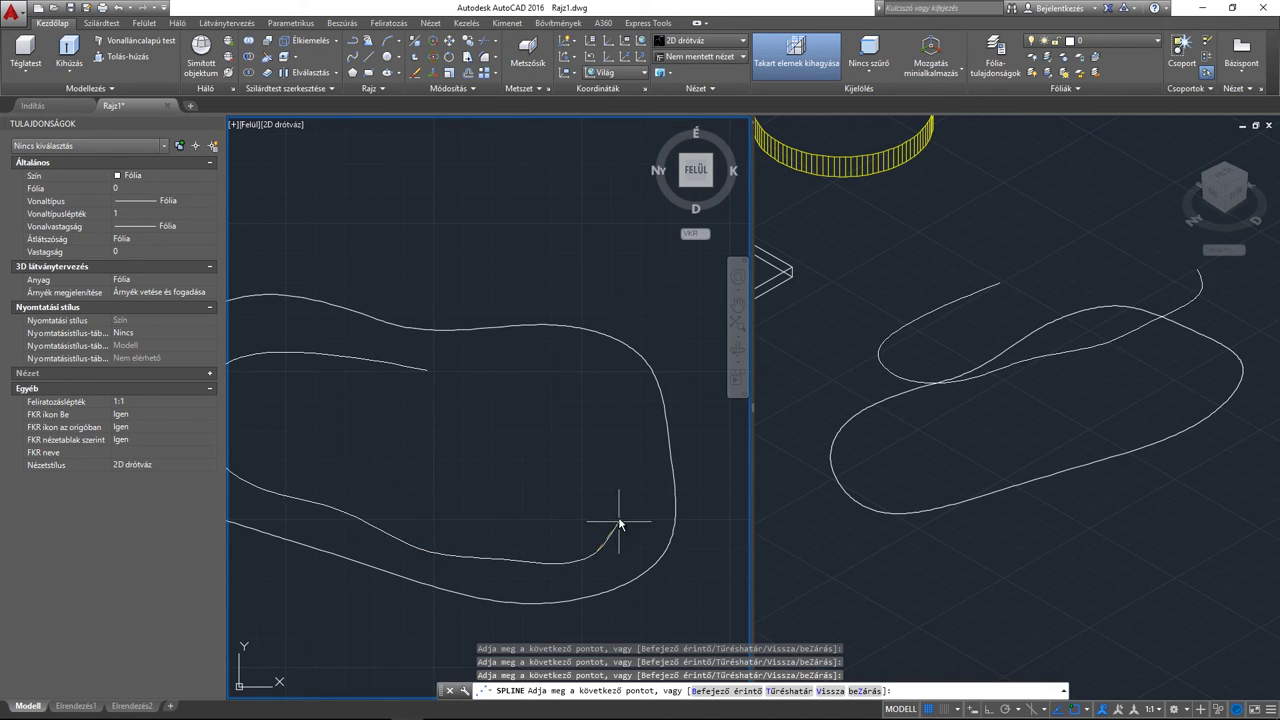
{"action": "left_click", "coordinate": [620, 488]}
{"action": "left_click", "coordinate": [576, 398]}
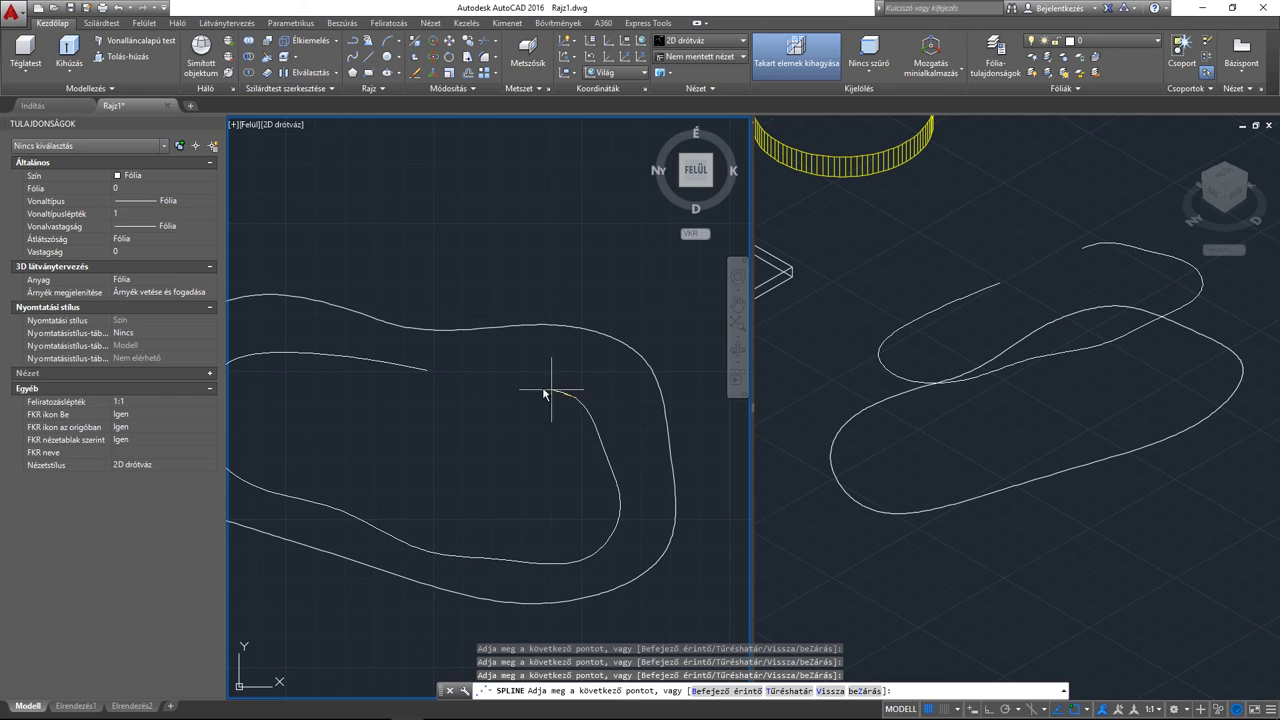
{"action": "left_click", "coordinate": [538, 379]}
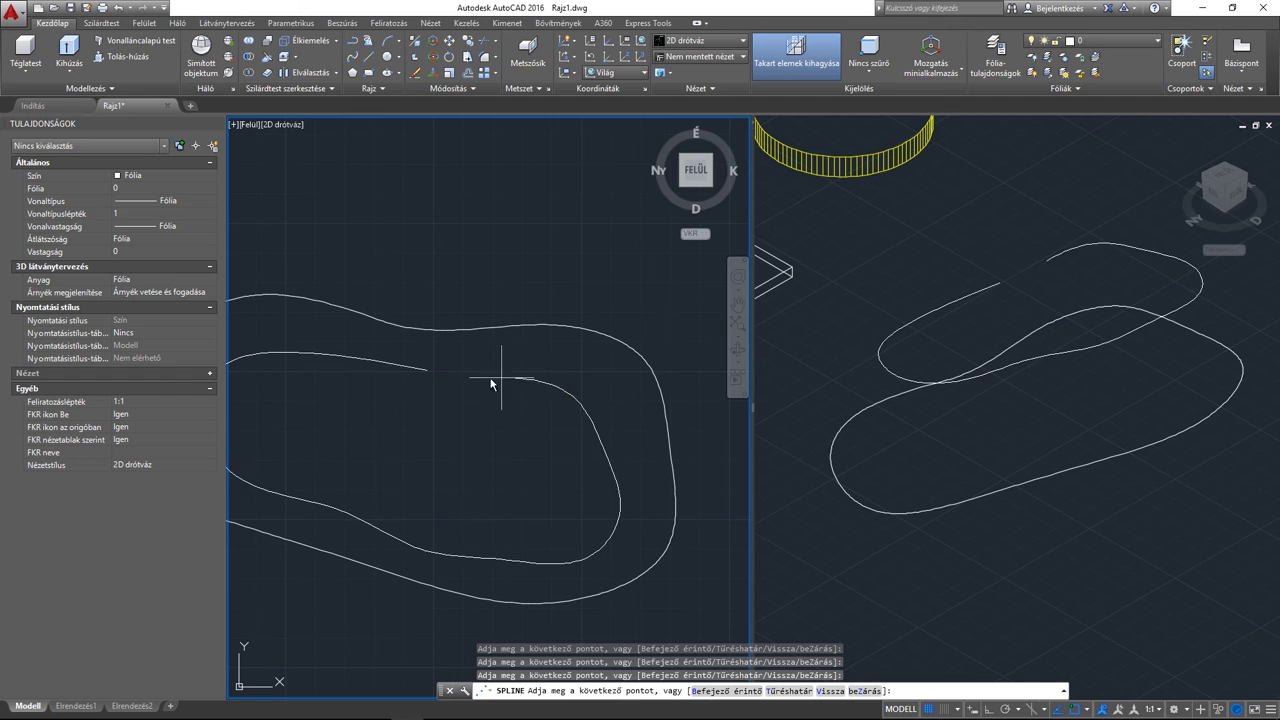
{"action": "left_click", "coordinate": [426, 373]}
{"action": "key", "text": "Return"}
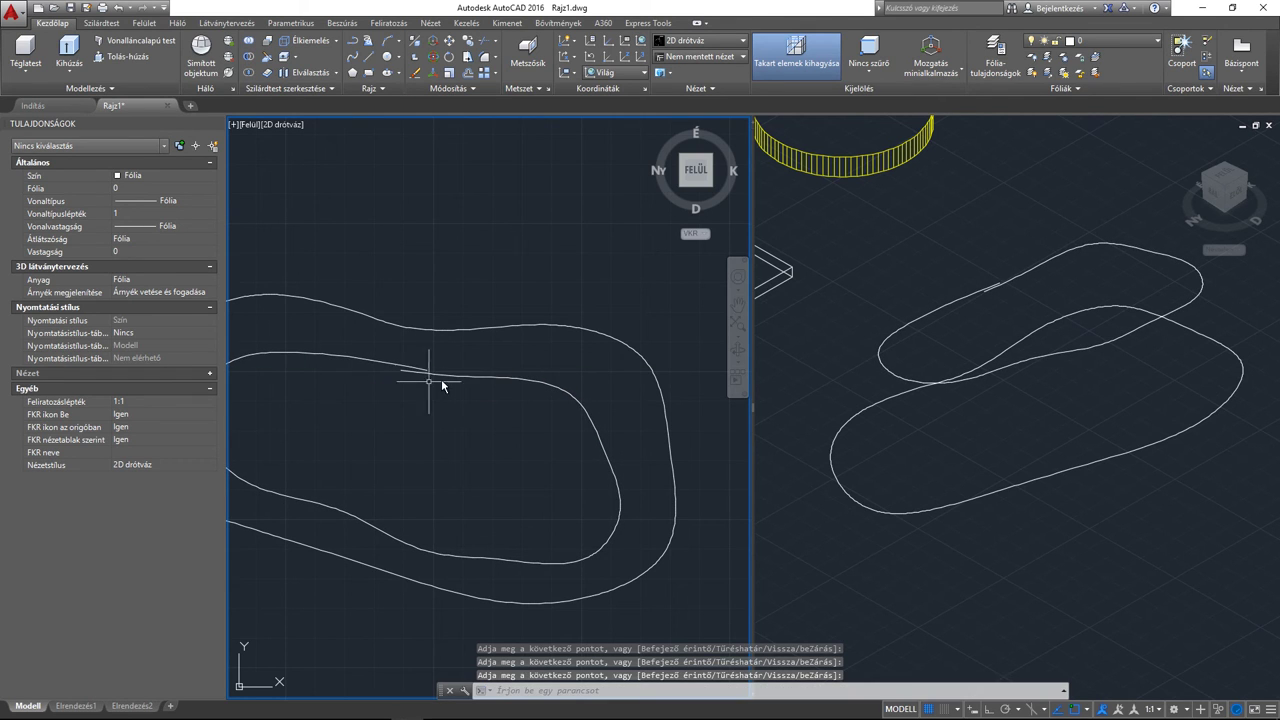
Drag the inner spline's end grip onto its start point to close the loop.
{"action": "left_click", "coordinate": [443, 378]}
{"action": "scroll", "coordinate": [395, 372], "scroll_direction": "up", "scroll_amount": 3}
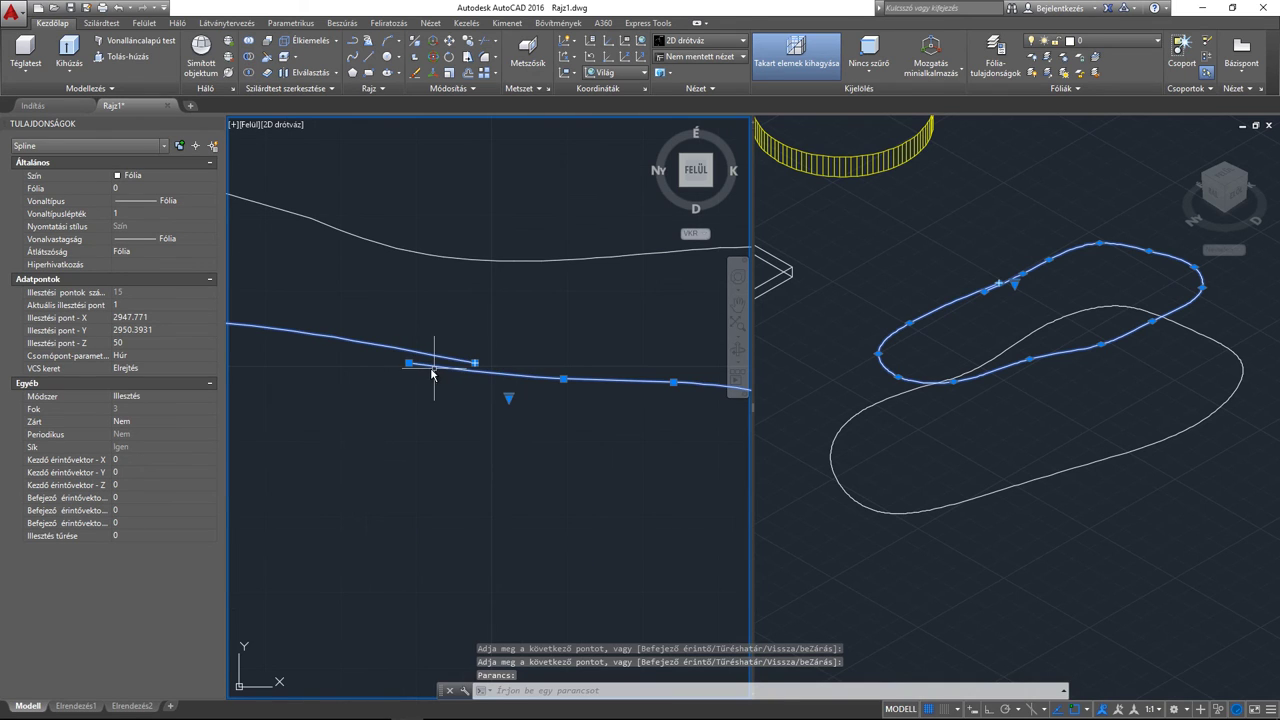
{"action": "left_click", "coordinate": [409, 363]}
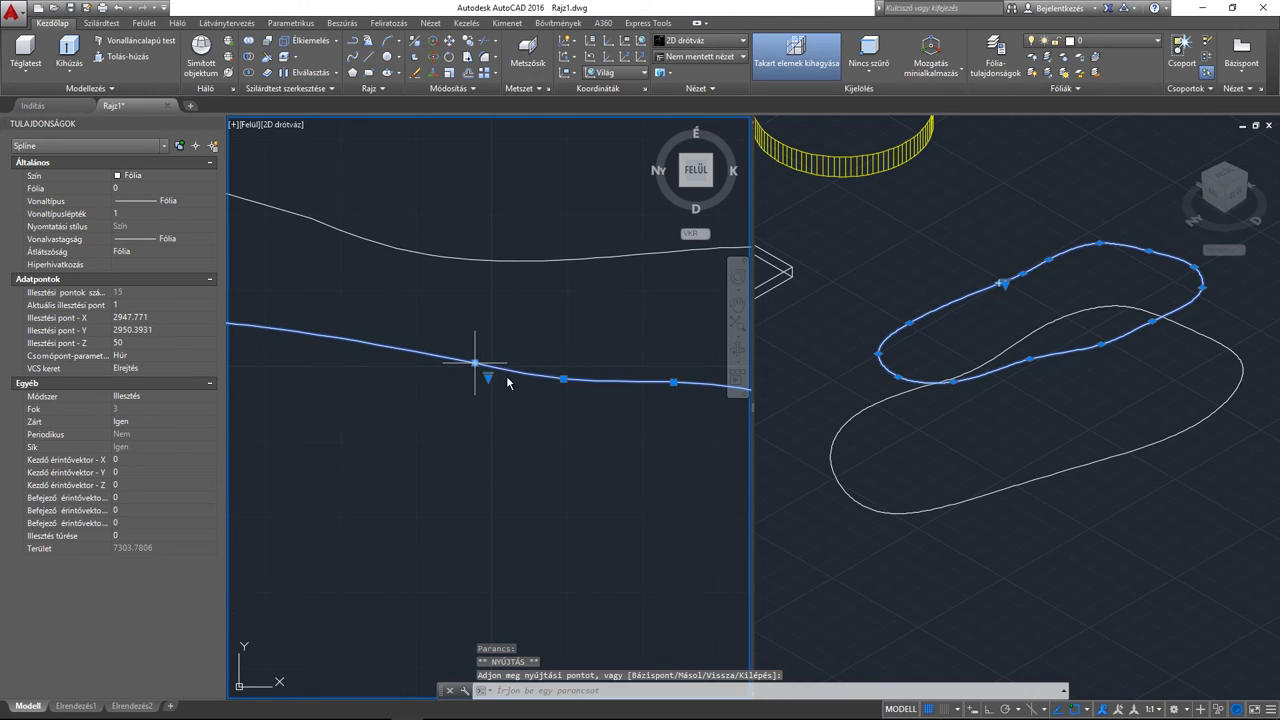
{"action": "left_click", "coordinate": [563, 379]}
{"action": "left_click", "coordinate": [567, 378]}
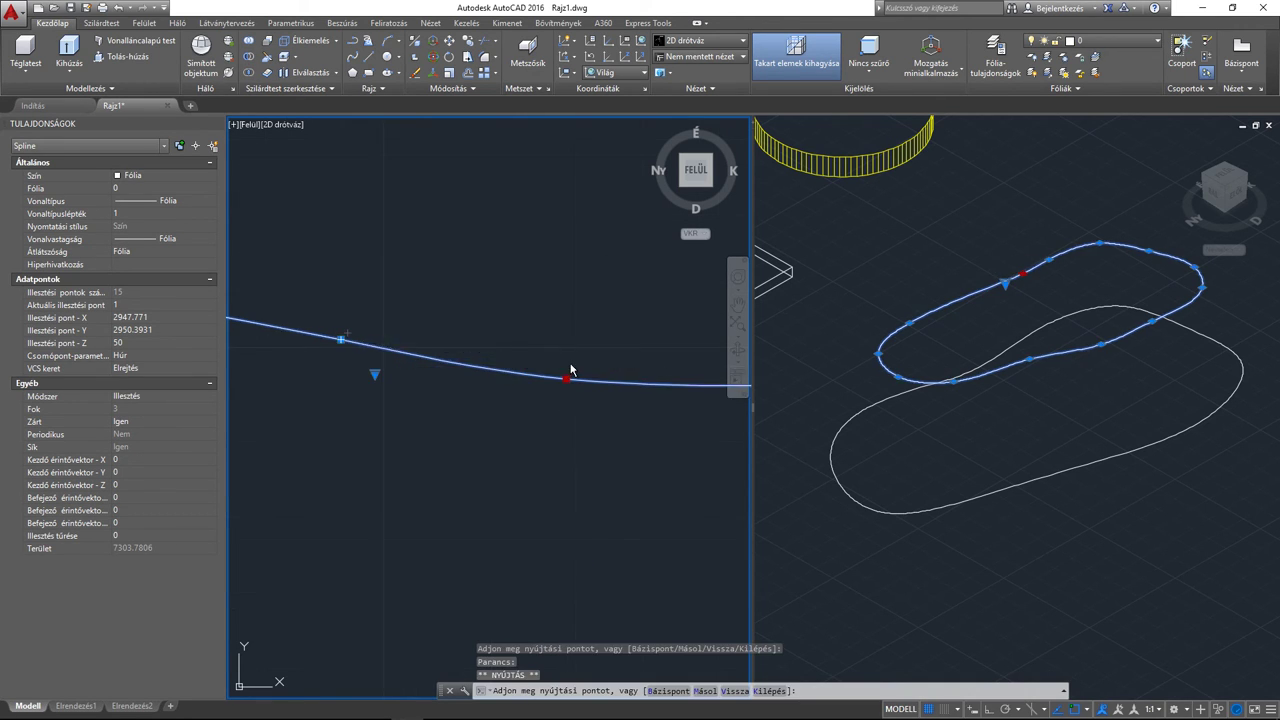
{"action": "key", "text": "Escape"}
{"action": "key", "text": "Escape"}
{"action": "scroll", "coordinate": [484, 400], "scroll_direction": "down", "scroll_amount": 3}
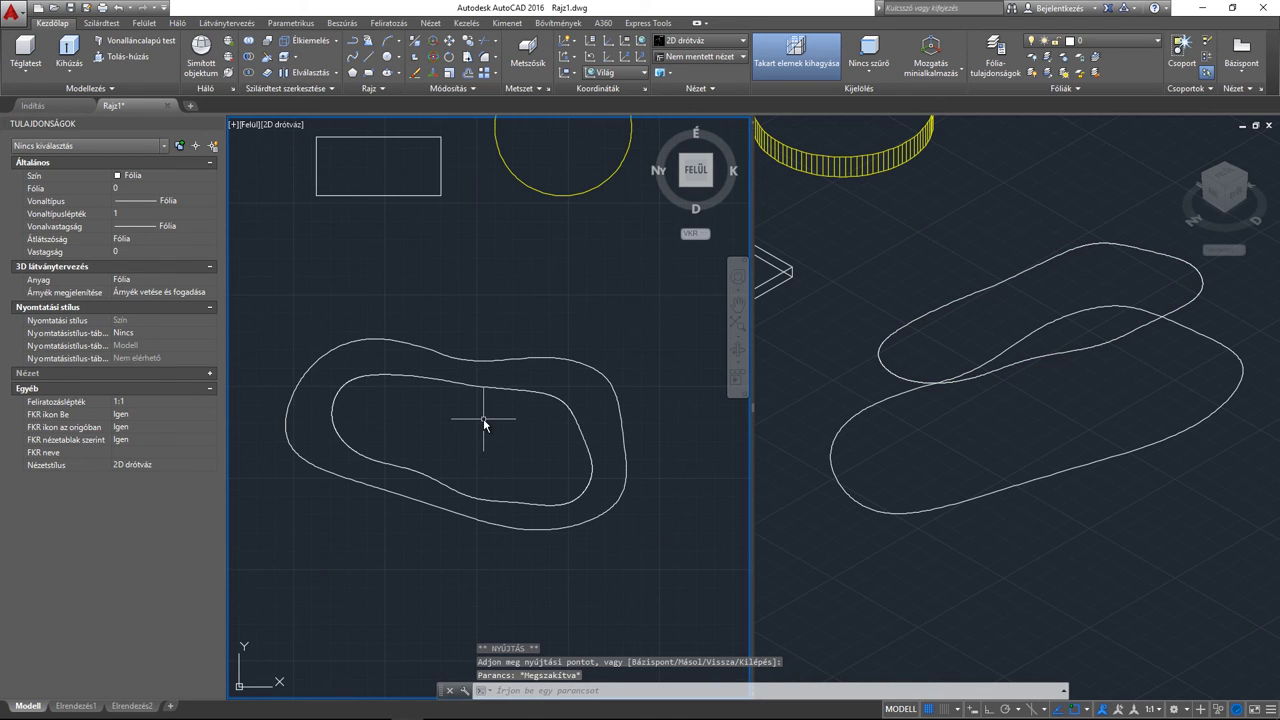
Set the default drawing elevation to 100, keeping thickness at zero.
{"action": "type", "text": "szint"}
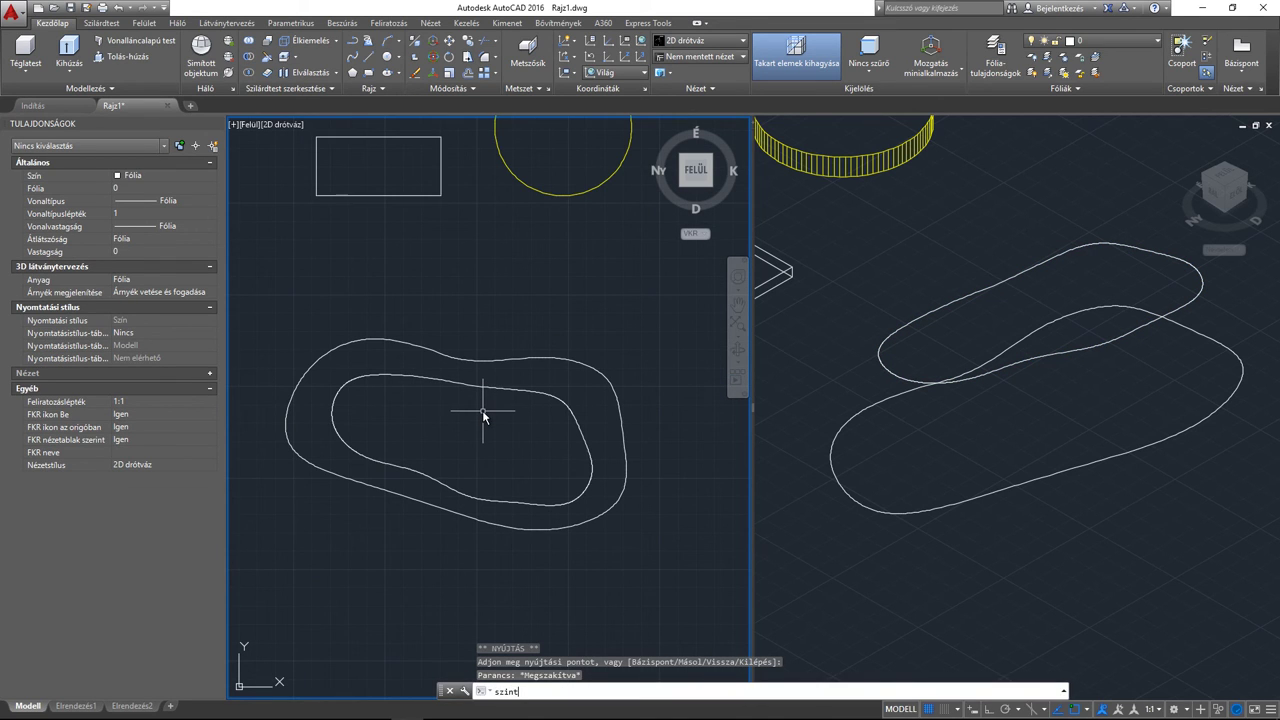
{"action": "key", "text": "Return"}
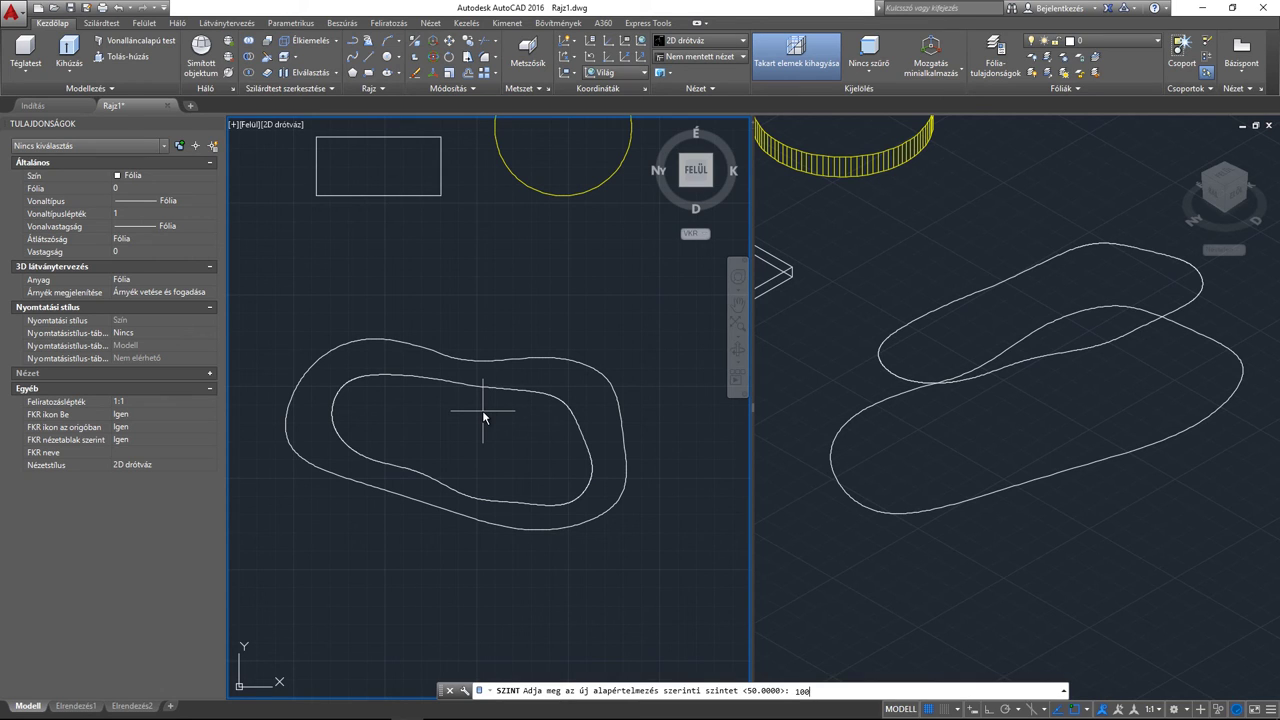
{"action": "key", "text": "Return"}
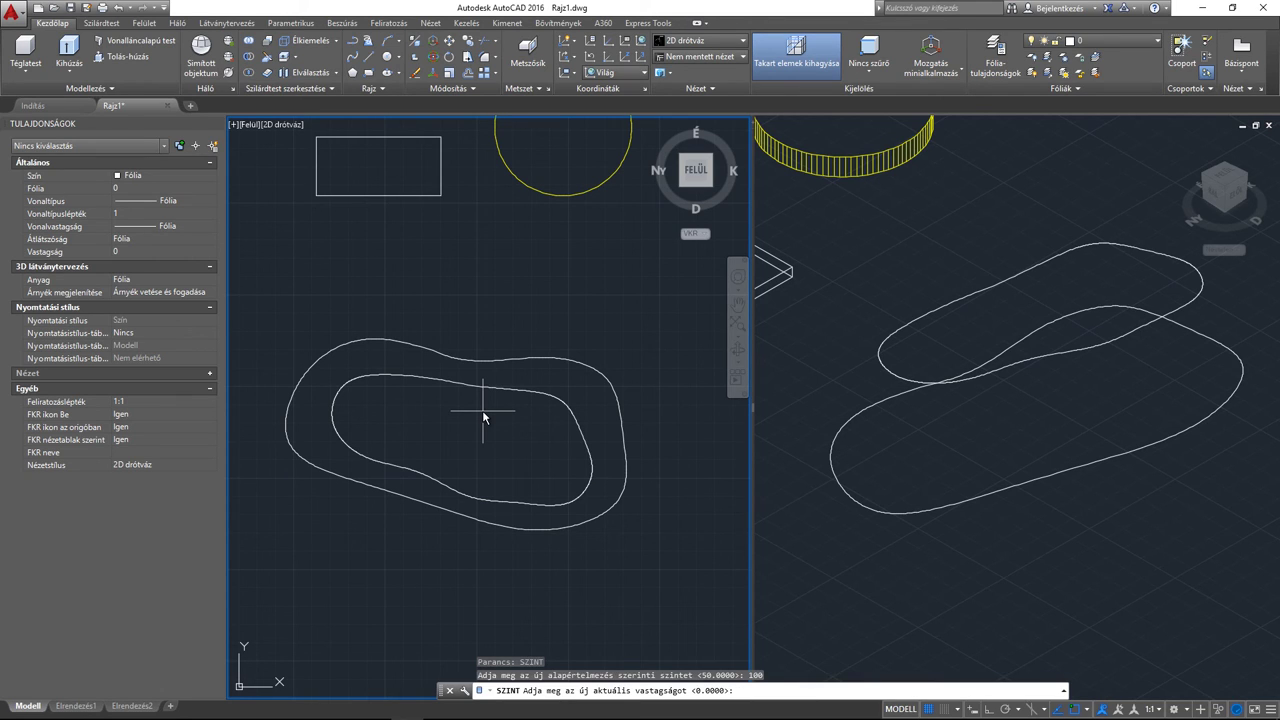
{"action": "key", "text": "Return"}
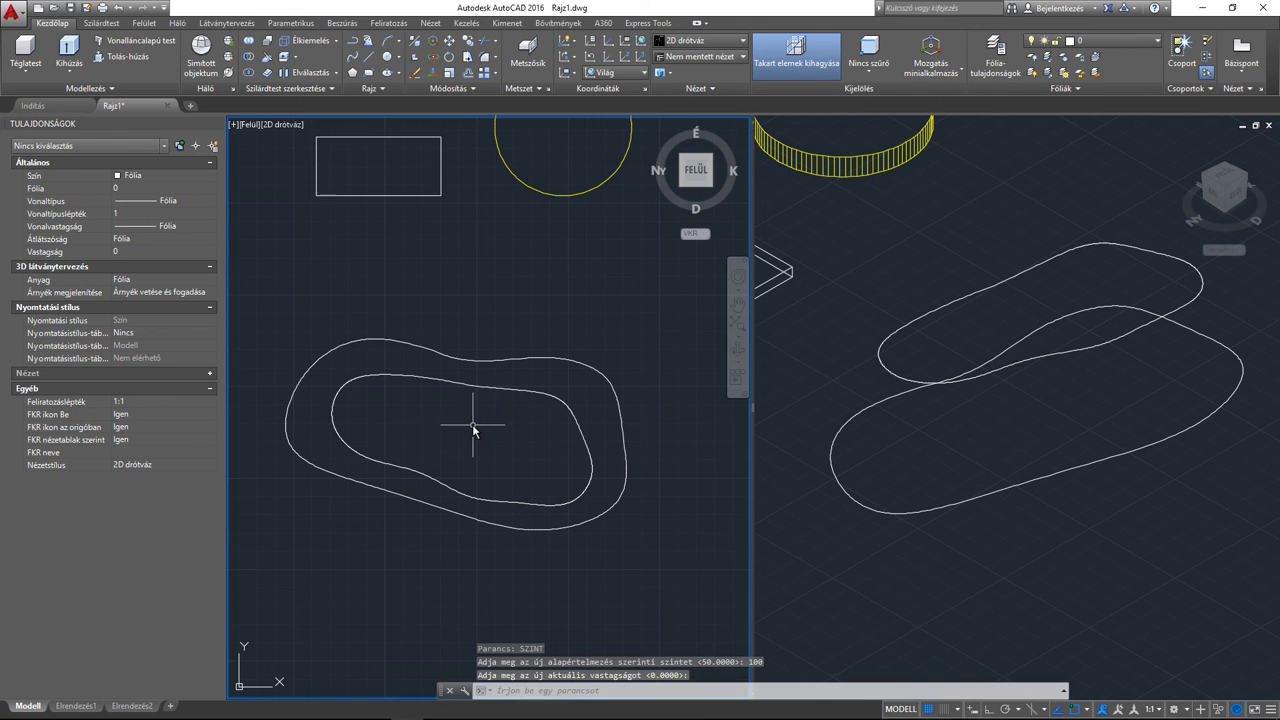
Draw a small closed spline loop inside the middle contour with SPL.
{"action": "type", "text": "spl"}
{"action": "key", "text": "Return"}
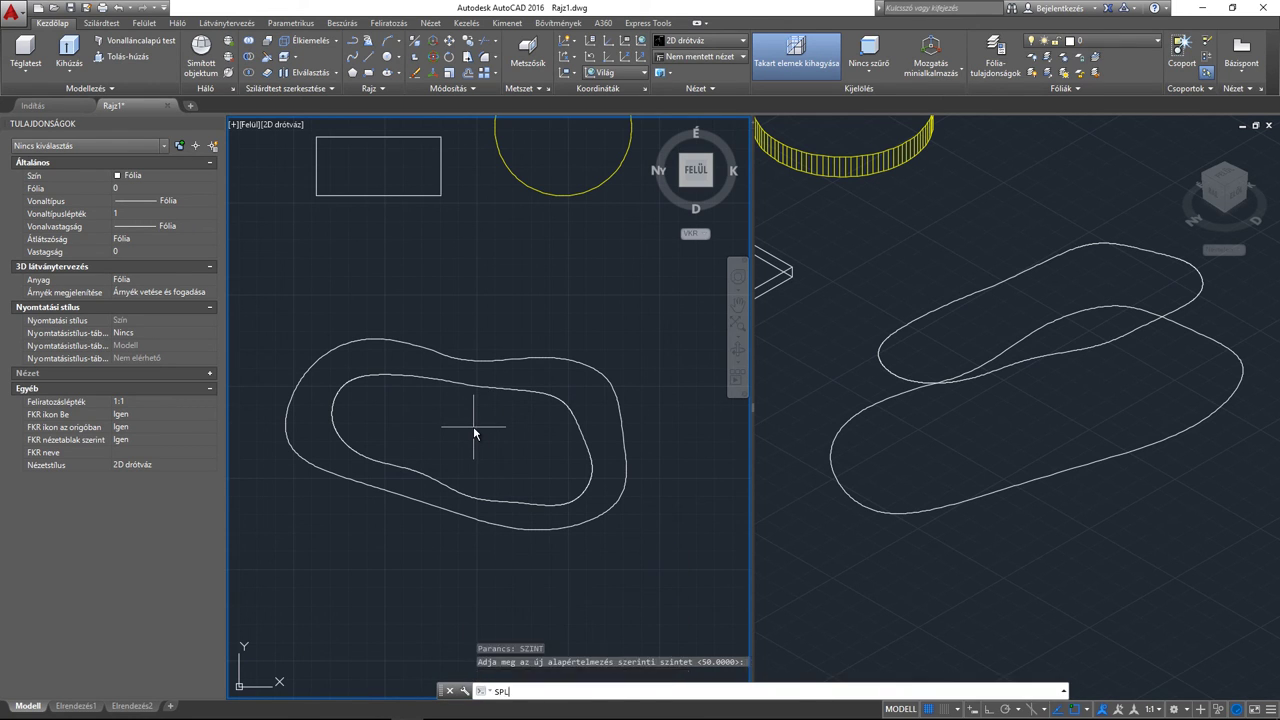
{"action": "scroll", "coordinate": [473, 428], "scroll_direction": "up", "scroll_amount": 1}
{"action": "left_click", "coordinate": [481, 422]}
{"action": "left_click", "coordinate": [388, 393]}
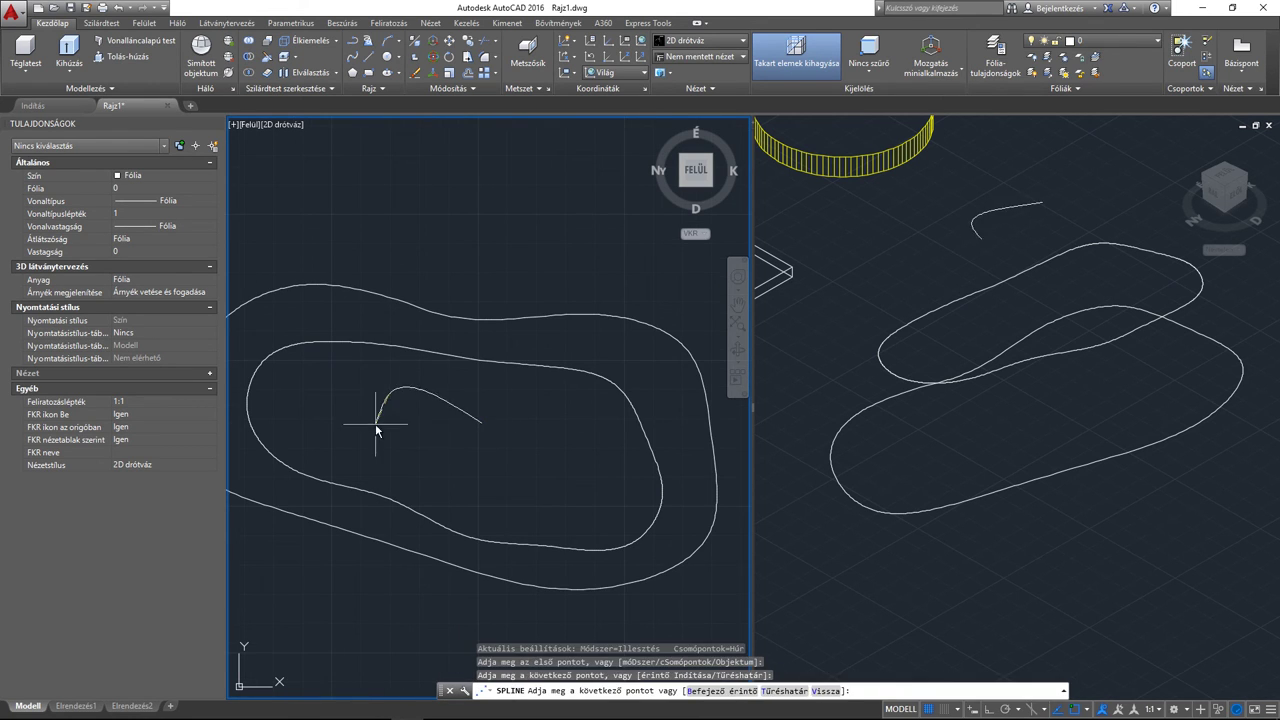
{"action": "left_click", "coordinate": [382, 440]}
{"action": "left_click", "coordinate": [437, 474]}
{"action": "left_click", "coordinate": [600, 506]}
{"action": "left_click", "coordinate": [620, 488]}
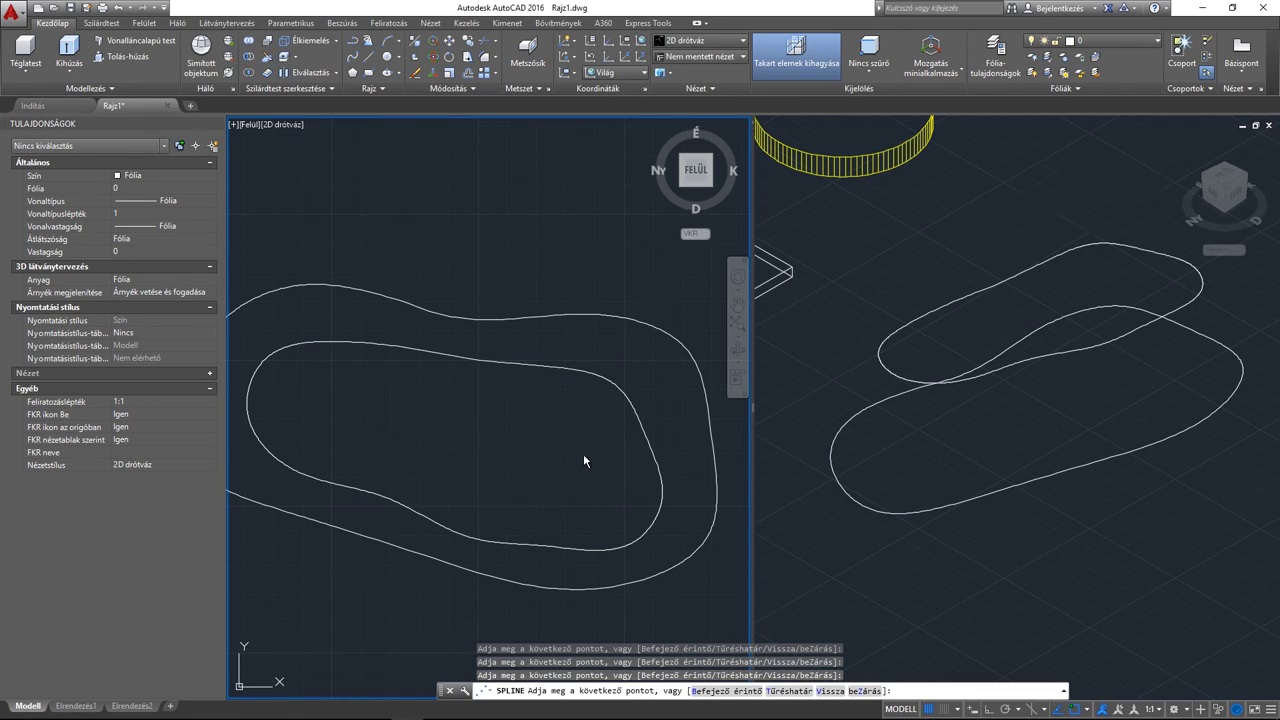
{"action": "left_click", "coordinate": [540, 443]}
{"action": "left_click", "coordinate": [481, 424]}
{"action": "key", "text": "Return"}
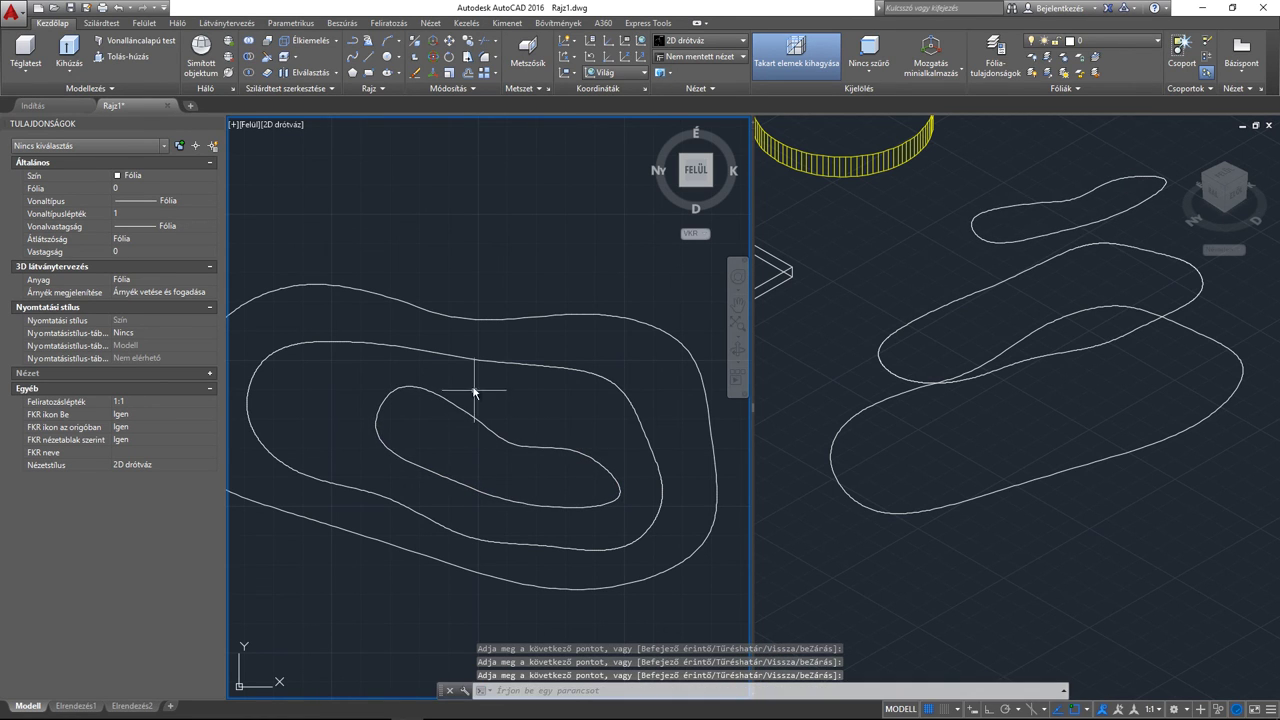
Orbit the 3D viewport to check the contours sit at elevations 0, 50 and 100.
{"action": "scroll", "coordinate": [481, 398], "scroll_direction": "down", "scroll_amount": 1}
{"action": "middle_click_drag", "start_coordinate": [481, 398], "coordinate": [486, 391]}
{"action": "left_click", "coordinate": [939, 428]}
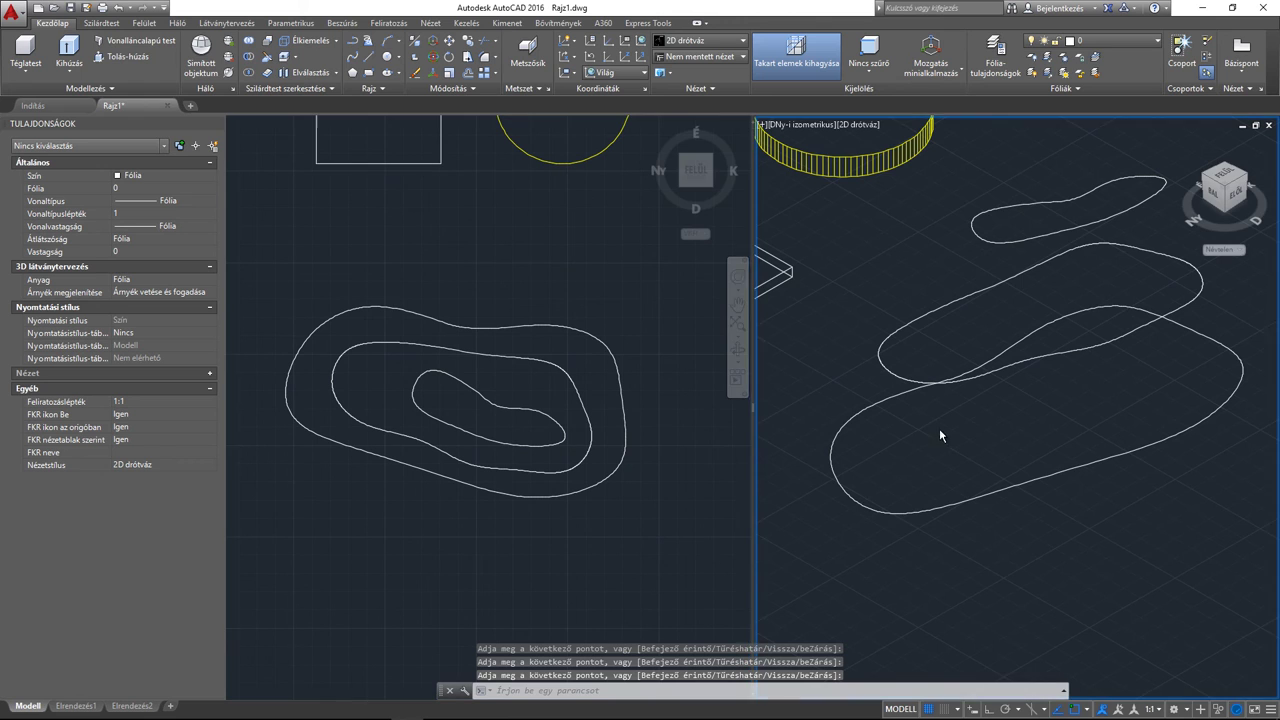
{"action": "scroll", "coordinate": [939, 428], "scroll_direction": "down", "scroll_amount": 3}
{"action": "middle_click_drag", "start_coordinate": [971, 423], "coordinate": [975, 433]}
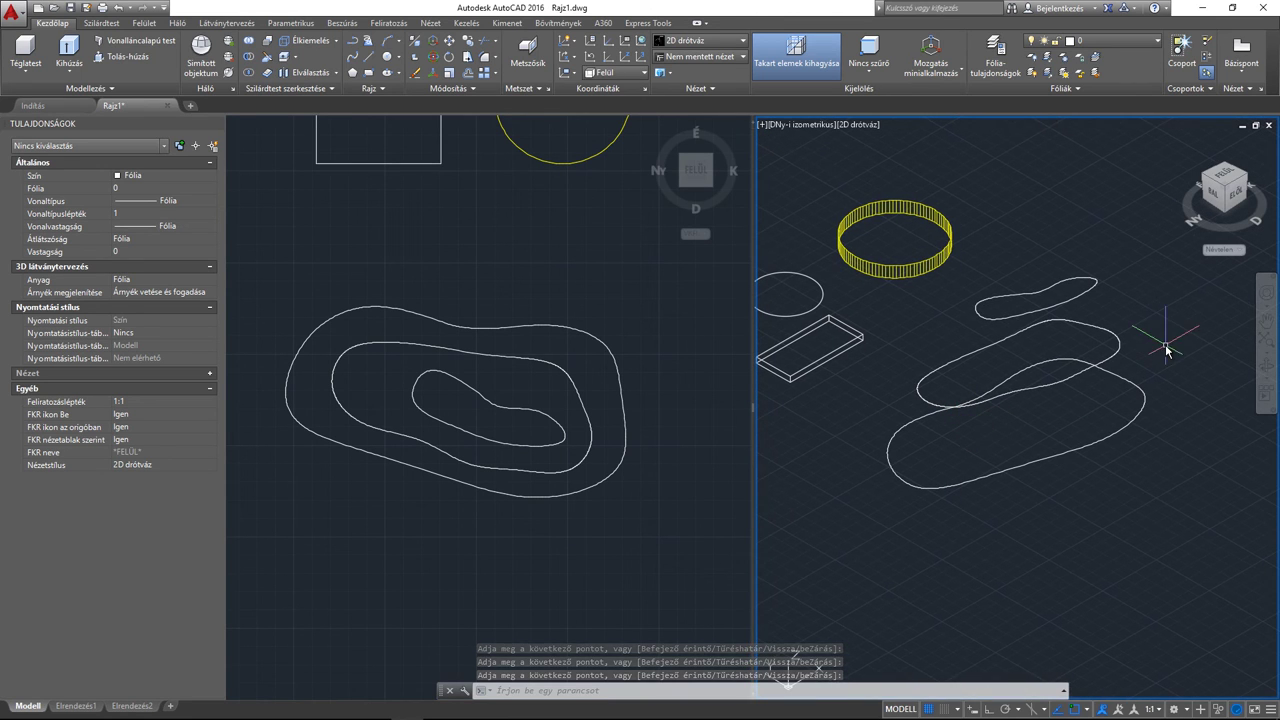
{"action": "left_click", "coordinate": [1266, 368]}
{"action": "mouse_move", "coordinate": [1014, 423]}
{"action": "left_mouse_down"}
{"action": "mouse_move", "coordinate": [1086, 409]}
{"action": "mouse_move", "coordinate": [1145, 344]}
{"action": "mouse_move", "coordinate": [1075, 385]}
{"action": "mouse_move", "coordinate": [1120, 460]}
{"action": "mouse_move", "coordinate": [1094, 391]}
{"action": "mouse_move", "coordinate": [1031, 374]}
{"action": "mouse_move", "coordinate": [1057, 371]}
{"action": "mouse_move", "coordinate": [1043, 406]}
{"action": "mouse_move", "coordinate": [1089, 397]}
{"action": "mouse_move", "coordinate": [1083, 378]}
{"action": "mouse_move", "coordinate": [1097, 374]}
{"action": "mouse_move", "coordinate": [1071, 379]}
{"action": "left_mouse_up"}
{"action": "key", "text": "Escape"}
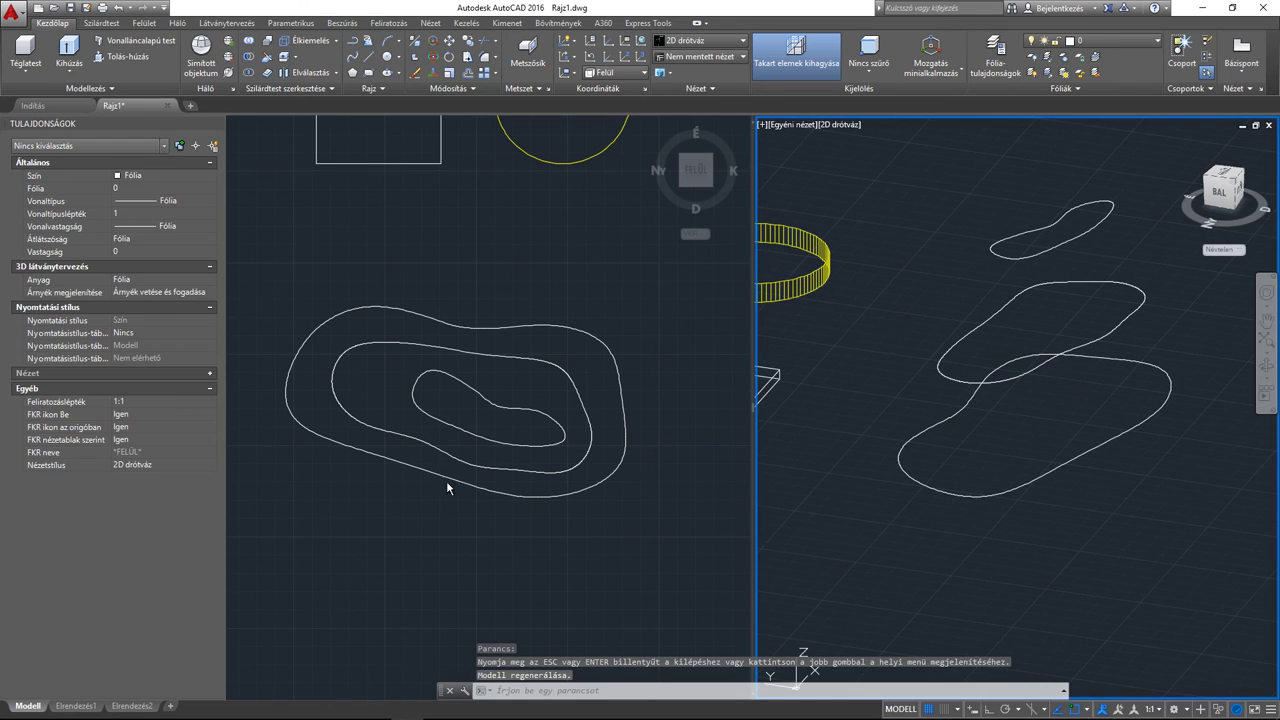
{"action": "left_click", "coordinate": [485, 535]}
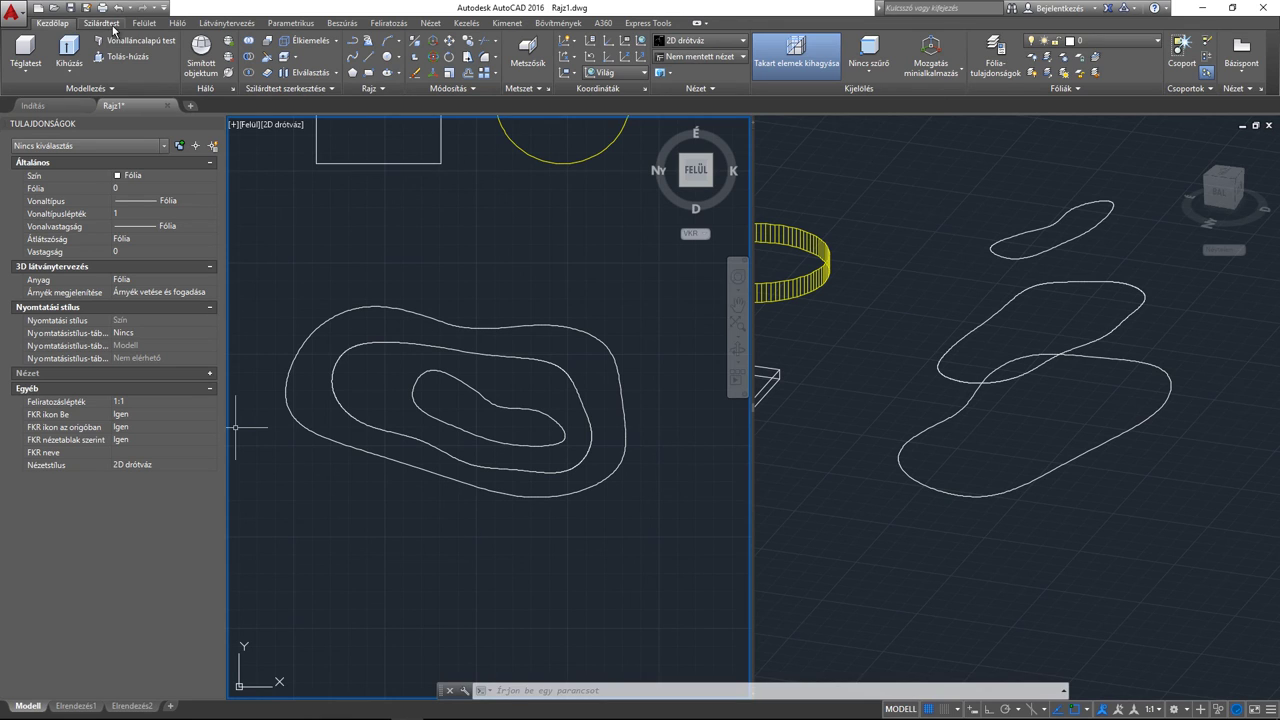
Loft the outer, middle and inner contours into one solid using Cross sections only.
{"action": "left_click", "coordinate": [101, 23]}
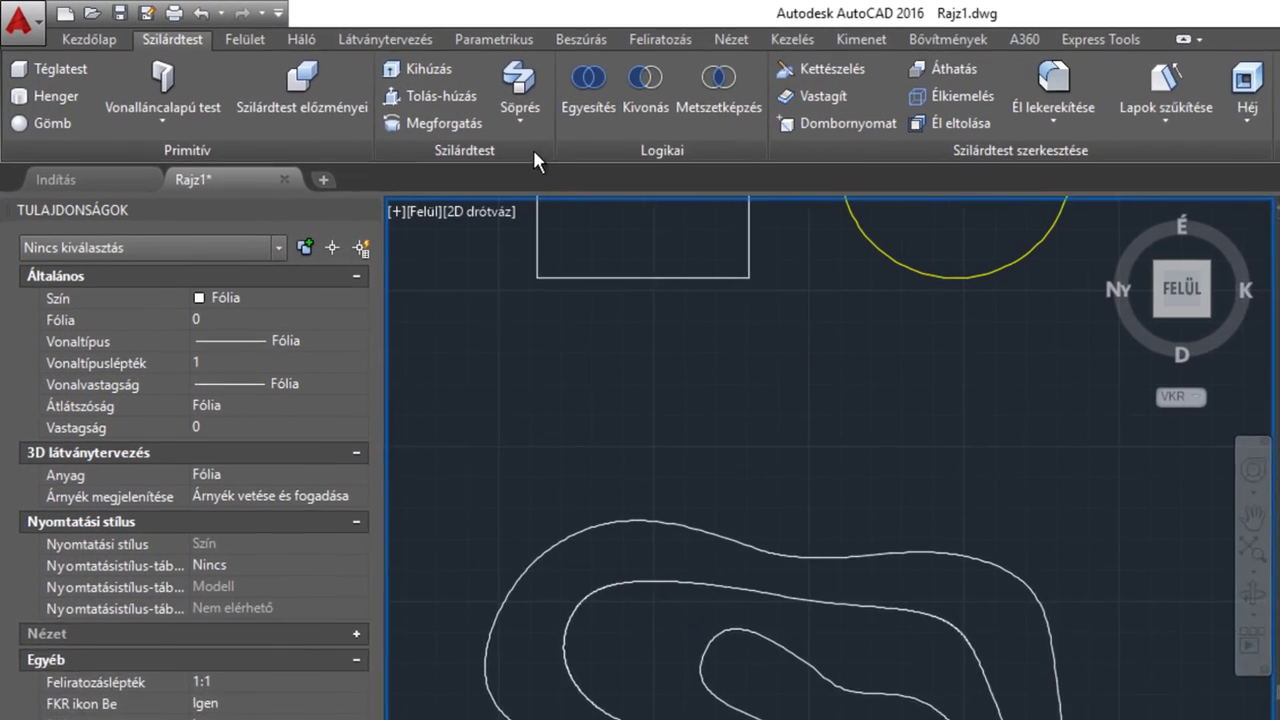
{"action": "left_click", "coordinate": [556, 133]}
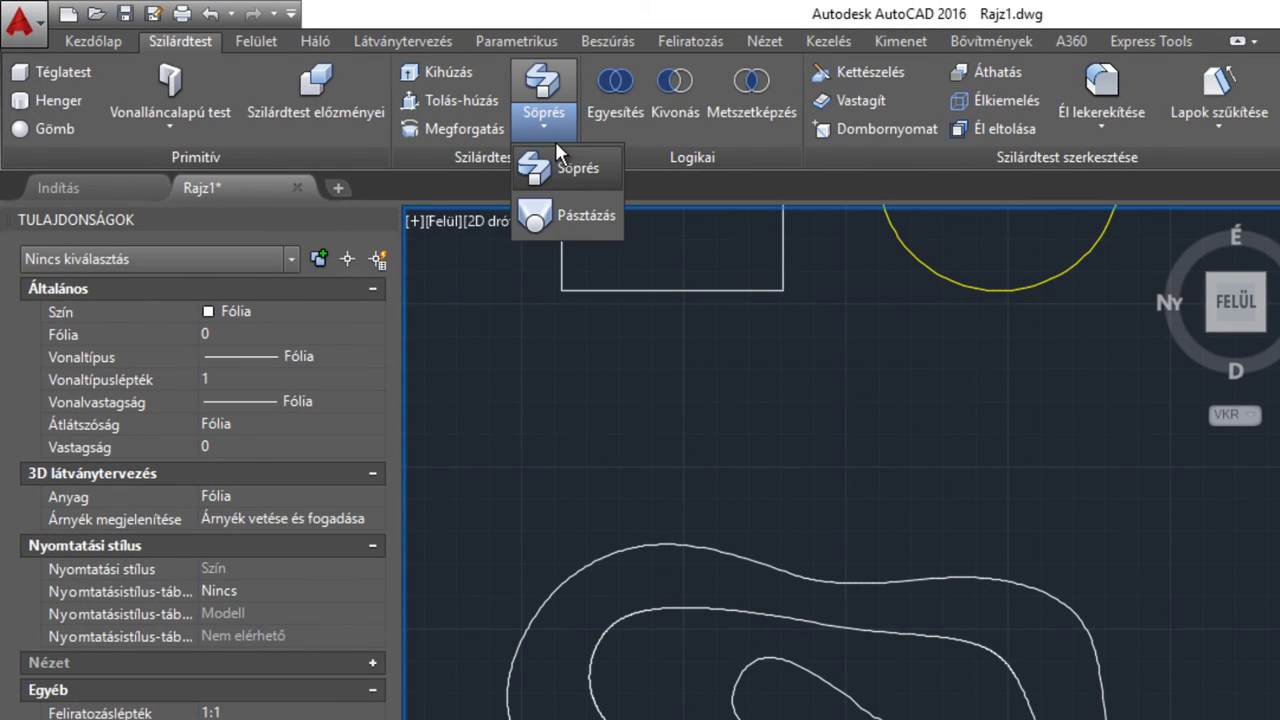
{"action": "left_click", "coordinate": [556, 216]}
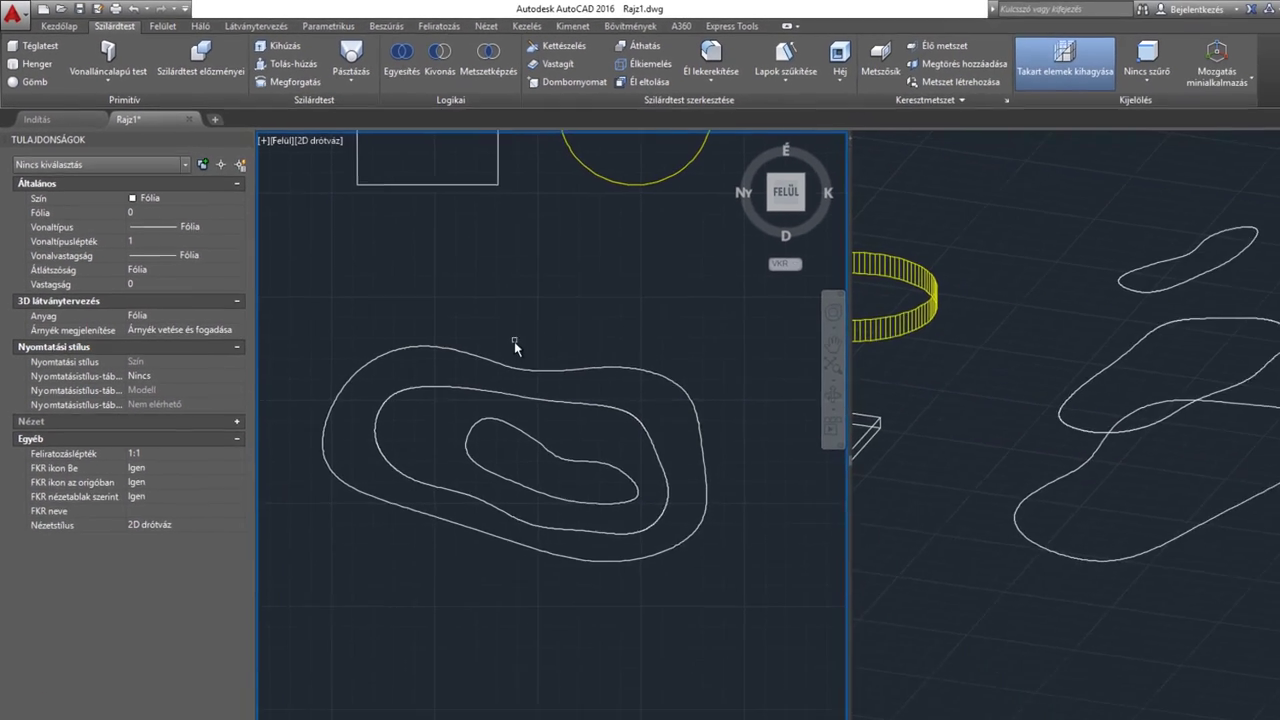
{"action": "left_click", "coordinate": [461, 329]}
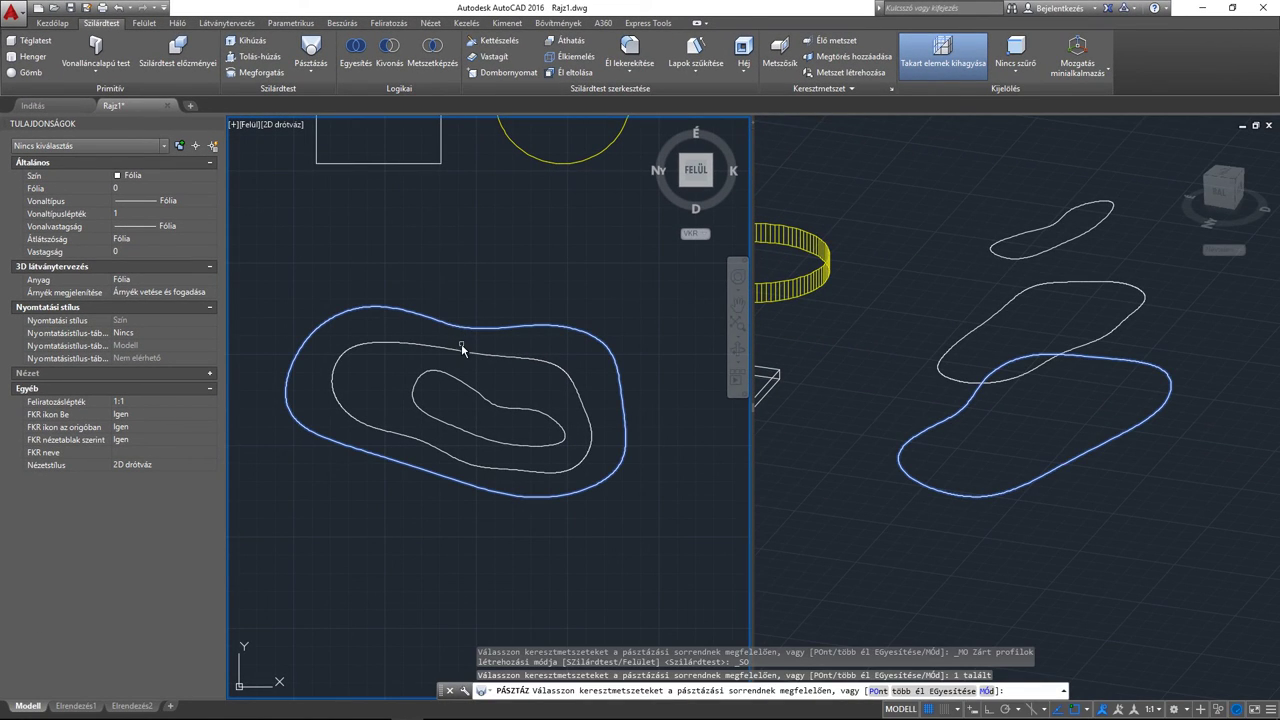
{"action": "left_click", "coordinate": [462, 356]}
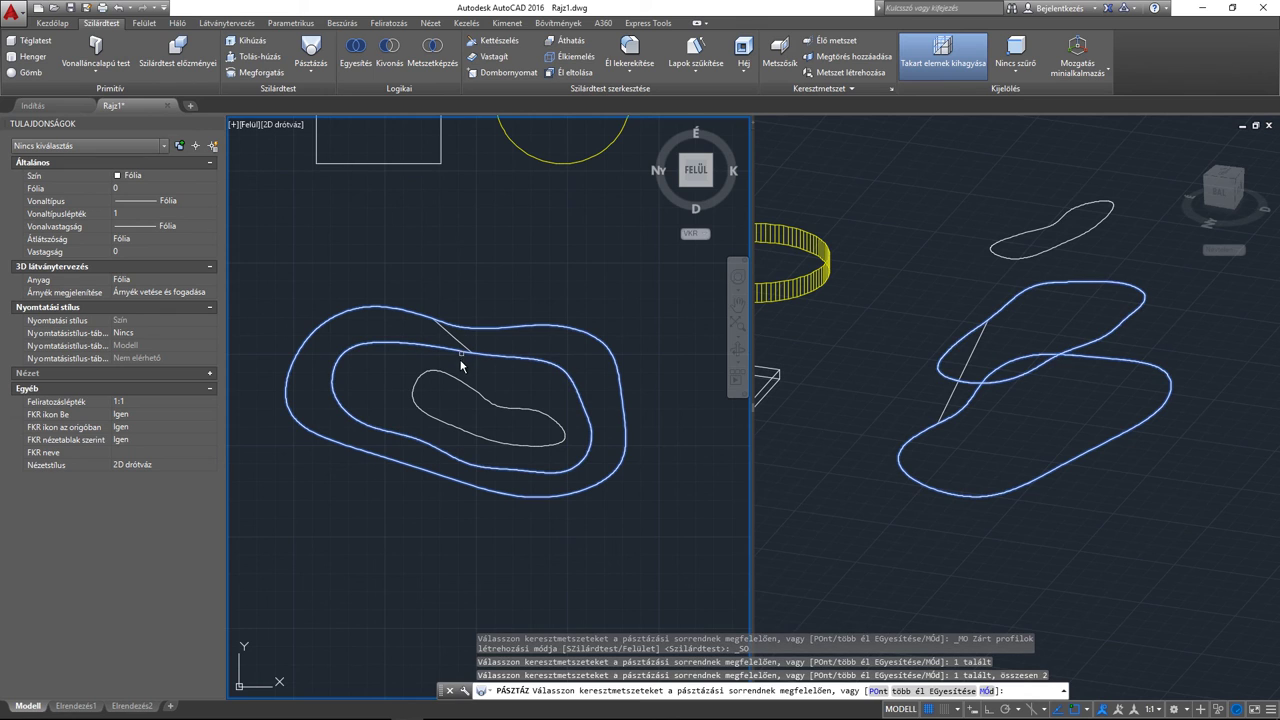
{"action": "left_click", "coordinate": [461, 383]}
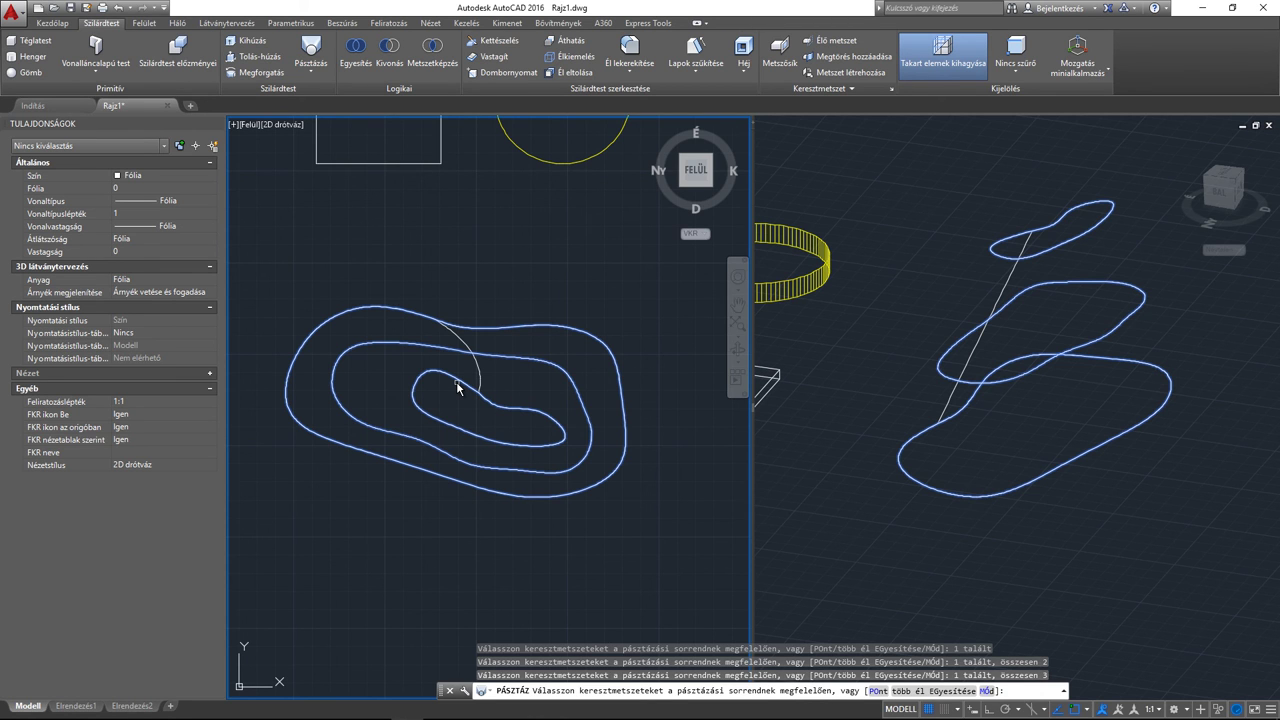
{"action": "key", "text": "Return"}
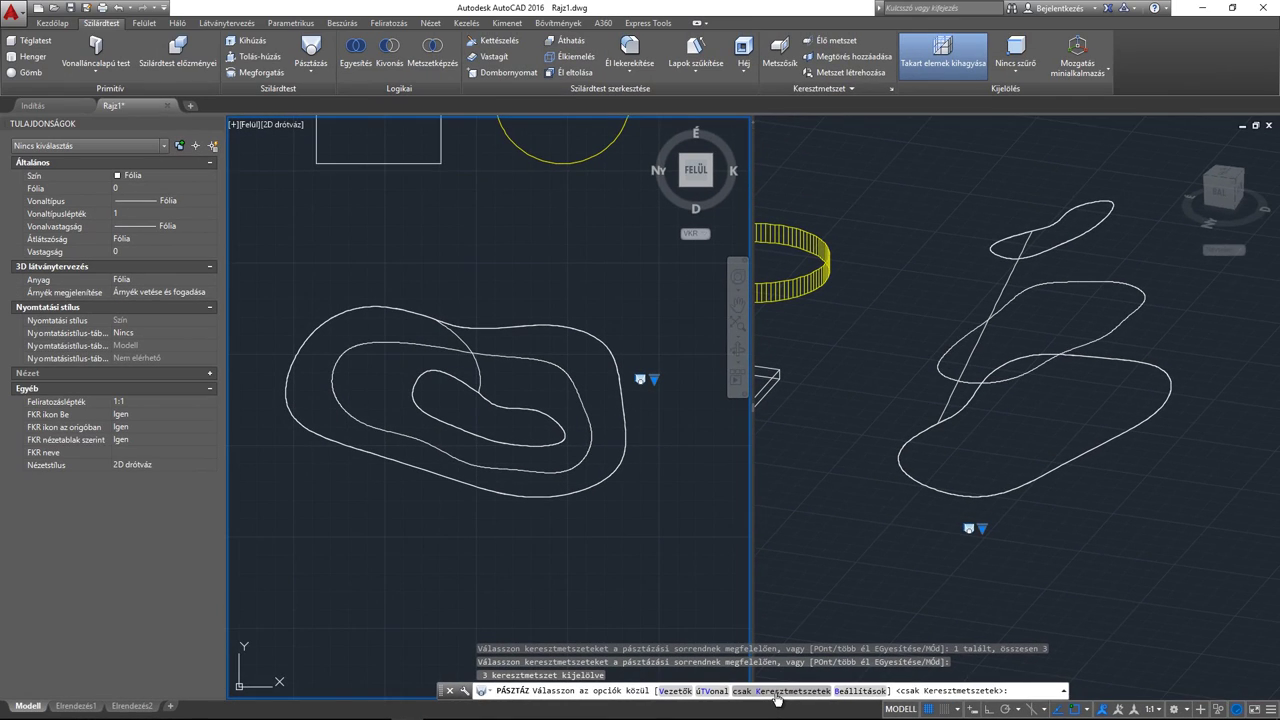
{"action": "left_click", "coordinate": [776, 692]}
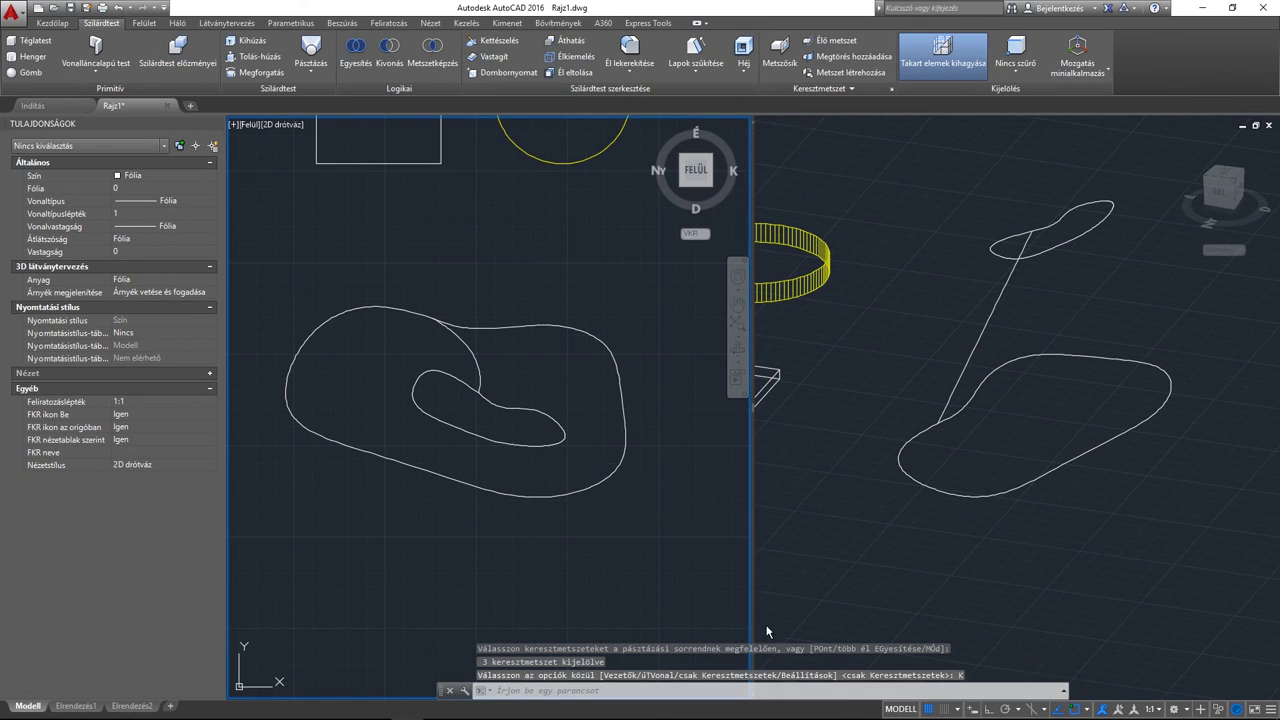
{"action": "left_click", "coordinate": [660, 476]}
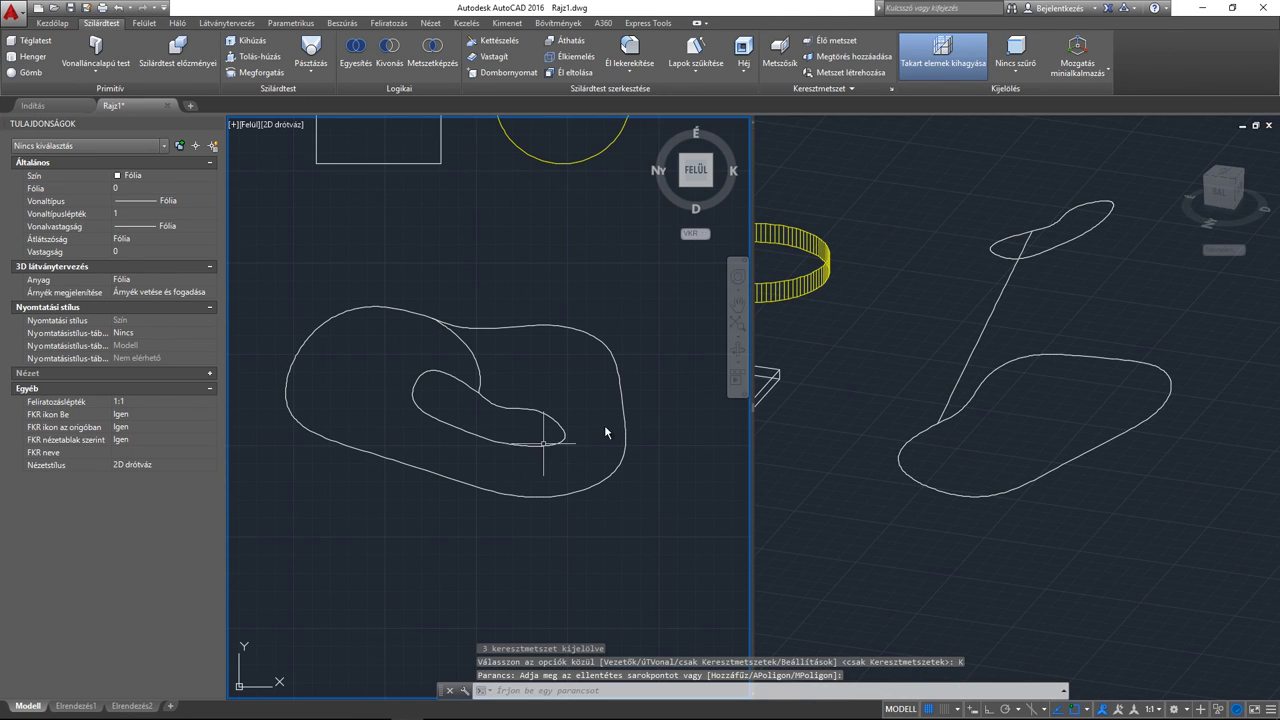
{"action": "left_click", "coordinate": [890, 262]}
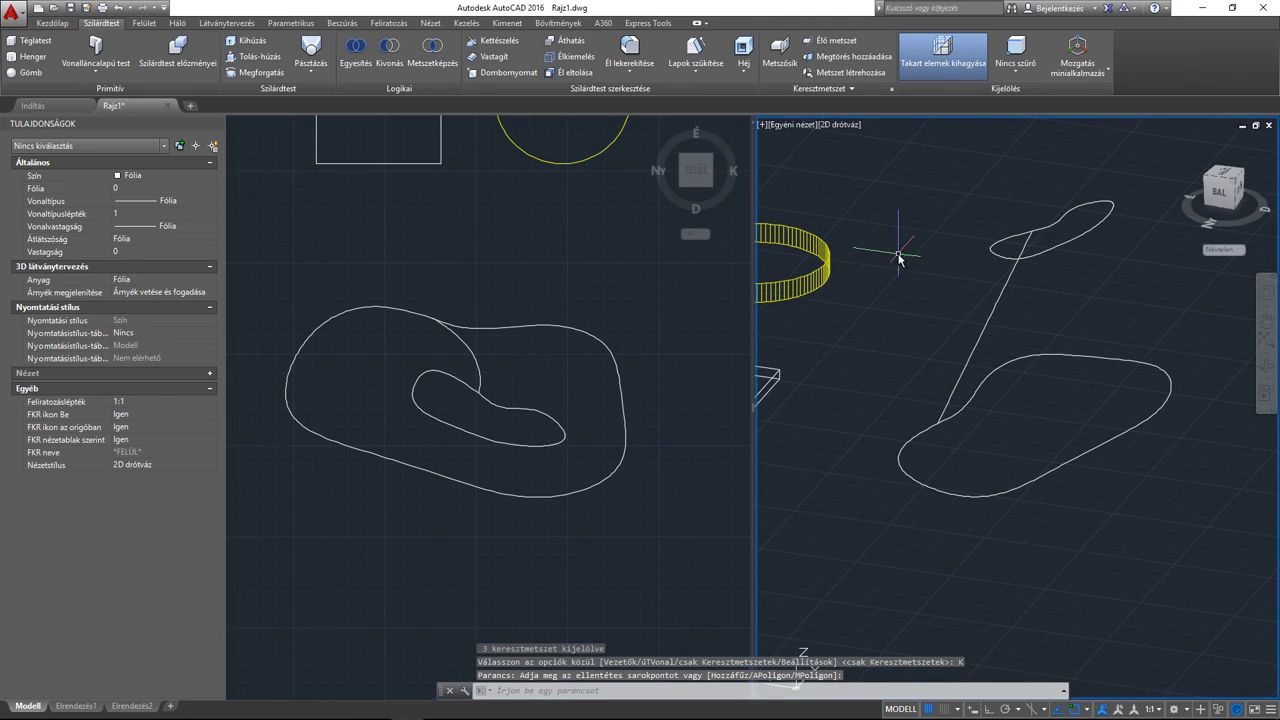
Switch the 3D viewport to Conceptual style and orbit around the lofted hill.
{"action": "left_click", "coordinate": [839, 124]}
{"action": "left_click", "coordinate": [895, 173]}
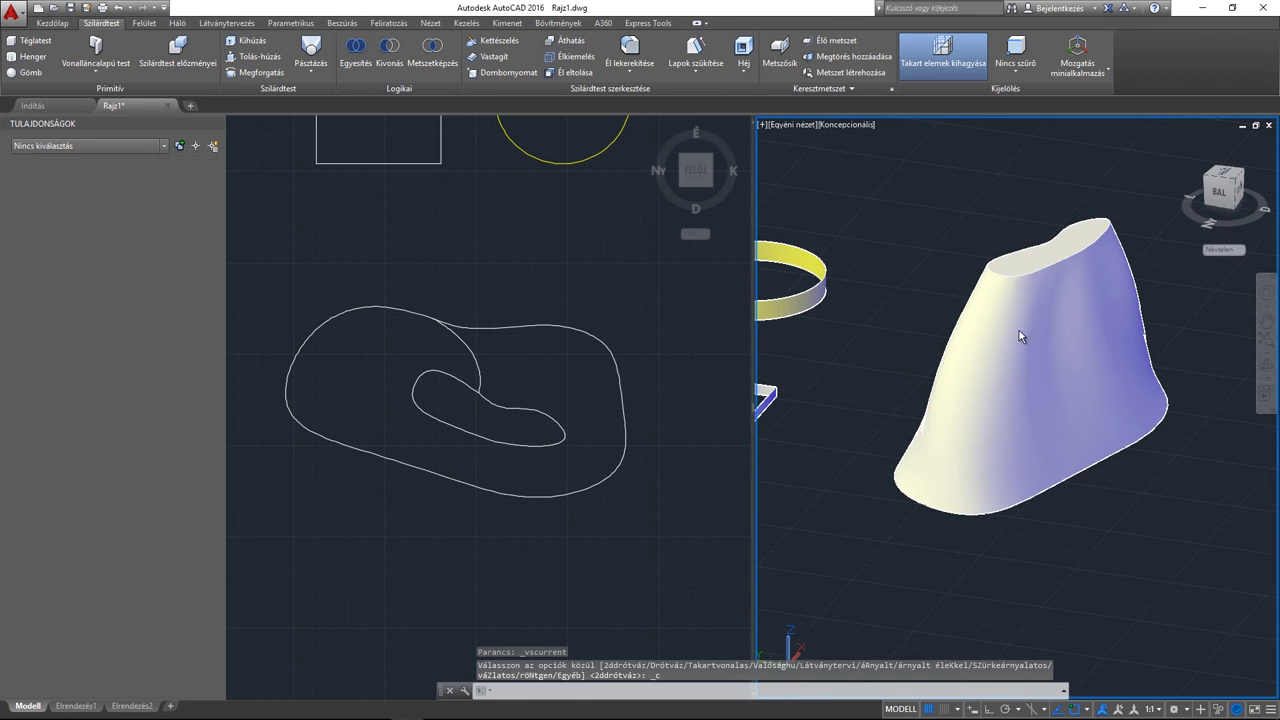
{"action": "left_click", "coordinate": [1266, 370]}
{"action": "mouse_move", "coordinate": [1048, 372]}
{"action": "left_mouse_down"}
{"action": "mouse_move", "coordinate": [1066, 366]}
{"action": "mouse_move", "coordinate": [928, 362]}
{"action": "mouse_move", "coordinate": [960, 402]}
{"action": "mouse_move", "coordinate": [1098, 392]}
{"action": "left_mouse_up"}
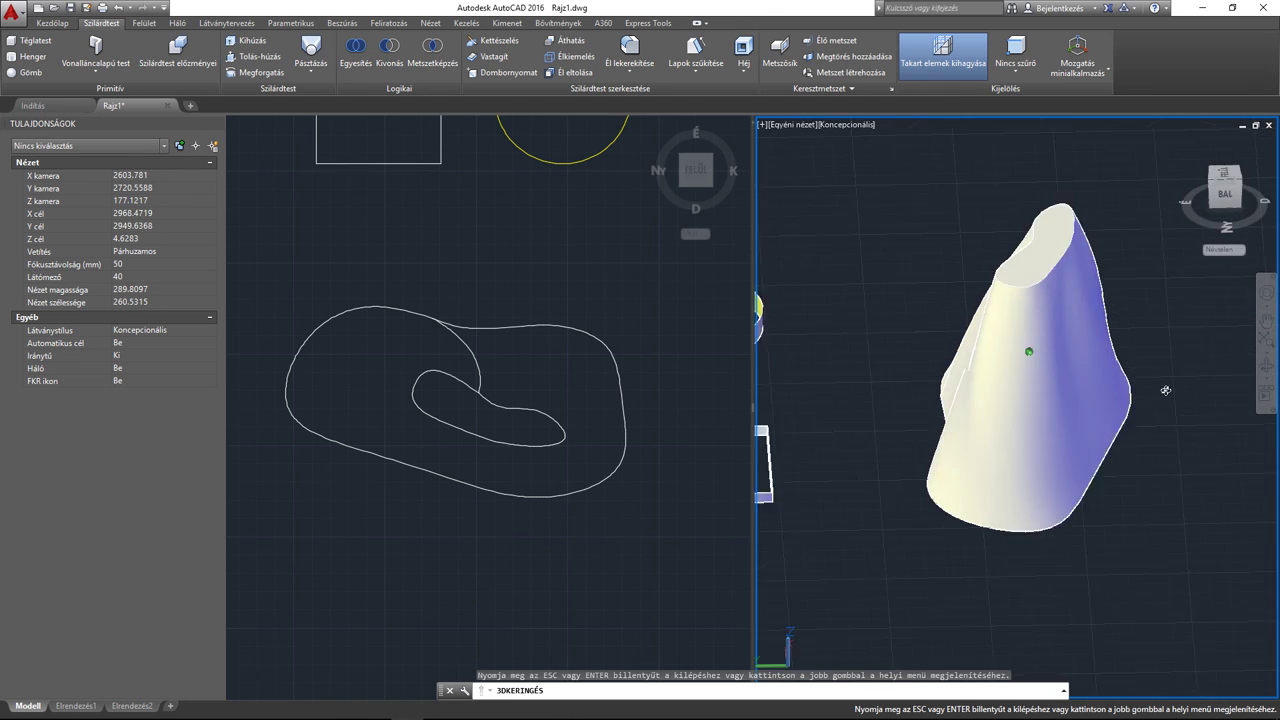
{"action": "key", "text": "Escape"}
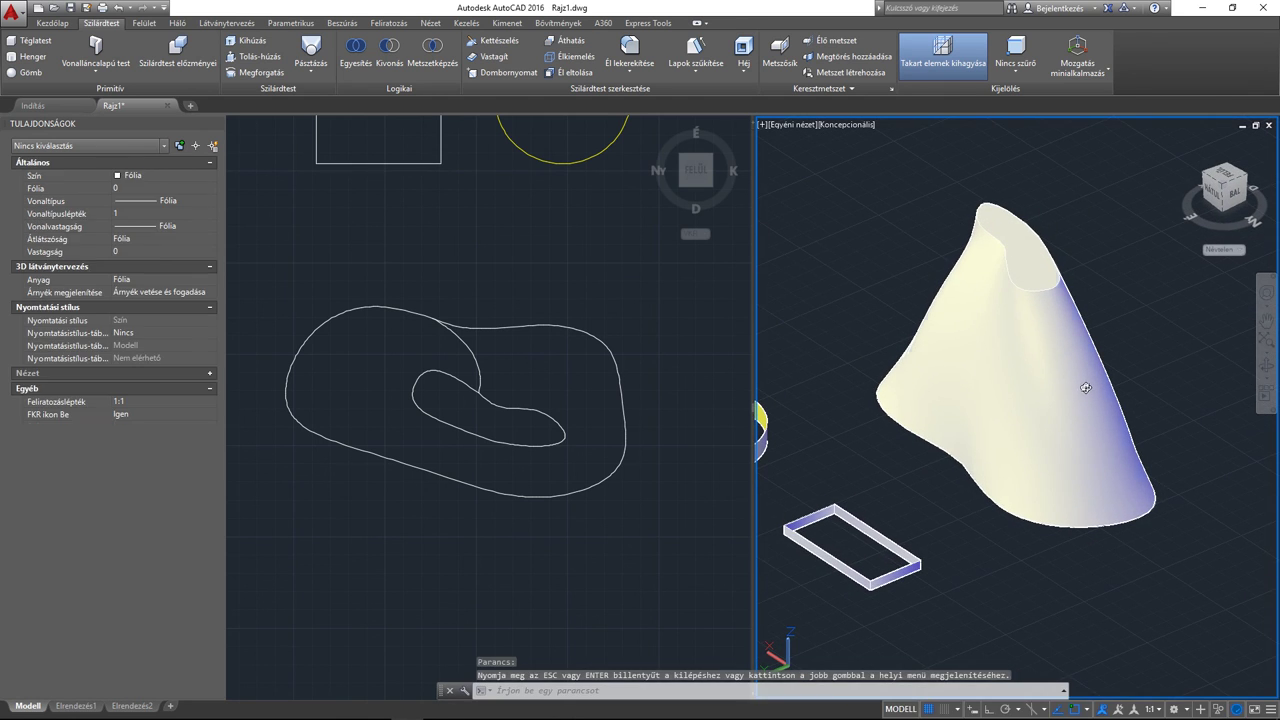
Give the lofted solid ACI colour 30 (orange) through the Properties colour picker.
{"action": "left_click", "coordinate": [1080, 363]}
{"action": "left_click", "coordinate": [169, 177]}
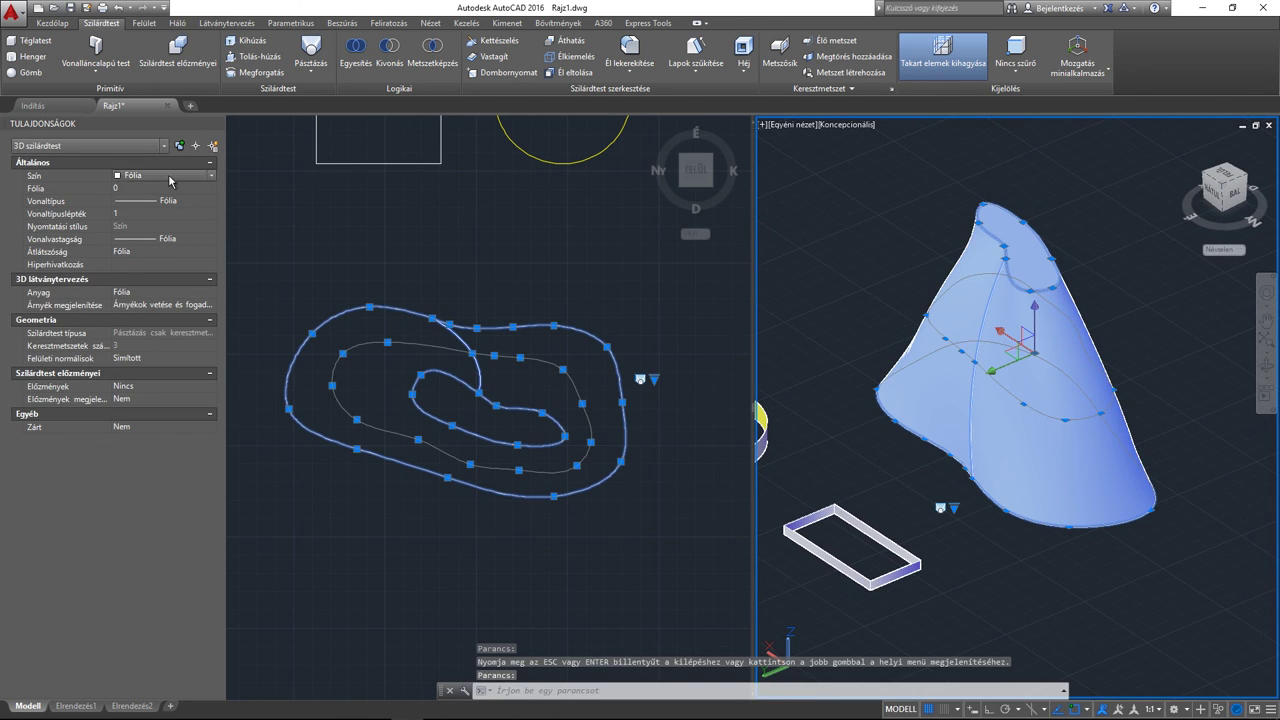
{"action": "left_click", "coordinate": [169, 178]}
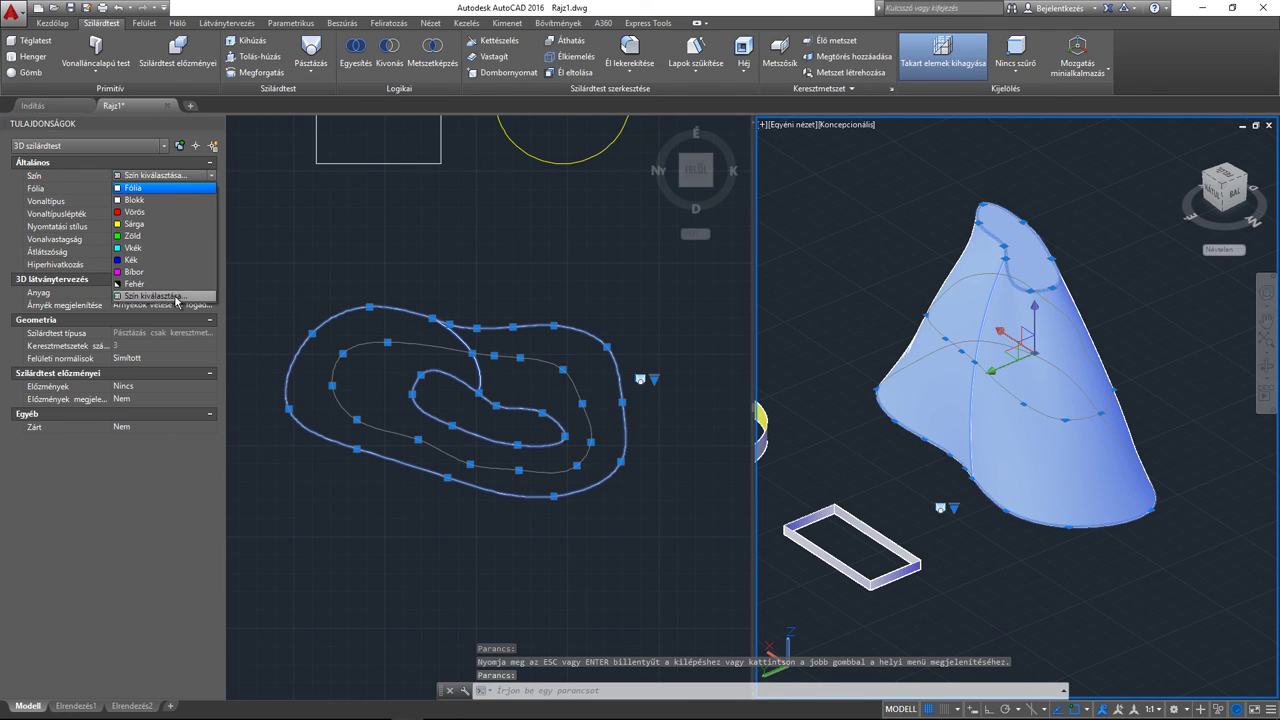
{"action": "left_click", "coordinate": [150, 300]}
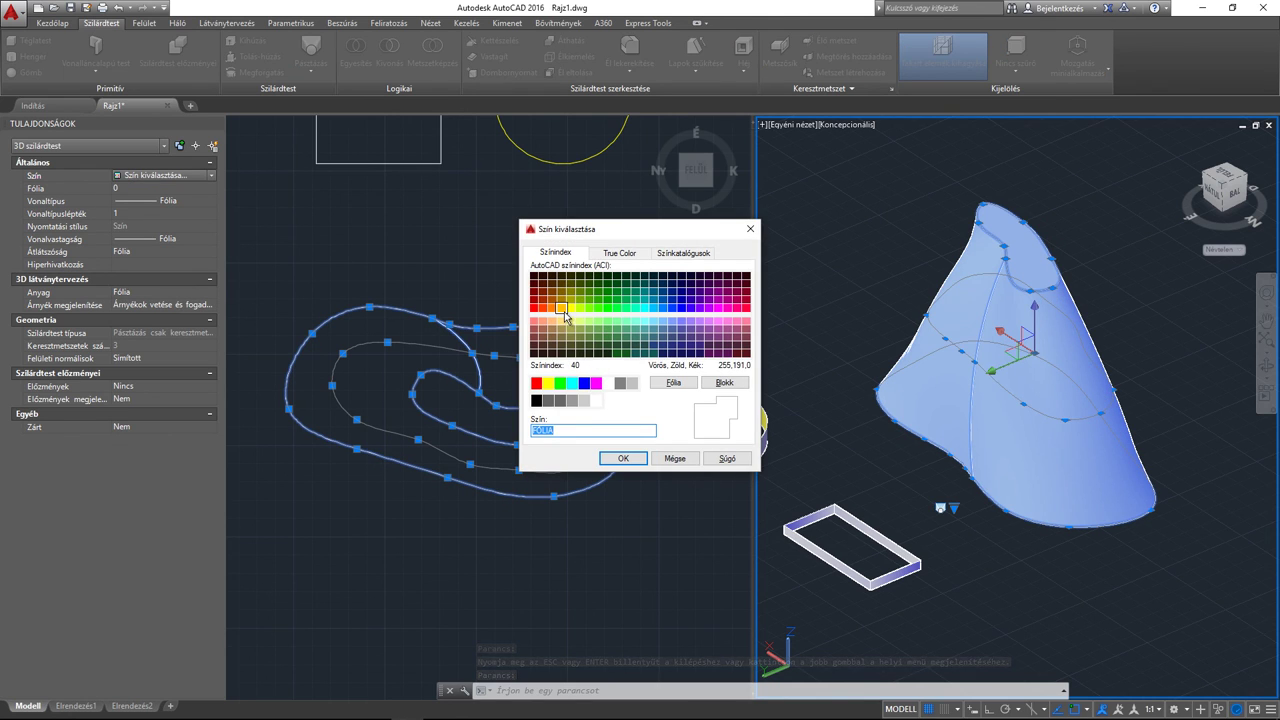
{"action": "left_click", "coordinate": [562, 310]}
{"action": "left_click", "coordinate": [552, 309]}
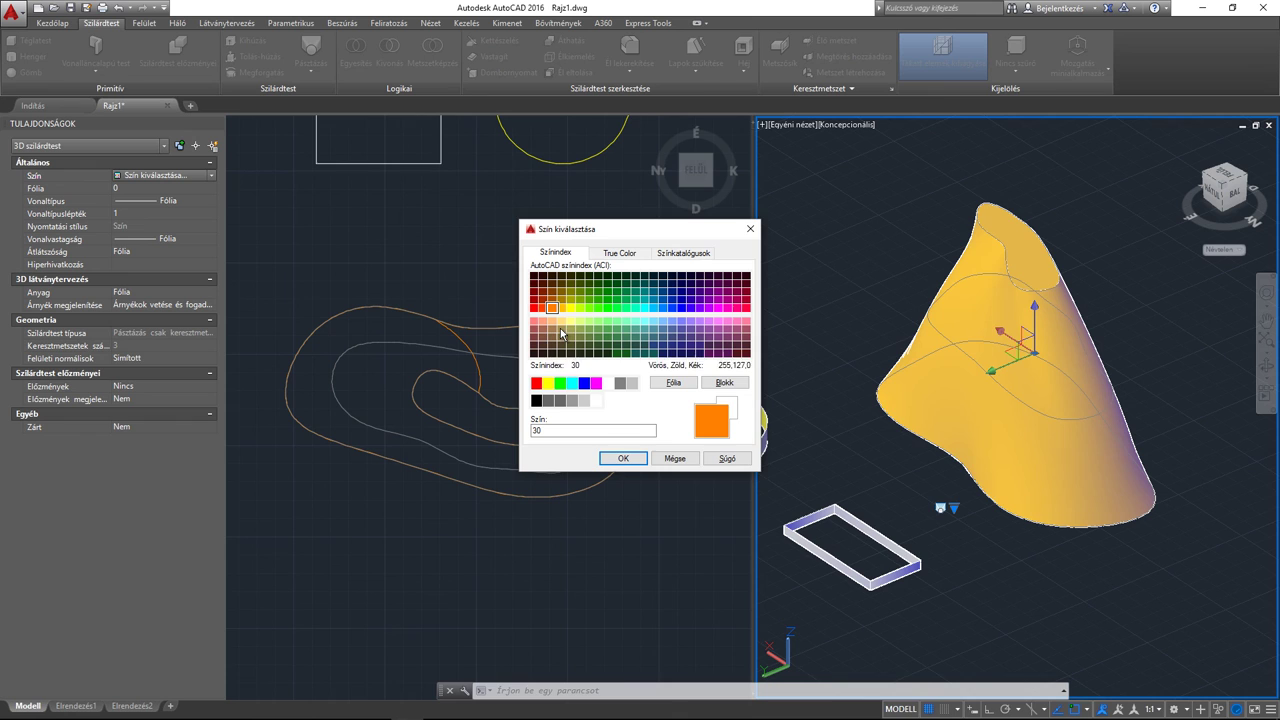
{"action": "left_click", "coordinate": [622, 458]}
{"action": "key", "text": "Escape"}
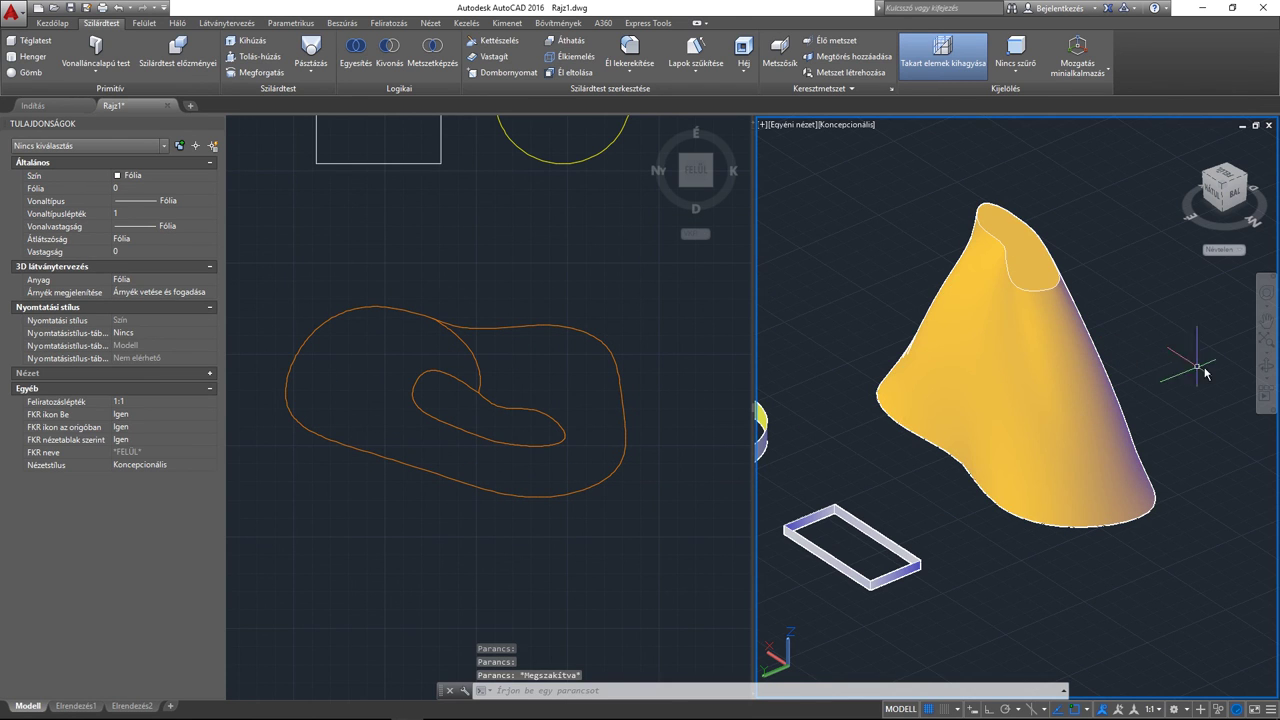
Orbit around the orange solid and zoom out to show it beside the cylinder and rectangle.
{"action": "left_click", "coordinate": [1266, 370]}
{"action": "mouse_move", "coordinate": [1126, 410]}
{"action": "left_mouse_down"}
{"action": "mouse_move", "coordinate": [1078, 400]}
{"action": "mouse_move", "coordinate": [1027, 421]}
{"action": "mouse_move", "coordinate": [1092, 390]}
{"action": "mouse_move", "coordinate": [1157, 392]}
{"action": "left_mouse_up"}
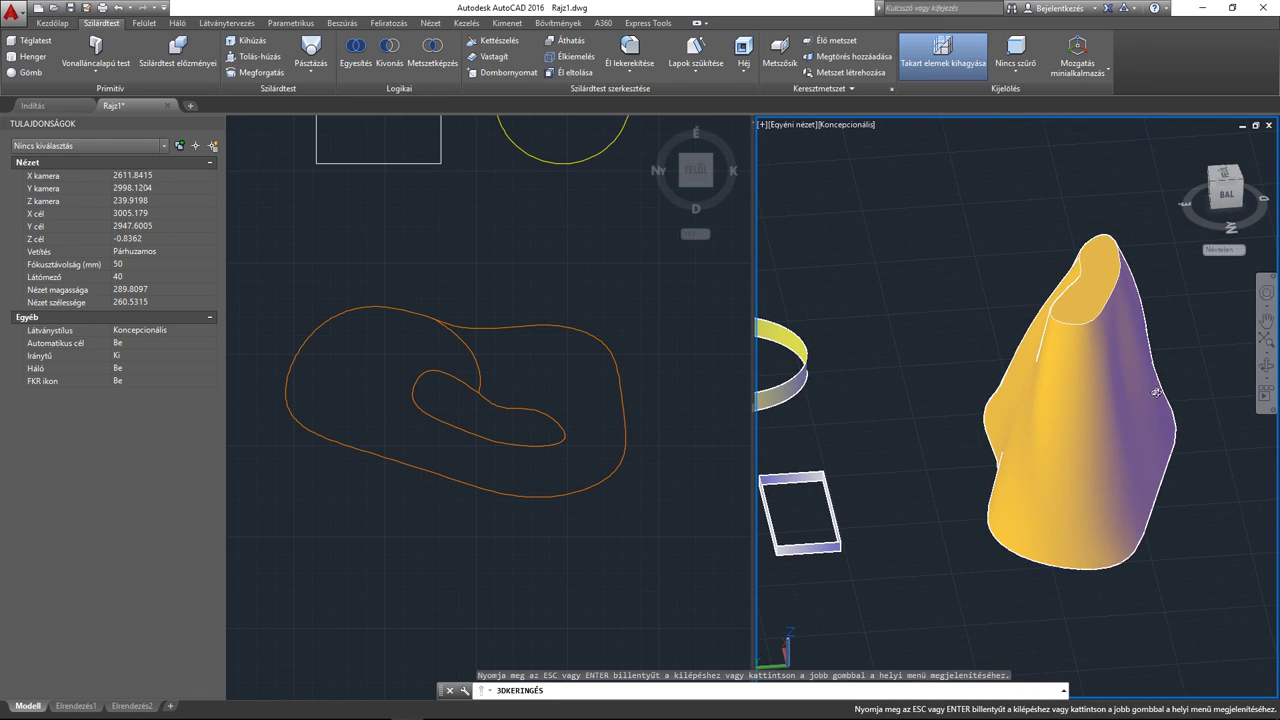
{"action": "key", "text": "Escape"}
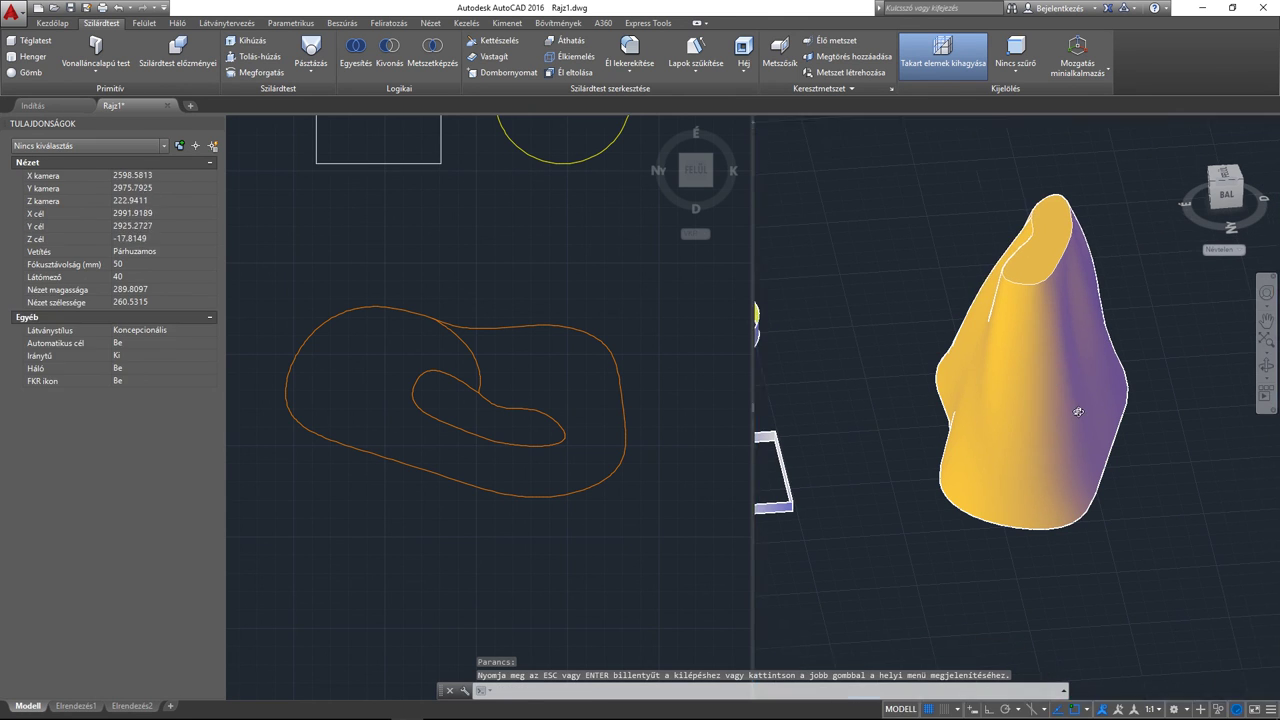
{"action": "scroll", "coordinate": [1140, 395], "scroll_direction": "down", "scroll_amount": 2}
{"action": "scroll", "coordinate": [1088, 410], "scroll_direction": "down", "scroll_amount": 1}
{"action": "left_click", "coordinate": [1088, 410]}
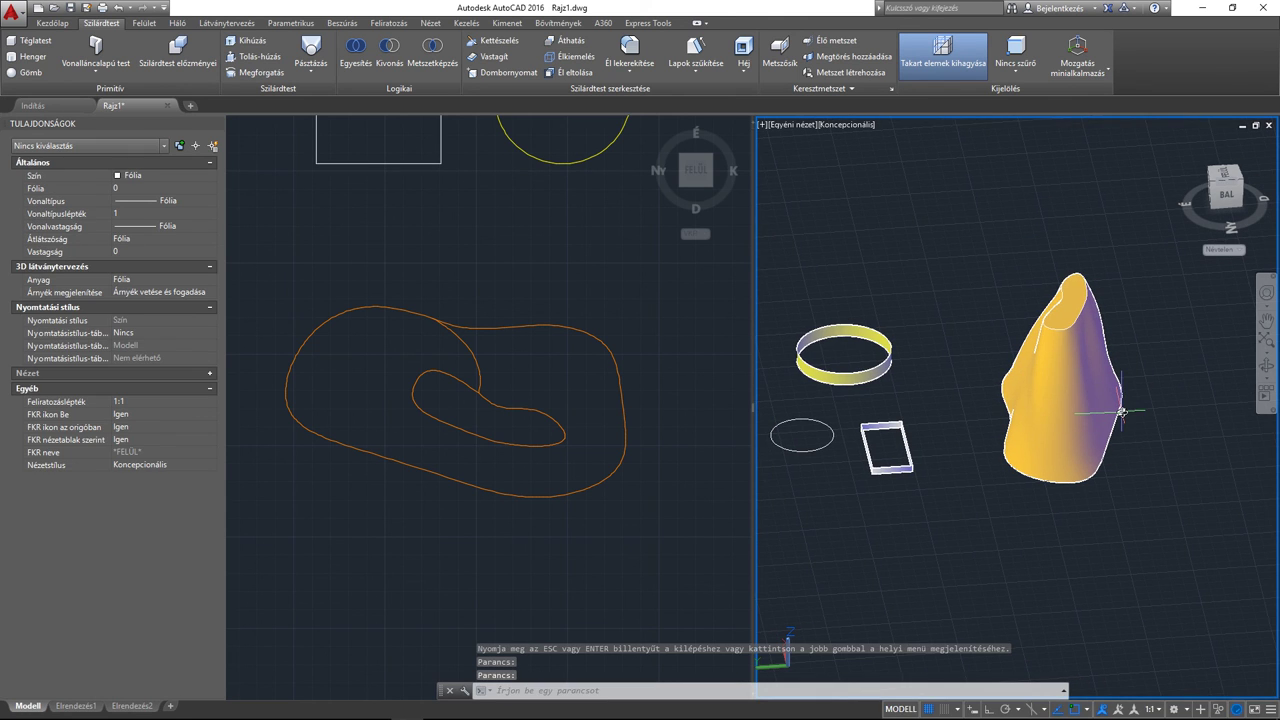